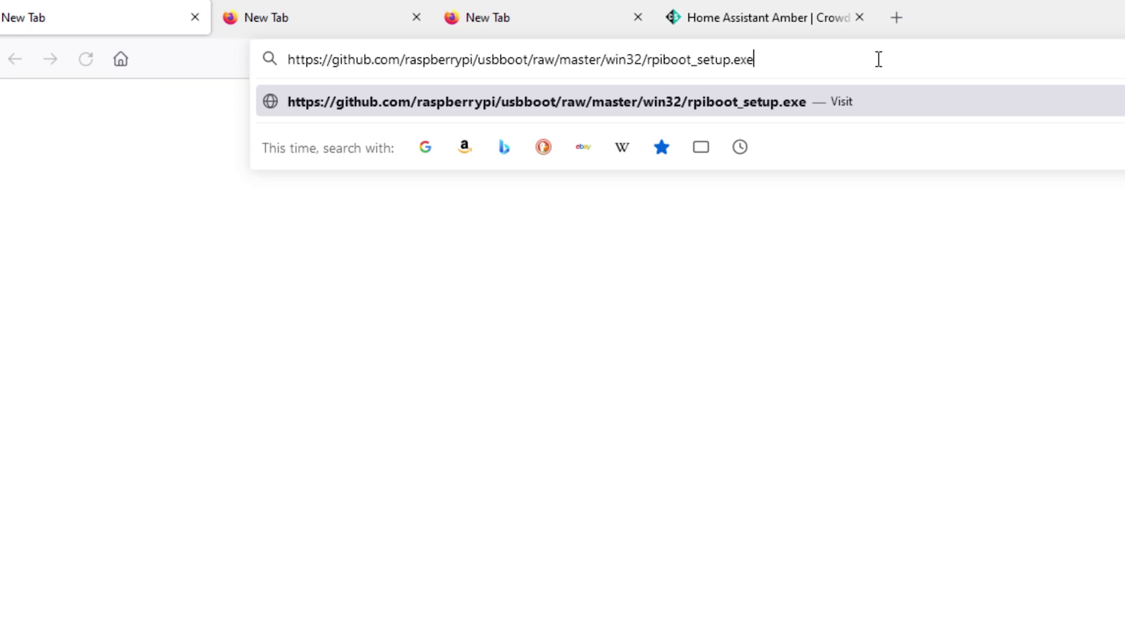
Load the GitHub raw rpiboot_setup.exe URL in Firefox to start downloading the installer
{"action": "key", "text": "Return"}
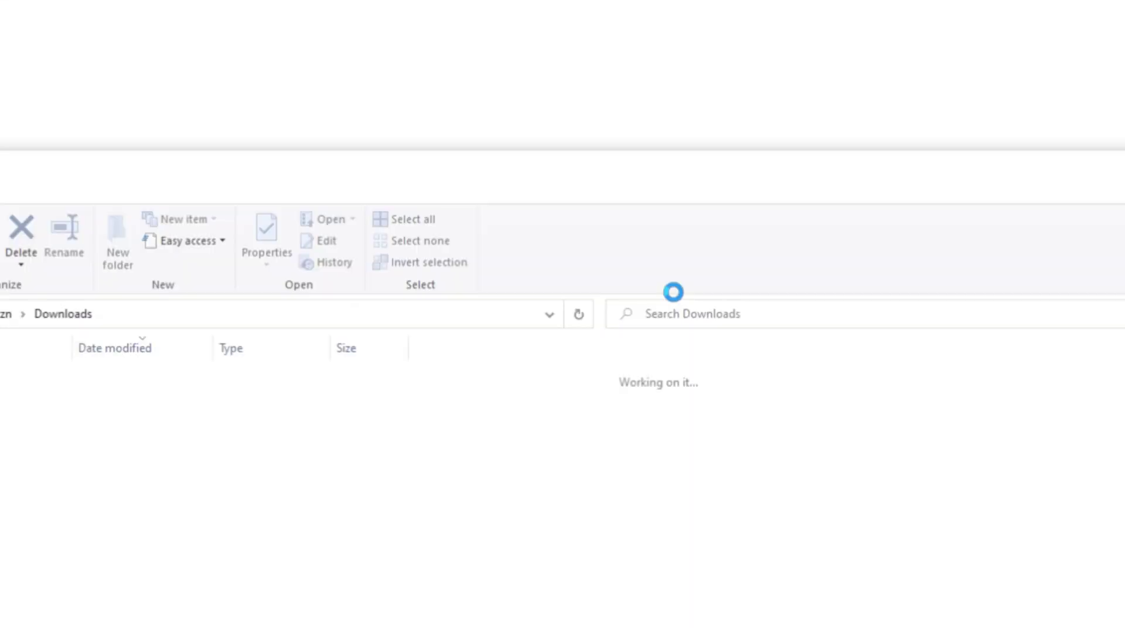
Run rpiboot_setup(1).exe as administrator past the SmartScreen warning and finish the Raspberry Pi USB boot setup
{"action": "double_click", "coordinate": [359, 256]}
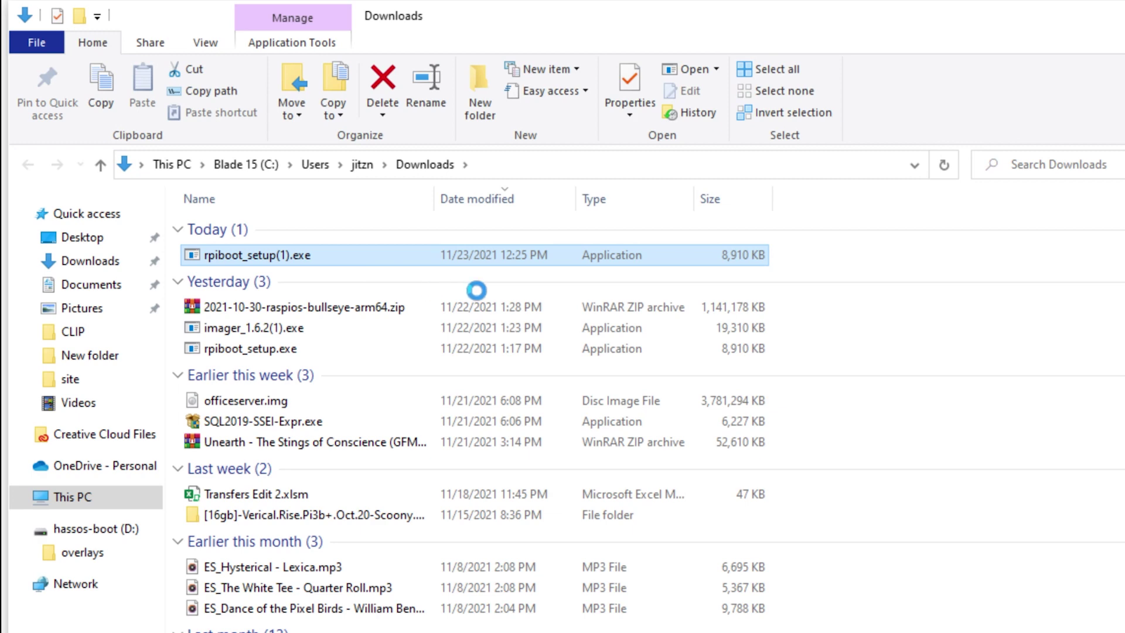
{"action": "right_click", "coordinate": [360, 255]}
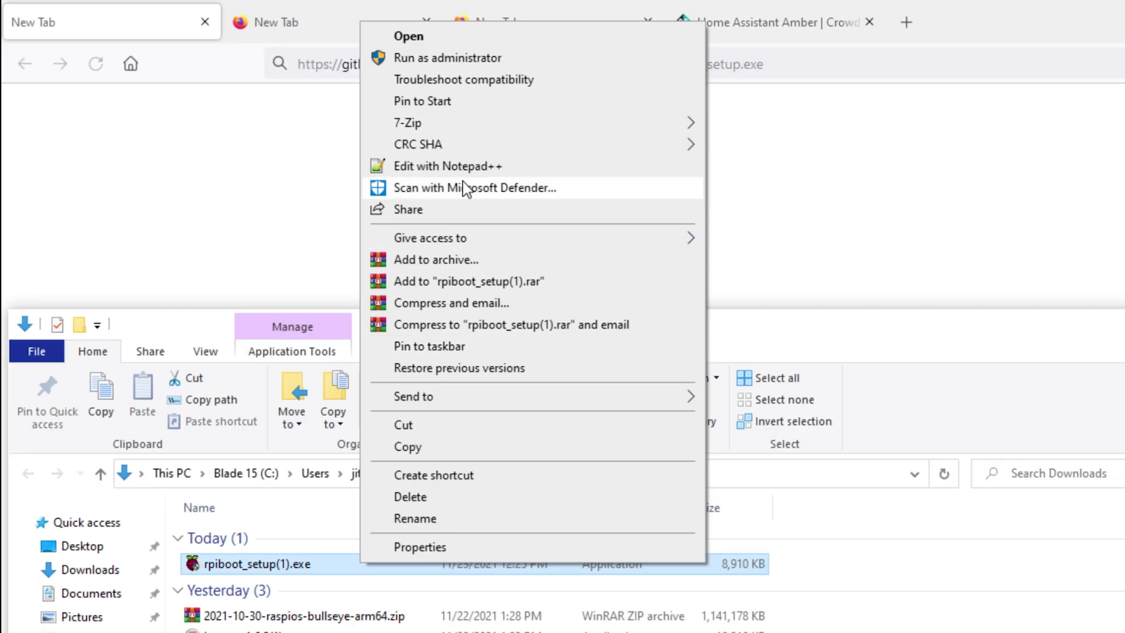
{"action": "left_click", "coordinate": [452, 54]}
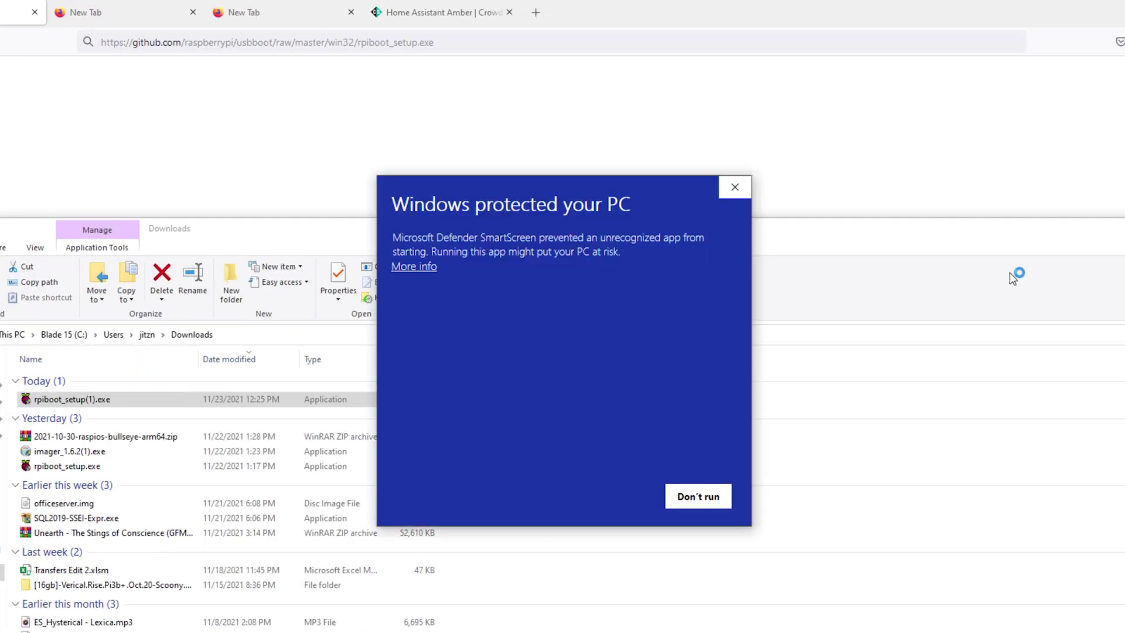
{"action": "left_click", "coordinate": [430, 271]}
{"action": "left_click", "coordinate": [619, 497]}
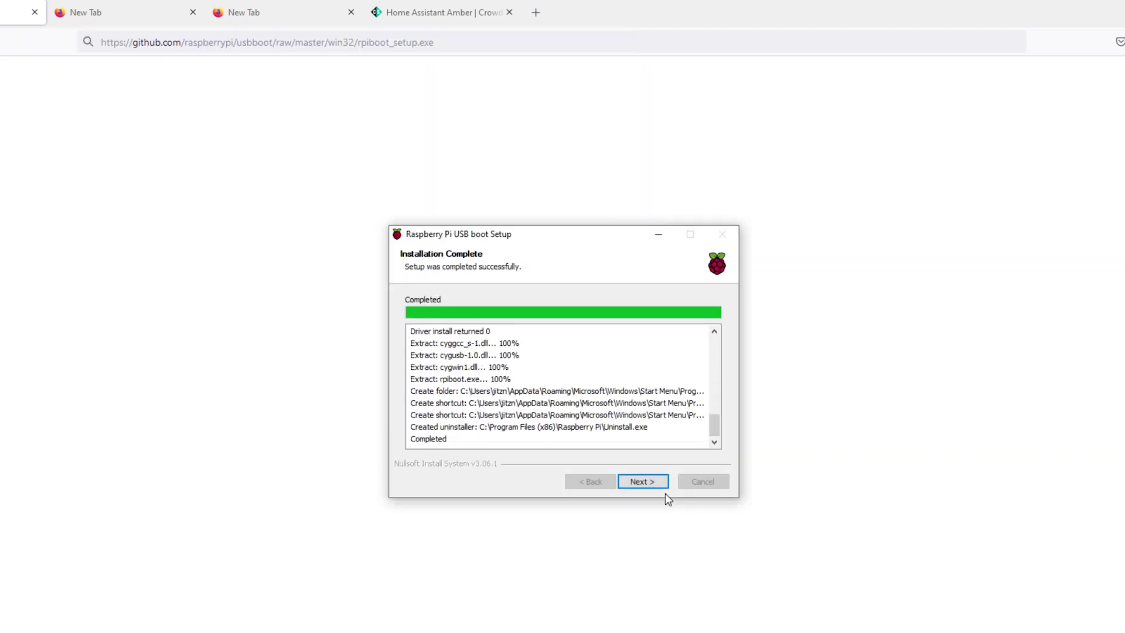
{"action": "left_click", "coordinate": [648, 484]}
{"action": "left_click", "coordinate": [655, 481]}
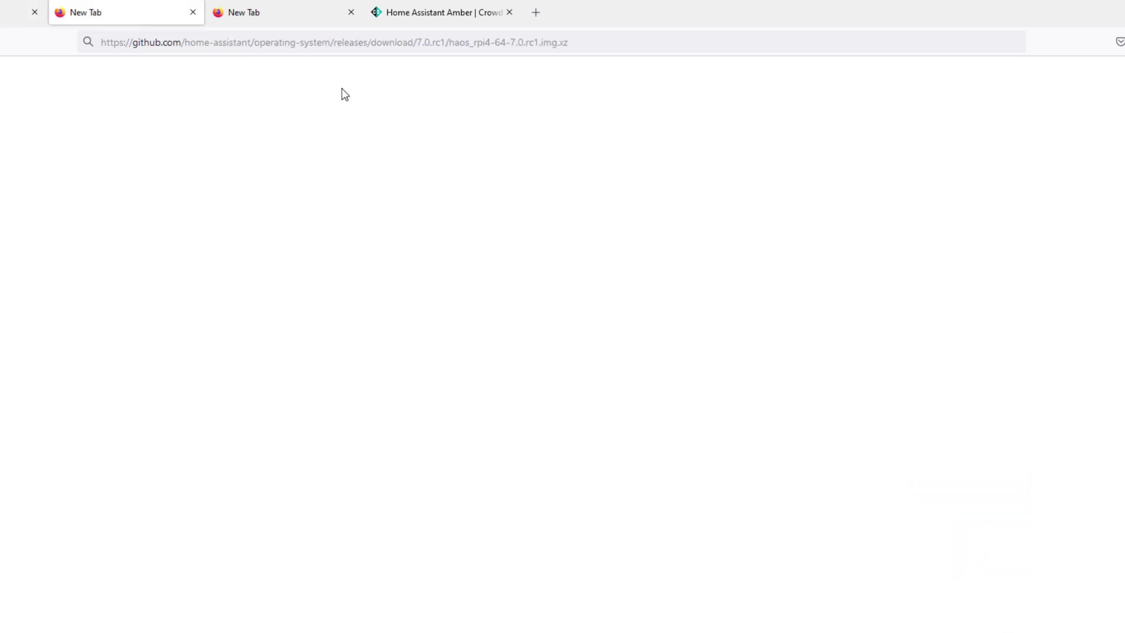
Show the Home Assistant OS 7.0.rc1 and Raspberry Pi OS bullseye arm64 image download addresses
{"action": "left_click_drag", "start_coordinate": [583, 41], "coordinate": [87, 57]}
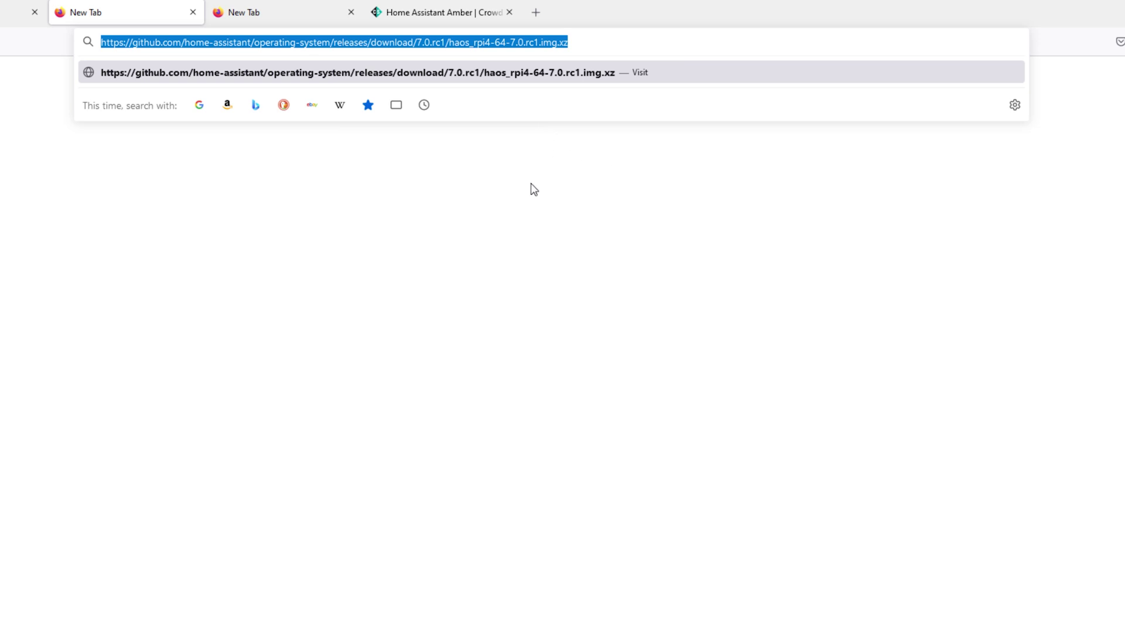
{"action": "left_click", "coordinate": [430, 173]}
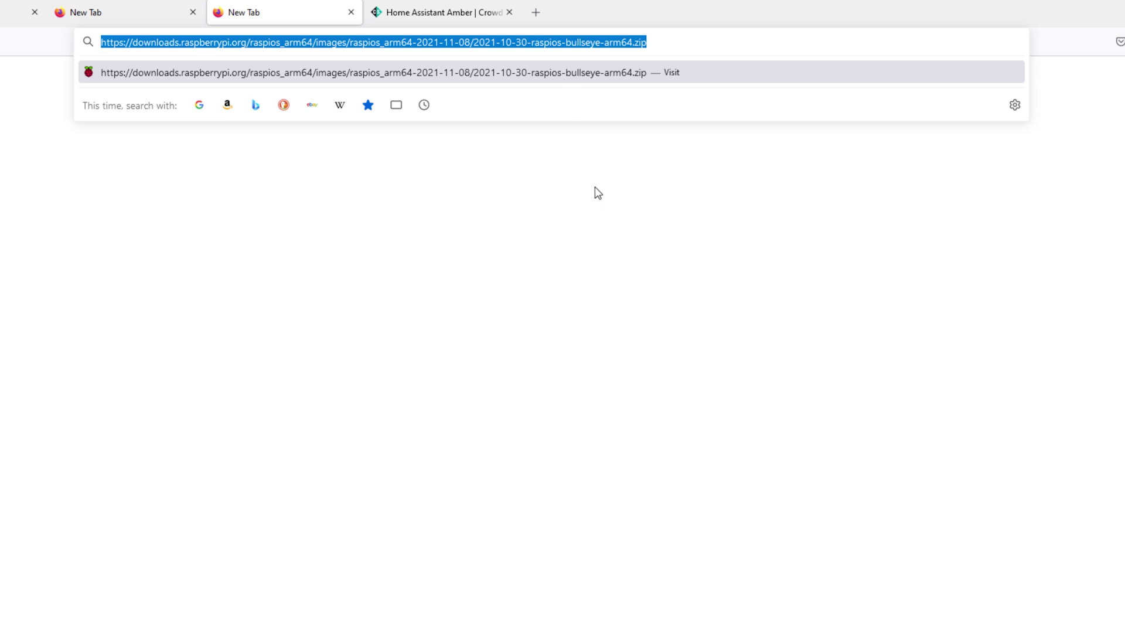
{"action": "left_click", "coordinate": [596, 183]}
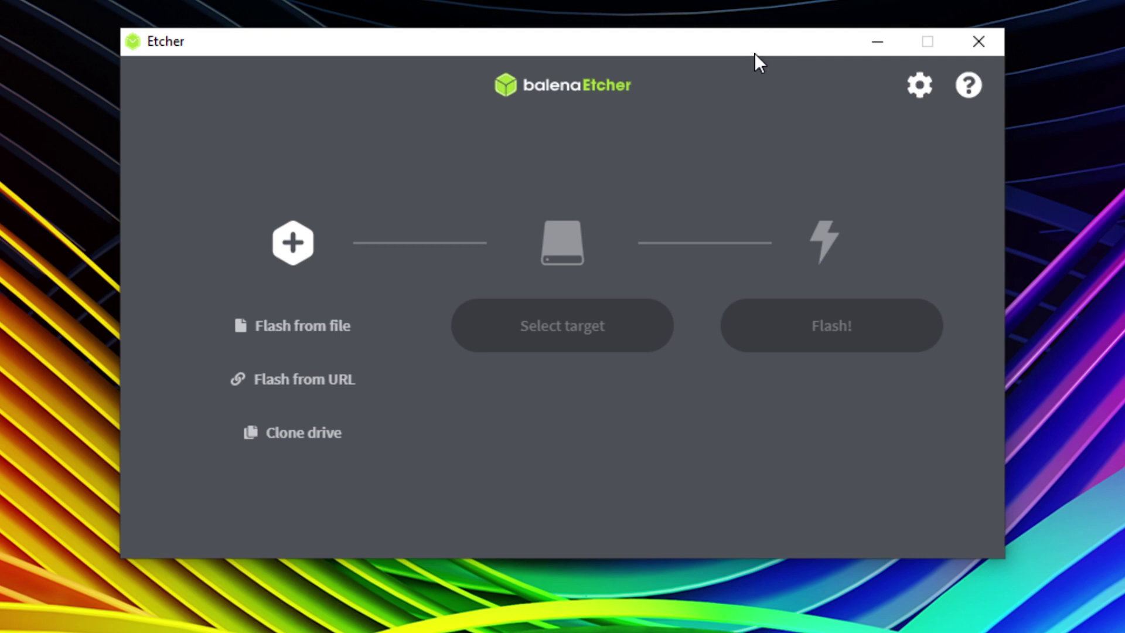
Load haos_rpi4-64-7.0.rc1.img as the flash source in balenaEtcher
{"action": "left_click", "coordinate": [340, 322]}
{"action": "scroll", "coordinate": [339, 325], "scroll_direction": "down", "scroll_amount": 2}
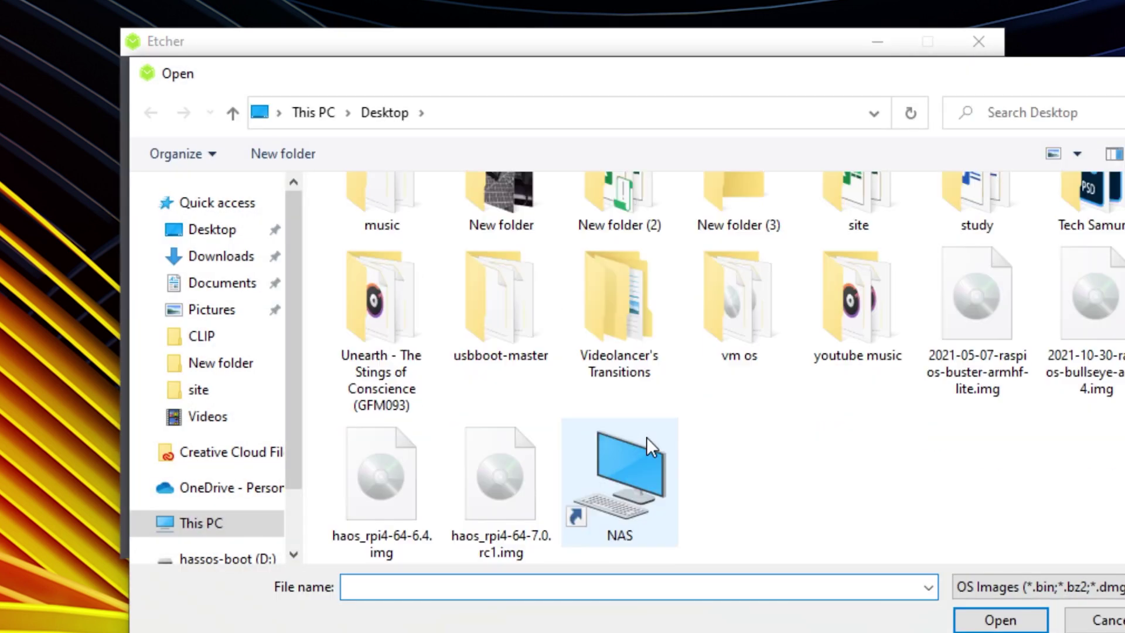
{"action": "left_click", "coordinate": [527, 481]}
{"action": "left_click", "coordinate": [527, 481]}
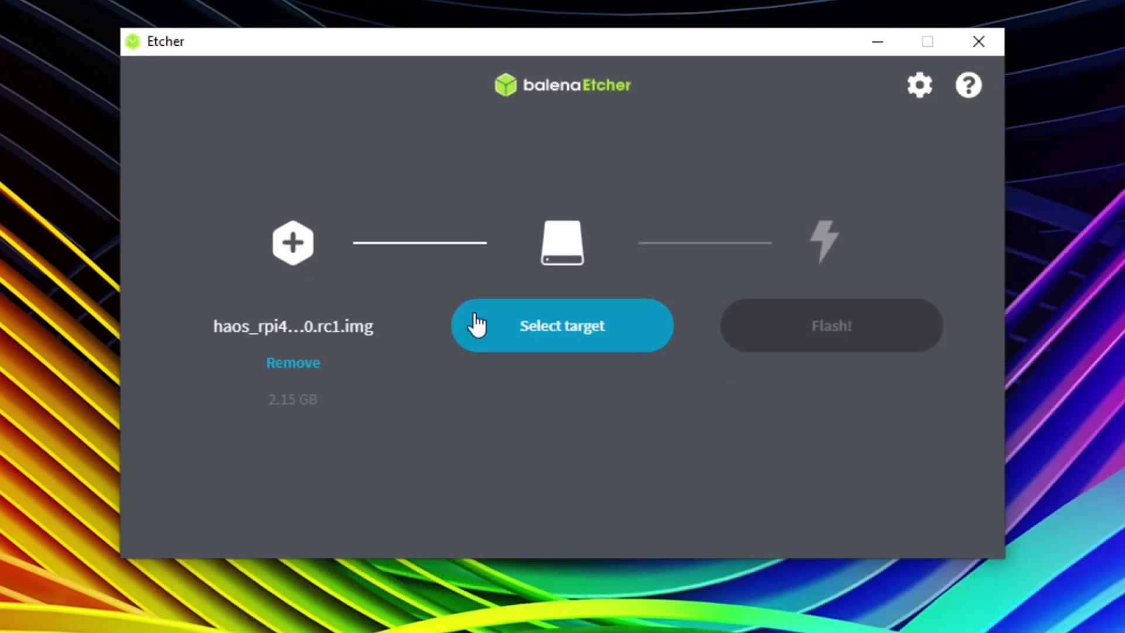
Target the 250 GB Sabrent USB Device and flash it, confirming the large-drive warning
{"action": "left_click", "coordinate": [559, 347]}
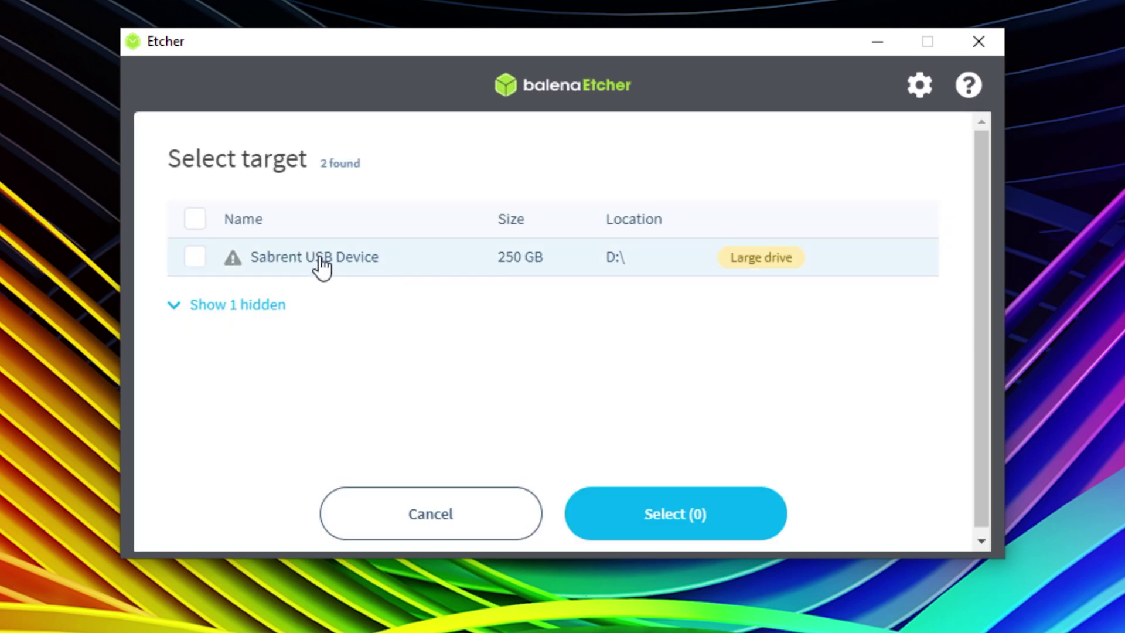
{"action": "left_click", "coordinate": [197, 261]}
{"action": "left_click", "coordinate": [657, 505]}
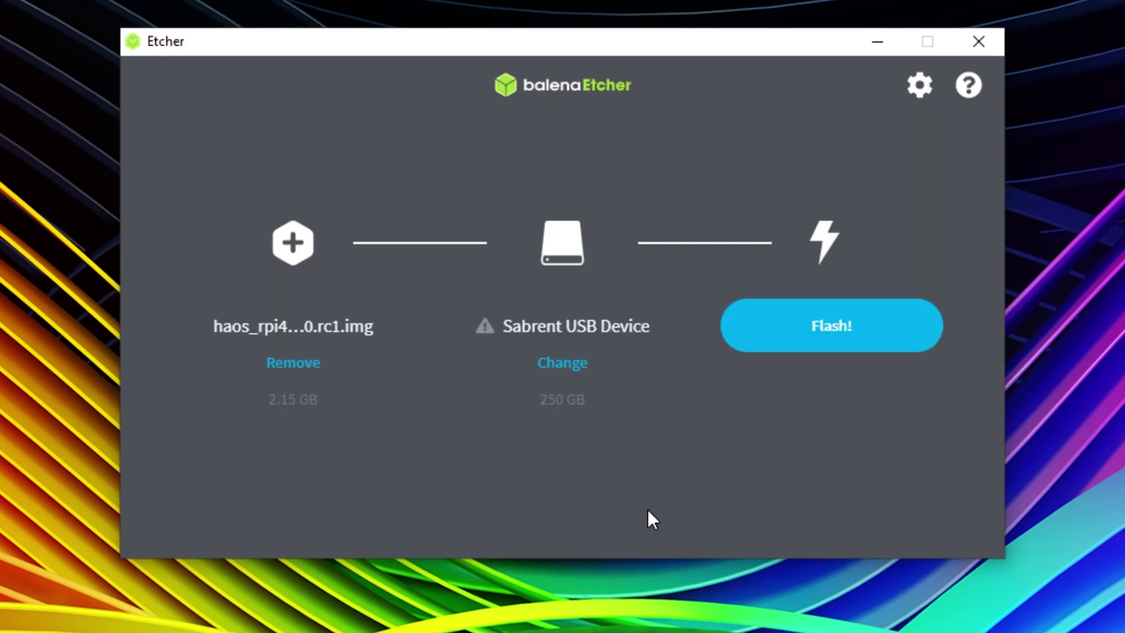
{"action": "left_click", "coordinate": [839, 346]}
{"action": "scroll", "coordinate": [572, 472], "scroll_direction": "down", "scroll_amount": 1}
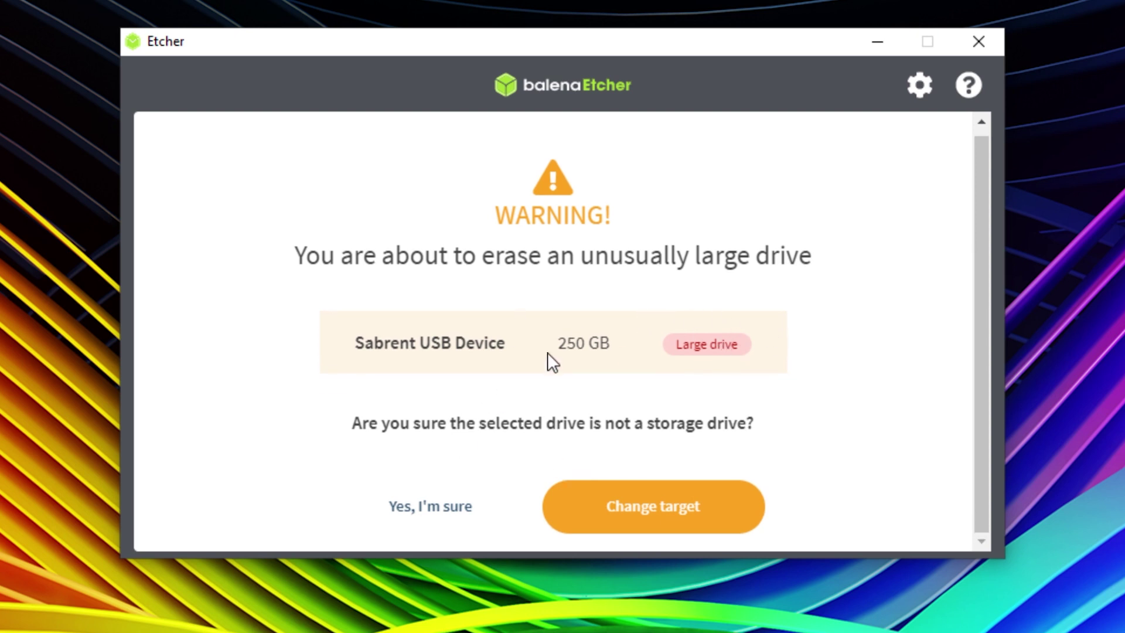
{"action": "scroll", "coordinate": [575, 381], "scroll_direction": "up", "scroll_amount": 1}
{"action": "scroll", "coordinate": [644, 305], "scroll_direction": "down", "scroll_amount": 1}
{"action": "left_click", "coordinate": [441, 507]}
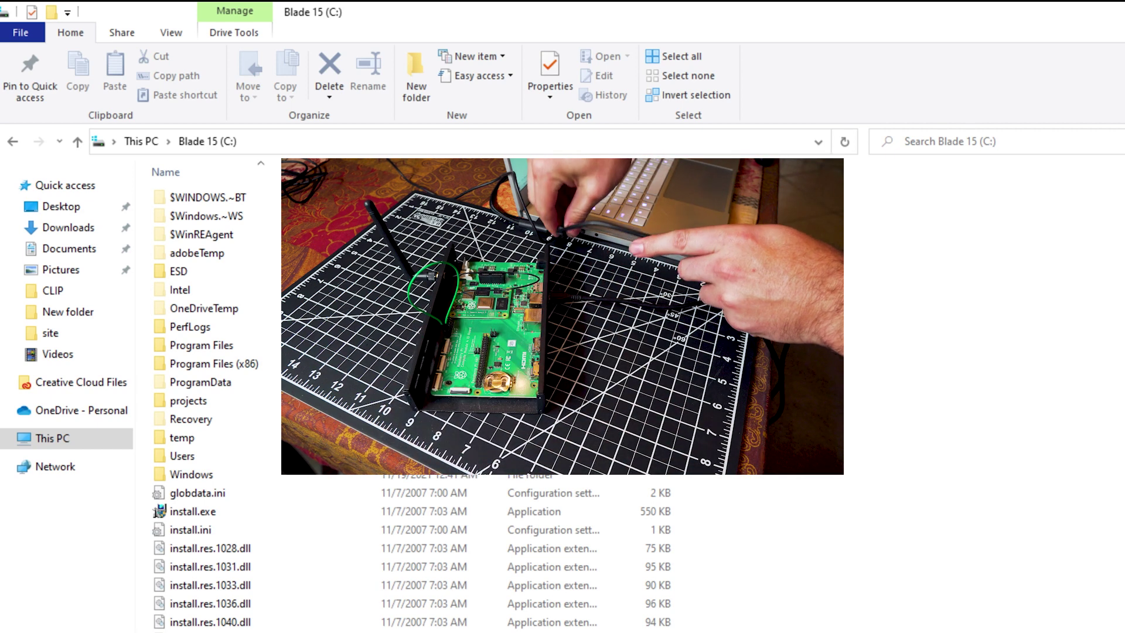
Launch rpiboot.exe from Program Files (x86)\Raspberry Pi and cancel both format prompts for drive E:
{"action": "double_click", "coordinate": [276, 364]}
{"action": "scroll", "coordinate": [317, 603], "scroll_direction": "down", "scroll_amount": 3}
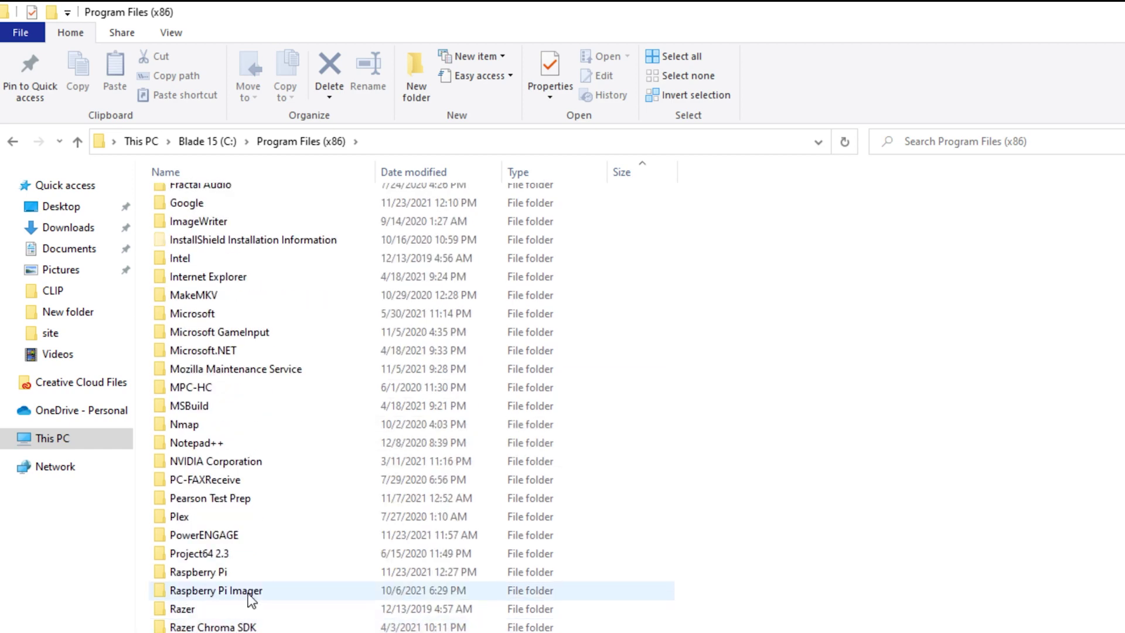
{"action": "double_click", "coordinate": [248, 572]}
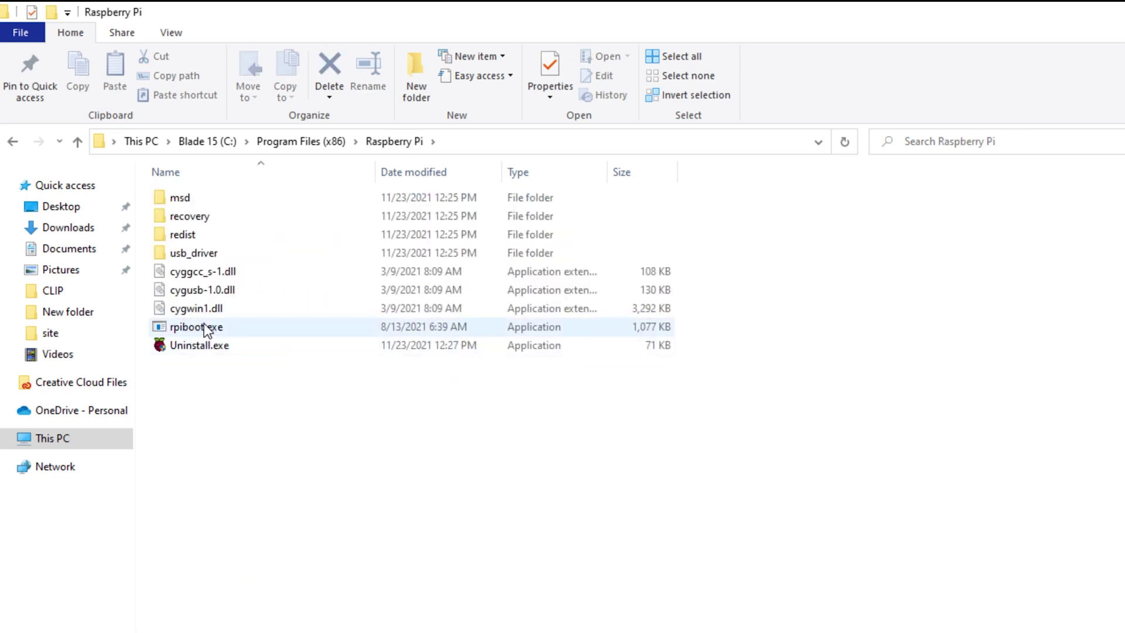
{"action": "double_click", "coordinate": [203, 324]}
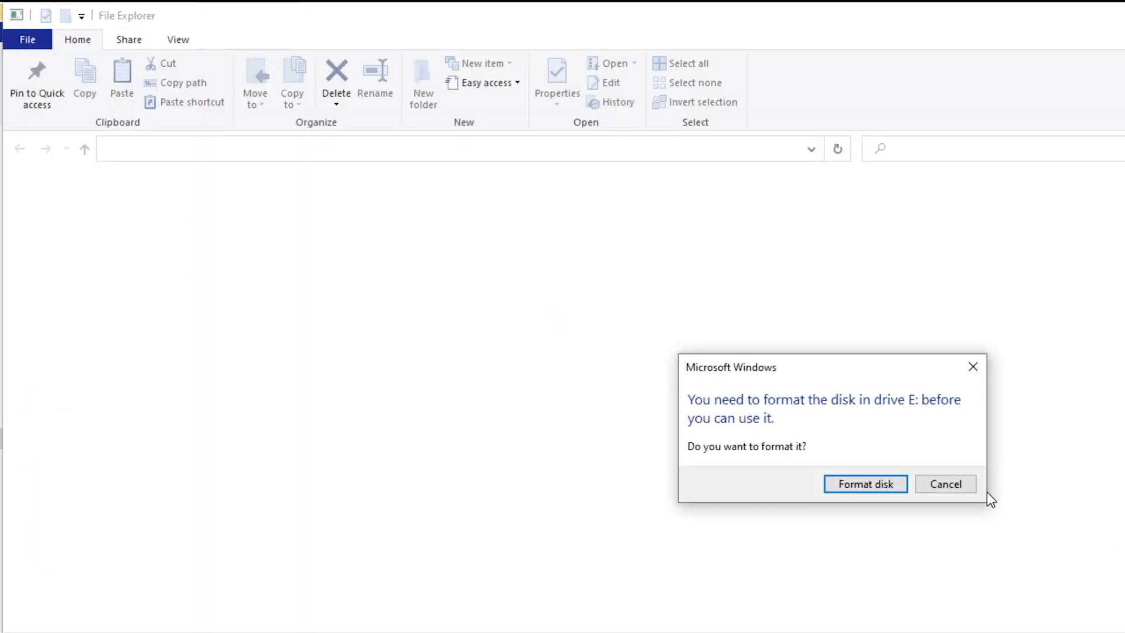
{"action": "left_click", "coordinate": [961, 483]}
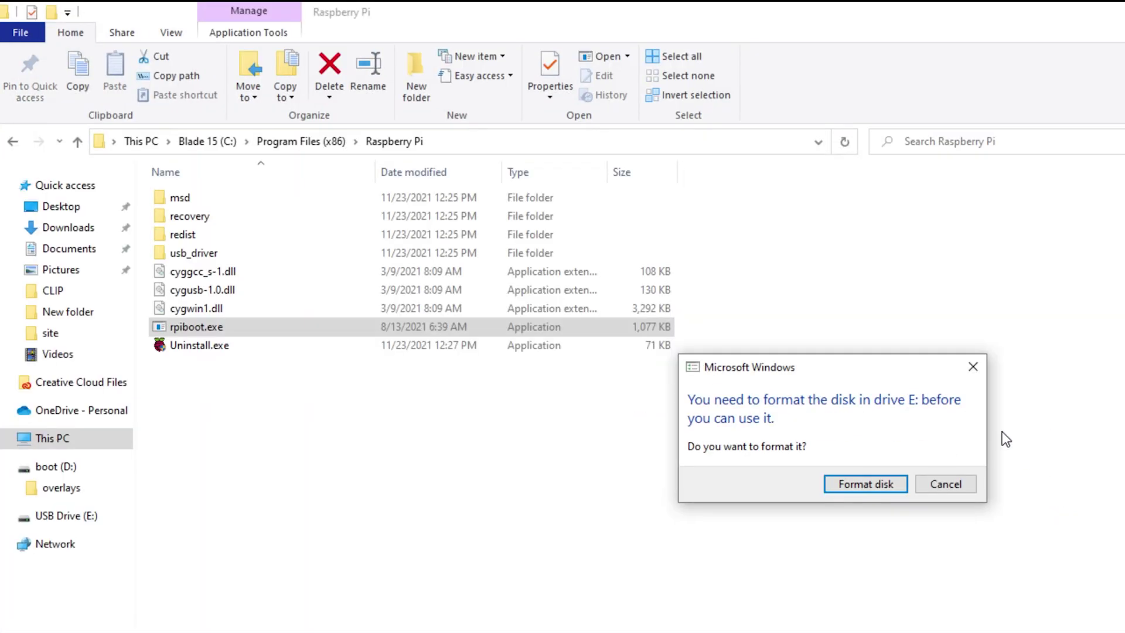
{"action": "left_click", "coordinate": [970, 487]}
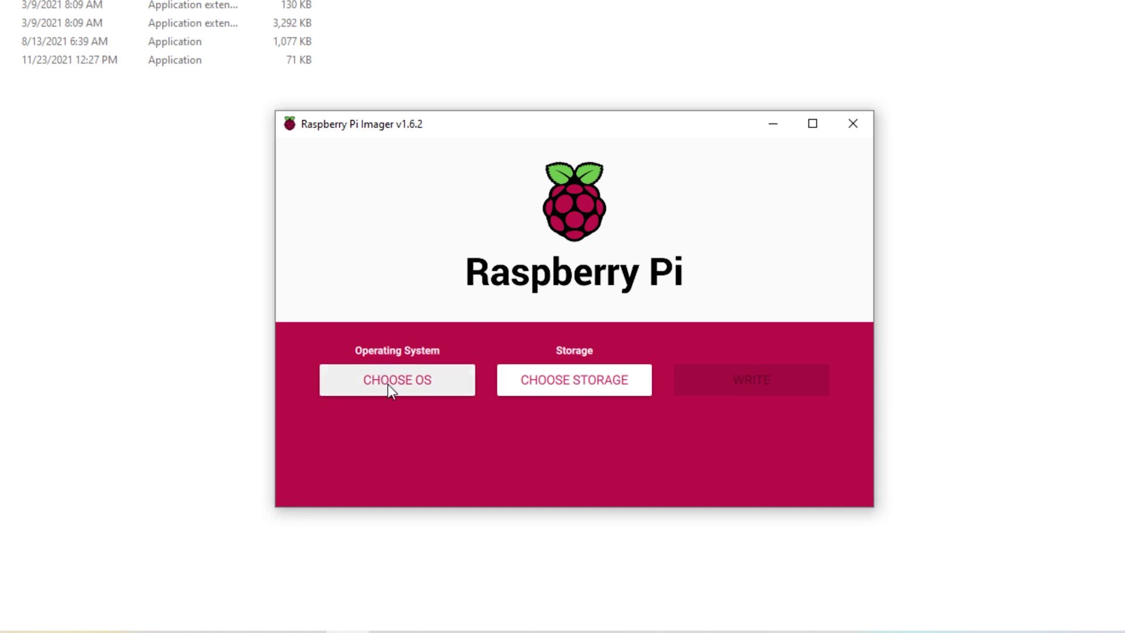
Choose the custom image 2021-10-30-raspios-bullseye-arm64.img as the operating system
{"action": "left_click", "coordinate": [391, 387]}
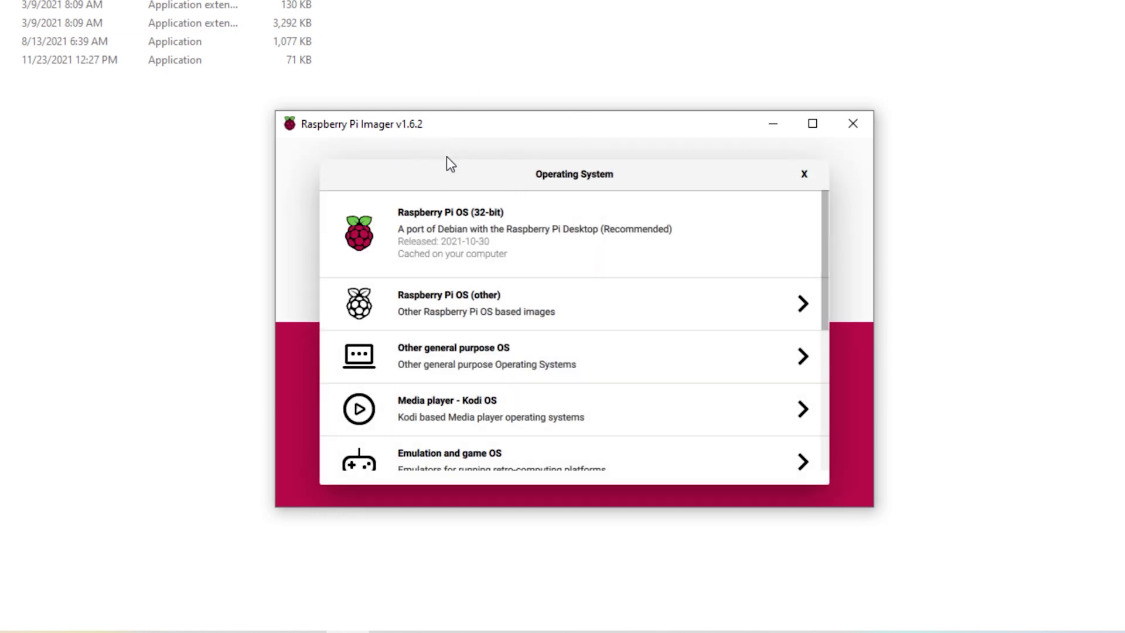
{"action": "scroll", "coordinate": [625, 420], "scroll_direction": "down", "scroll_amount": 5}
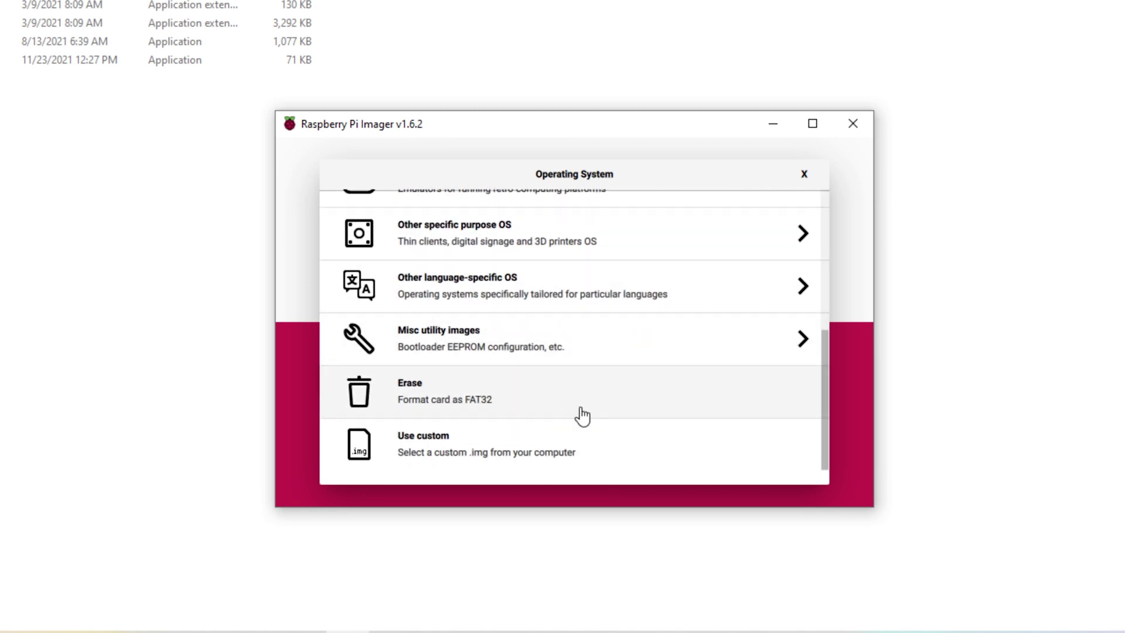
{"action": "left_click", "coordinate": [485, 451]}
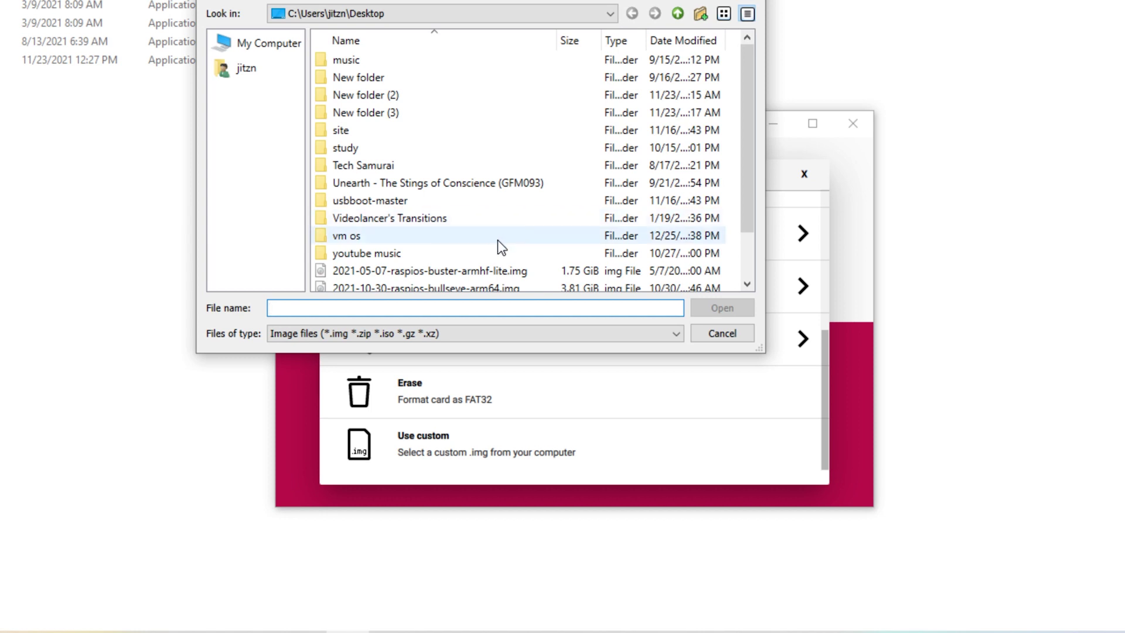
{"action": "scroll", "coordinate": [498, 241], "scroll_direction": "down", "scroll_amount": 1}
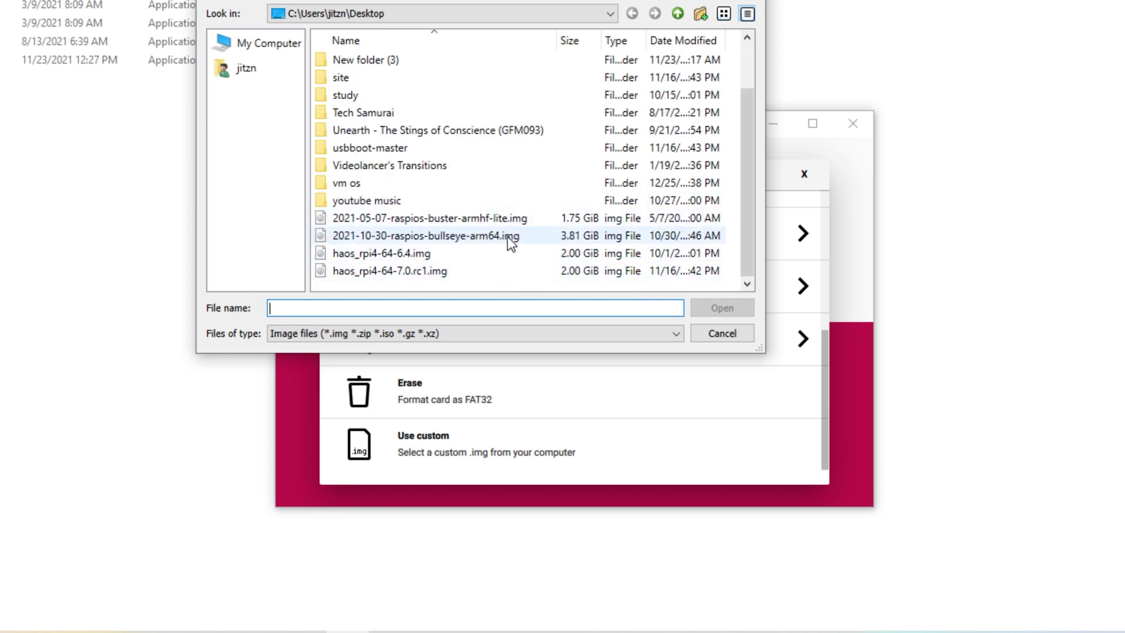
{"action": "left_click", "coordinate": [495, 240]}
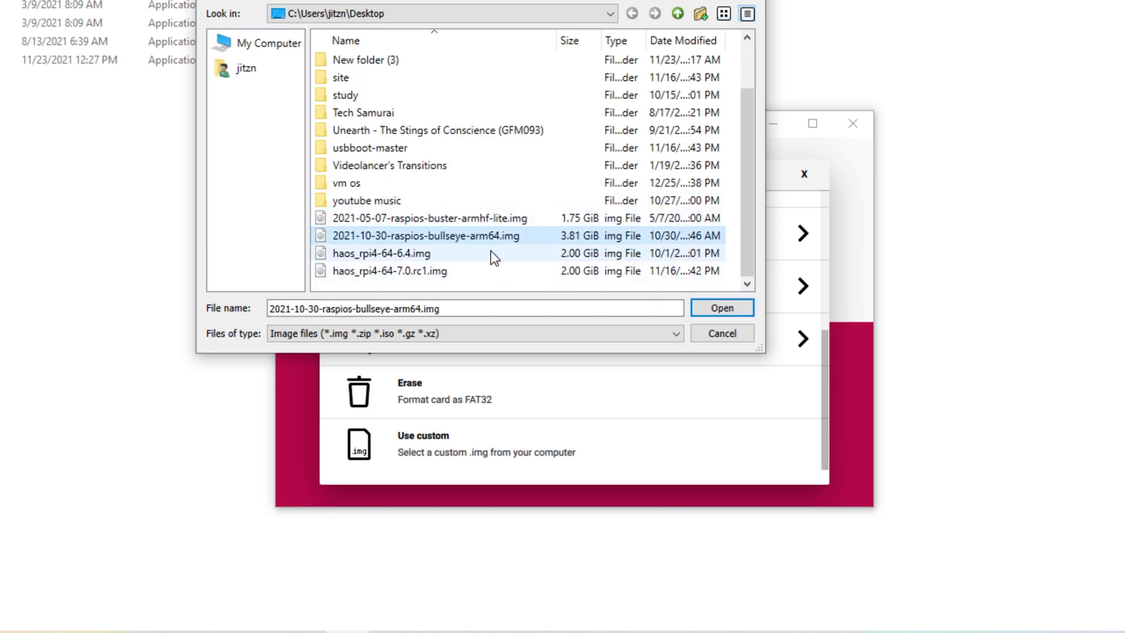
{"action": "double_click", "coordinate": [456, 247]}
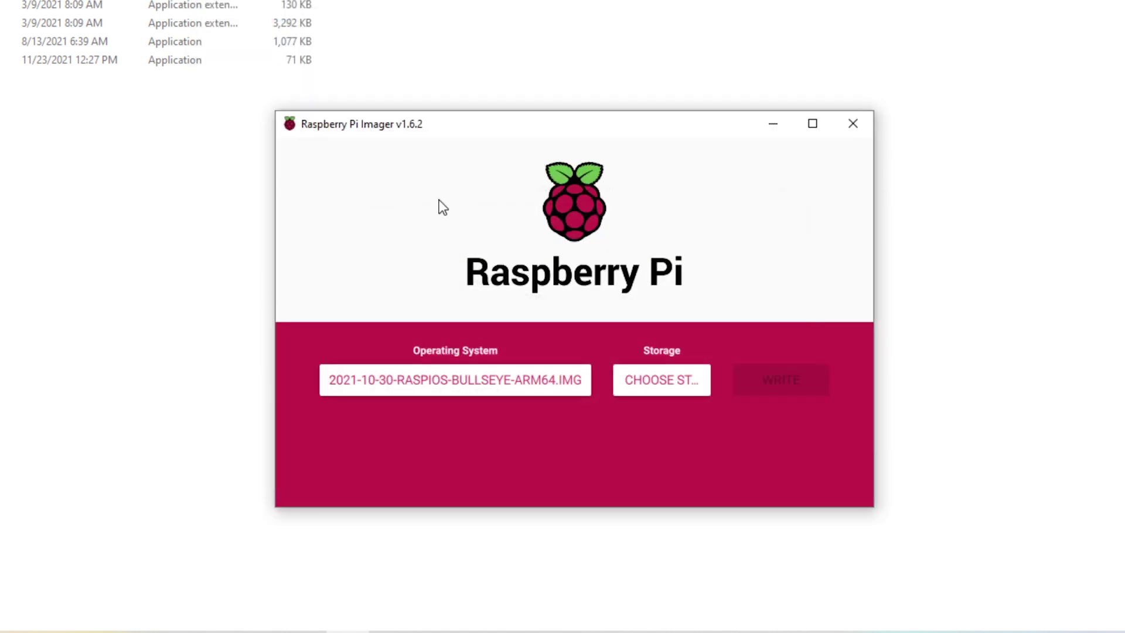
Write it to the RPi-MSD-0001 storage, confirming the erase and dismissing the insert-disk prompts
{"action": "left_click", "coordinate": [665, 378]}
{"action": "left_click", "coordinate": [472, 221]}
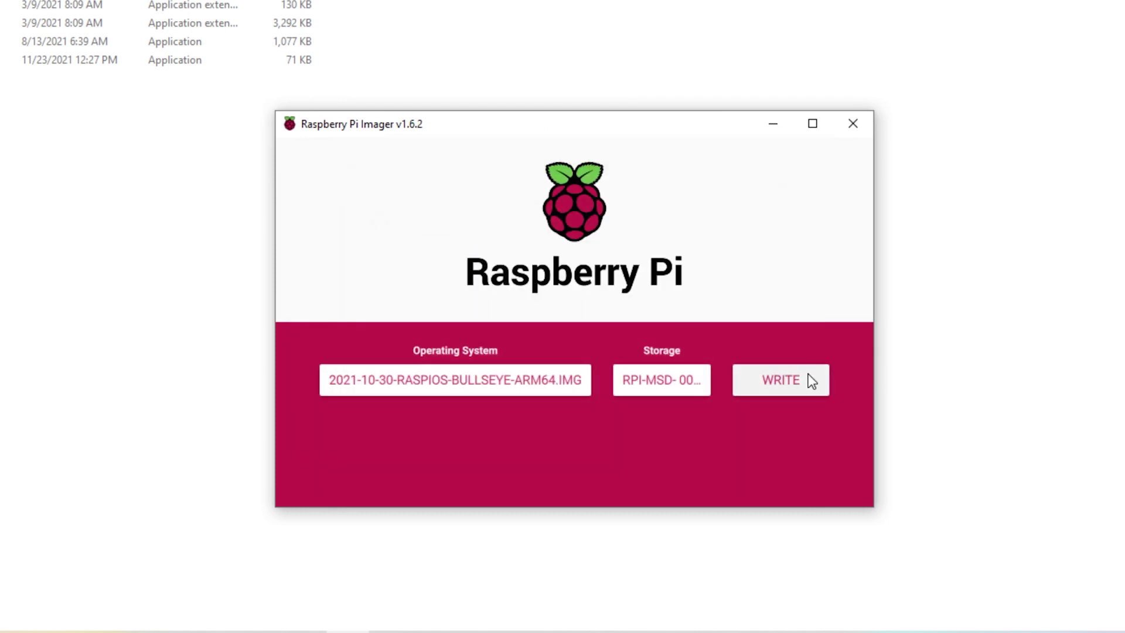
{"action": "left_click", "coordinate": [792, 378]}
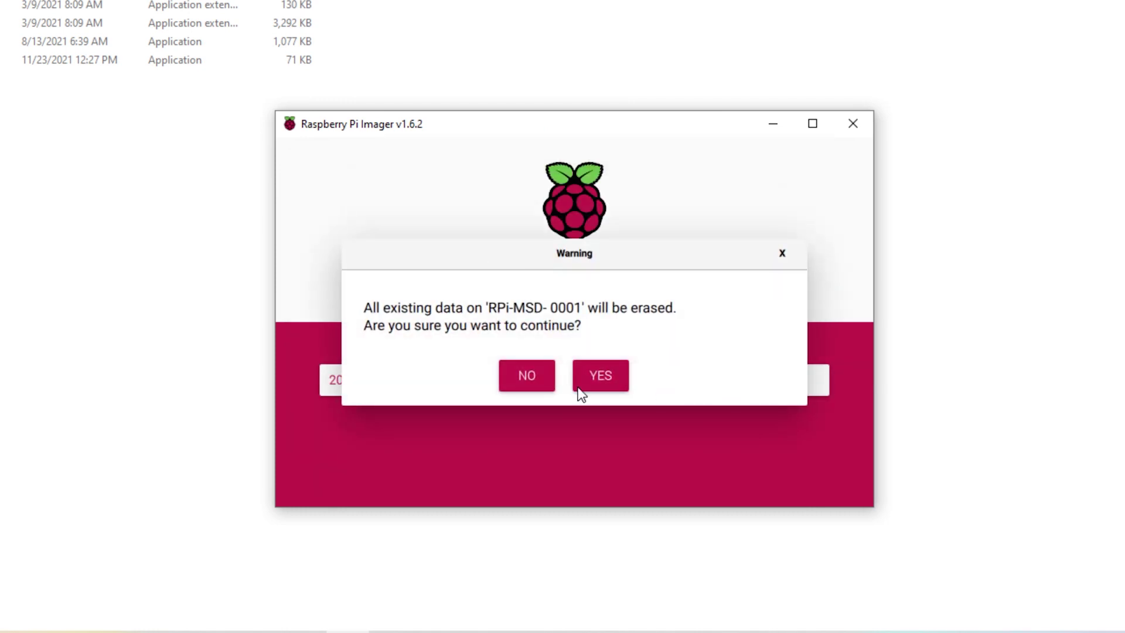
{"action": "left_click", "coordinate": [599, 375]}
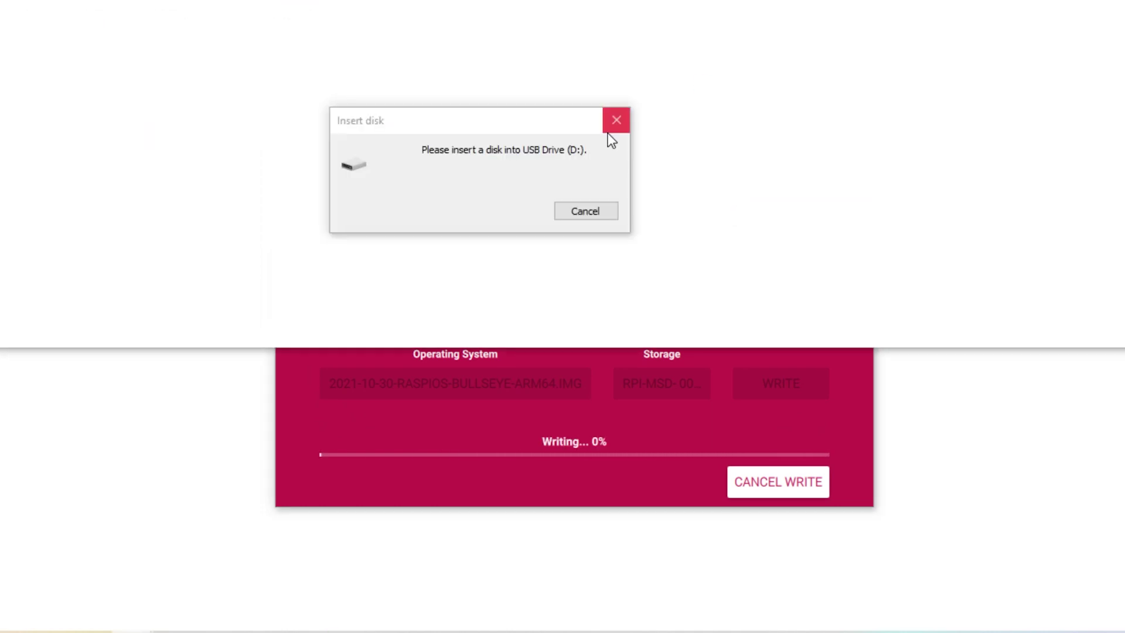
{"action": "left_click", "coordinate": [610, 128]}
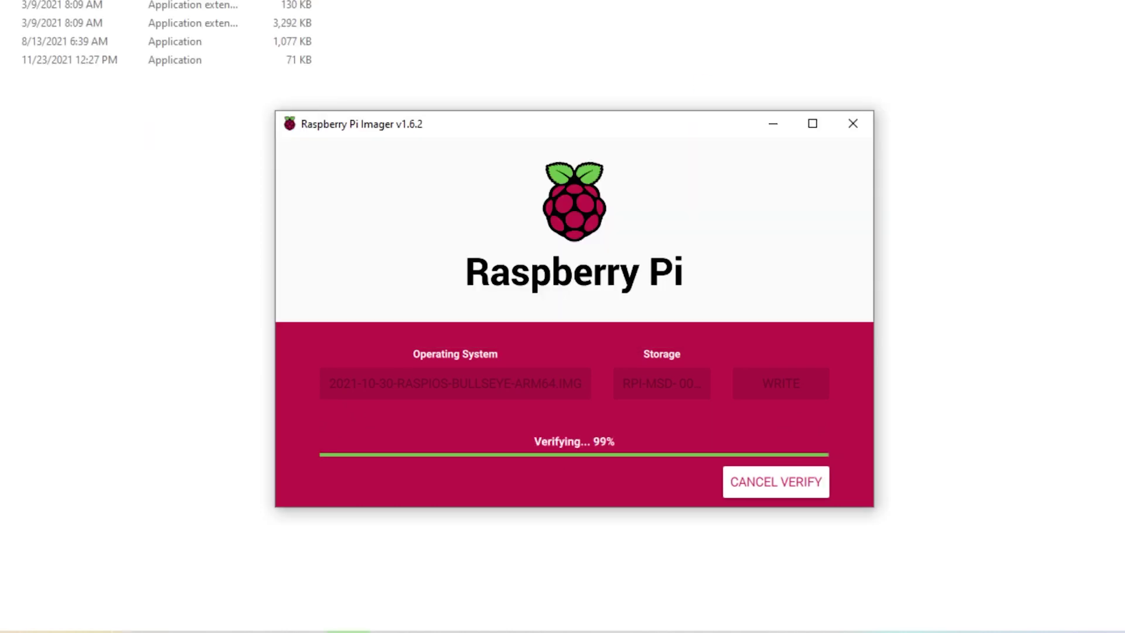
{"action": "left_click", "coordinate": [585, 198]}
{"action": "left_click", "coordinate": [598, 202]}
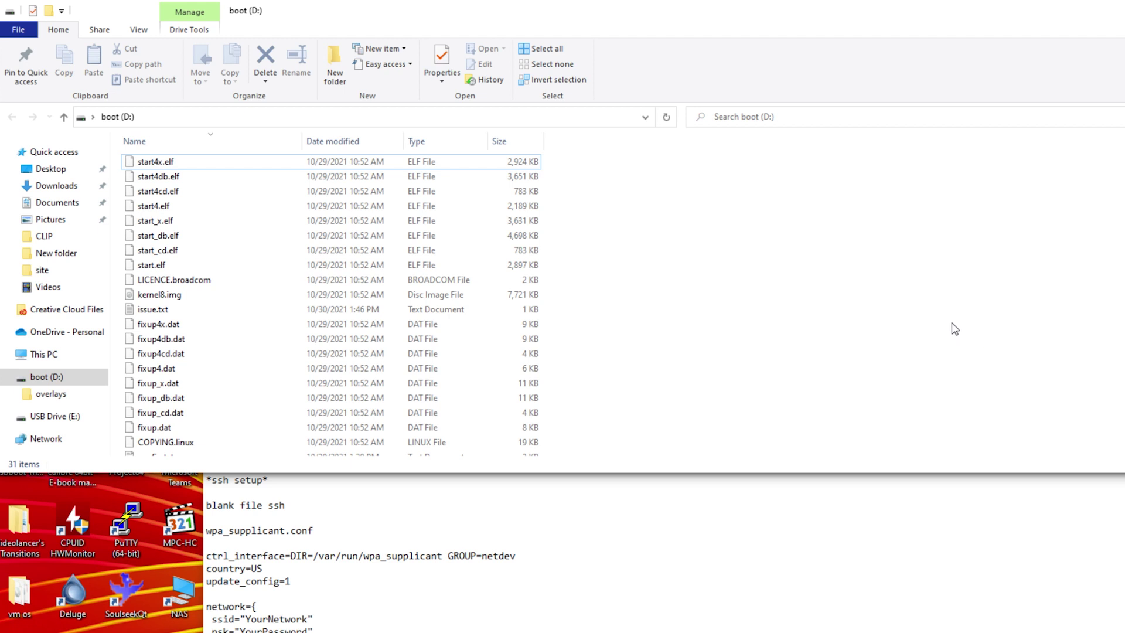
Enlarge the boot (D:) file window and open config.txt in Notepad
{"action": "left_click_drag", "start_coordinate": [935, 473], "coordinate": [907, 615]}
{"action": "scroll", "coordinate": [762, 436], "scroll_direction": "down", "scroll_amount": 1}
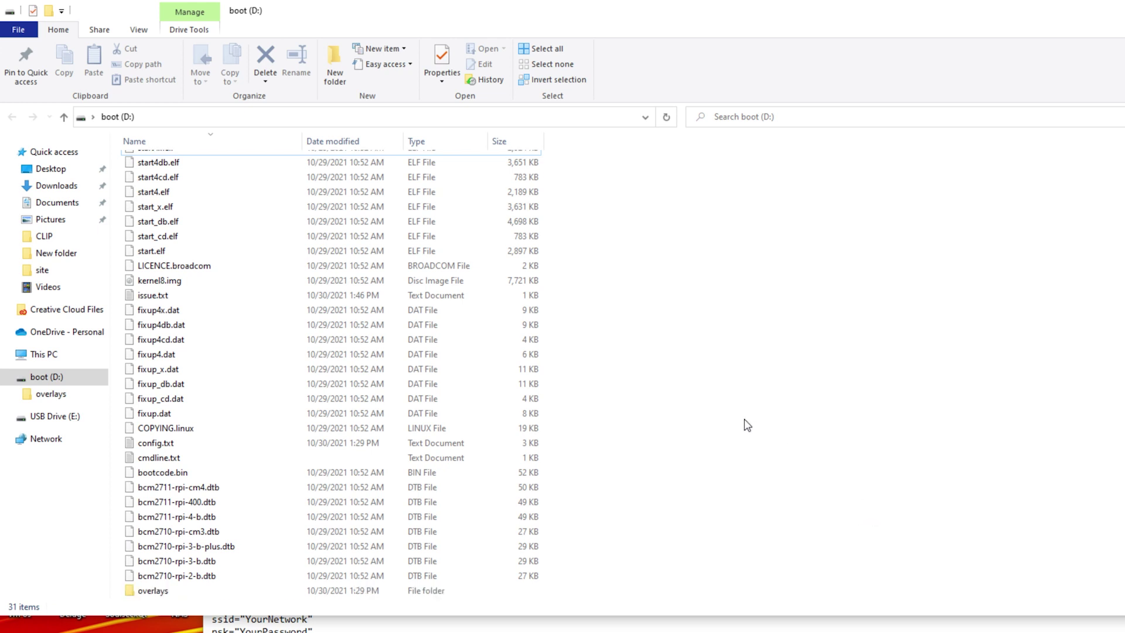
{"action": "scroll", "coordinate": [744, 422], "scroll_direction": "up", "scroll_amount": 1}
{"action": "scroll", "coordinate": [744, 422], "scroll_direction": "down", "scroll_amount": 1}
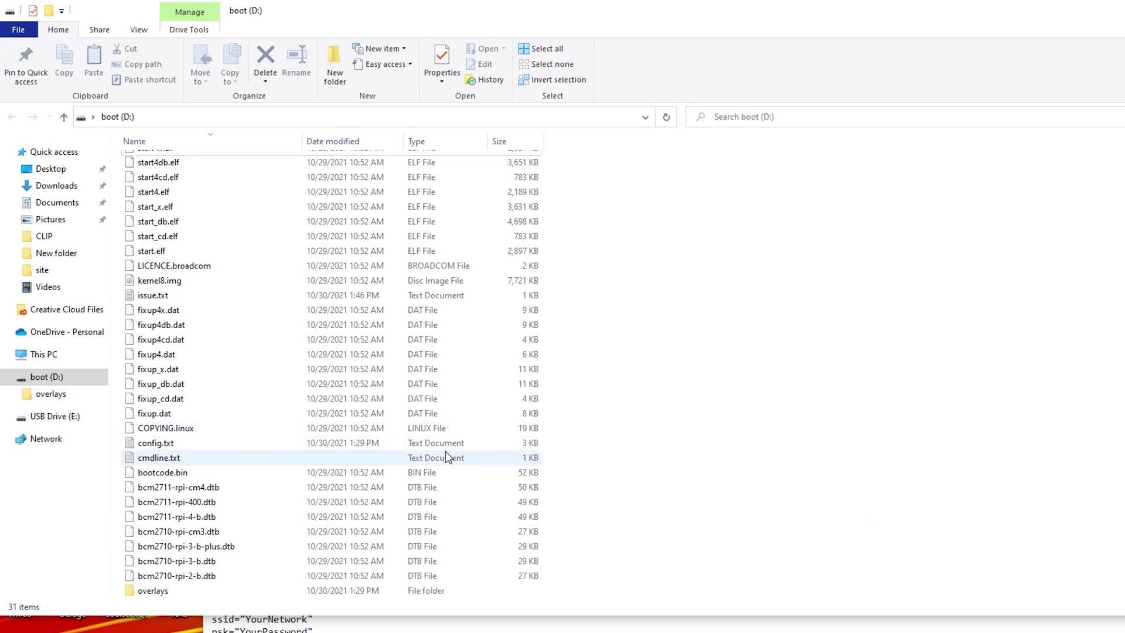
{"action": "scroll", "coordinate": [297, 454], "scroll_direction": "up", "scroll_amount": 1}
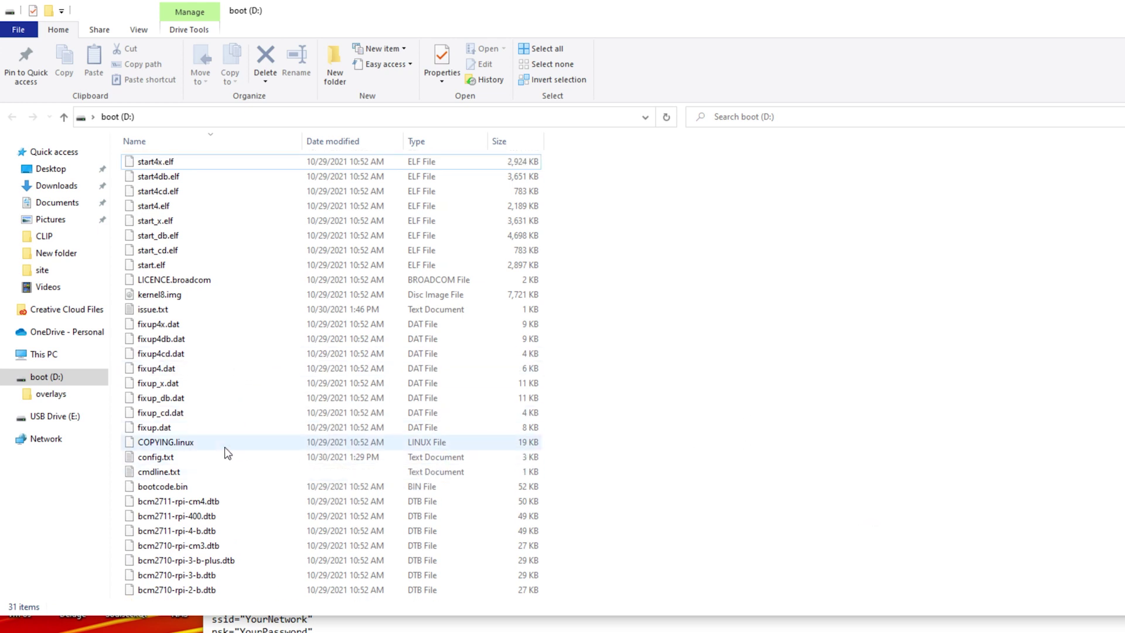
{"action": "scroll", "coordinate": [234, 438], "scroll_direction": "down", "scroll_amount": 1}
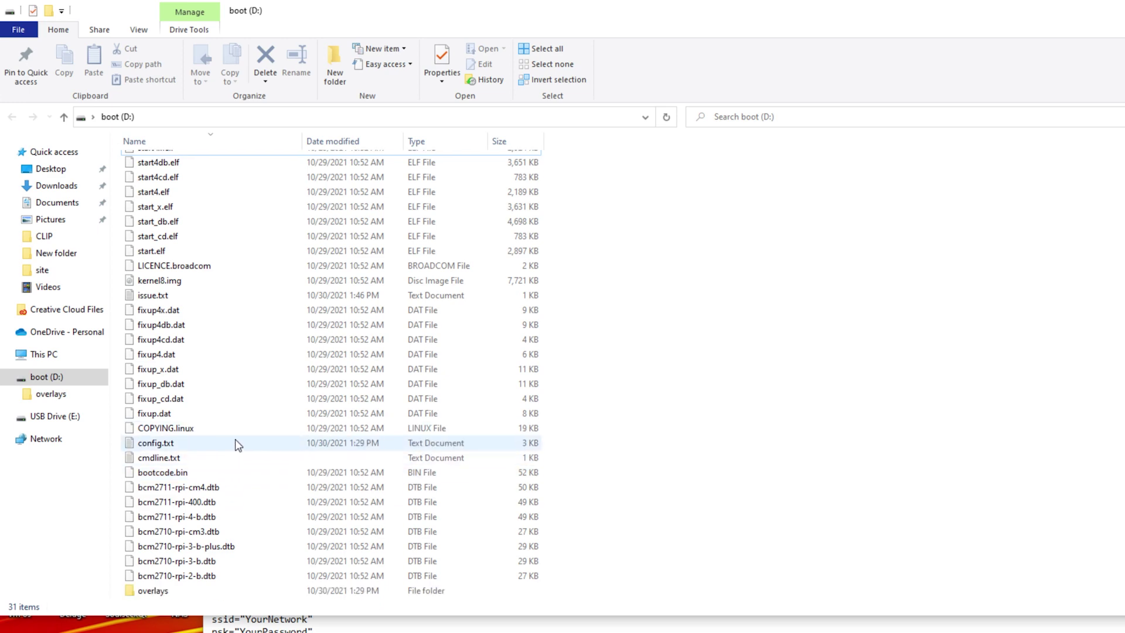
{"action": "scroll", "coordinate": [234, 439], "scroll_direction": "up", "scroll_amount": 1}
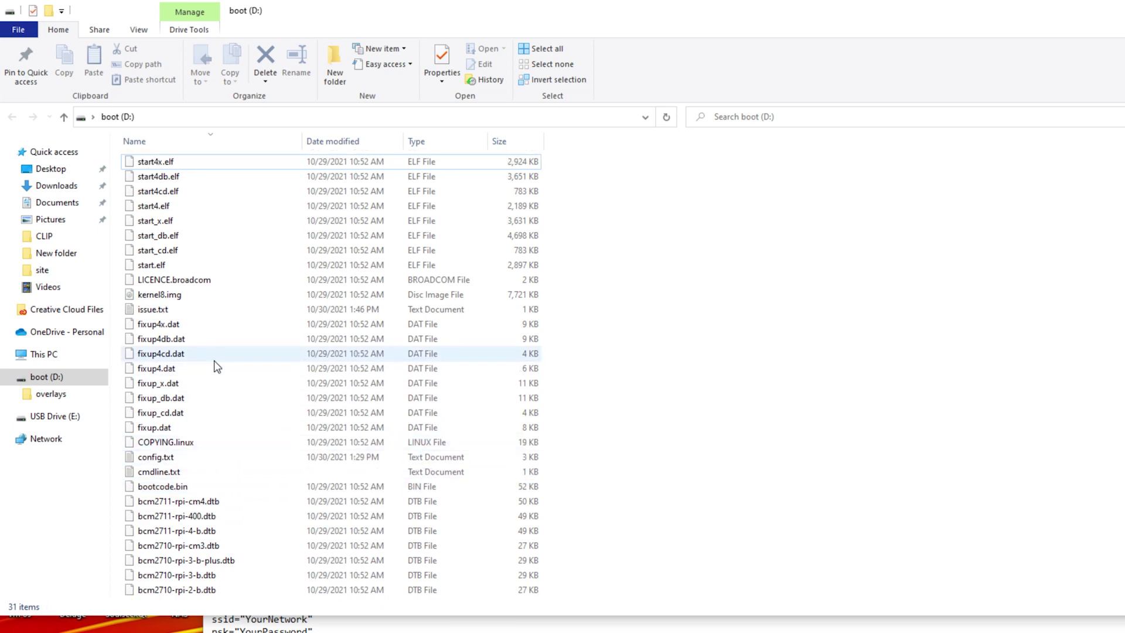
{"action": "double_click", "coordinate": [213, 457]}
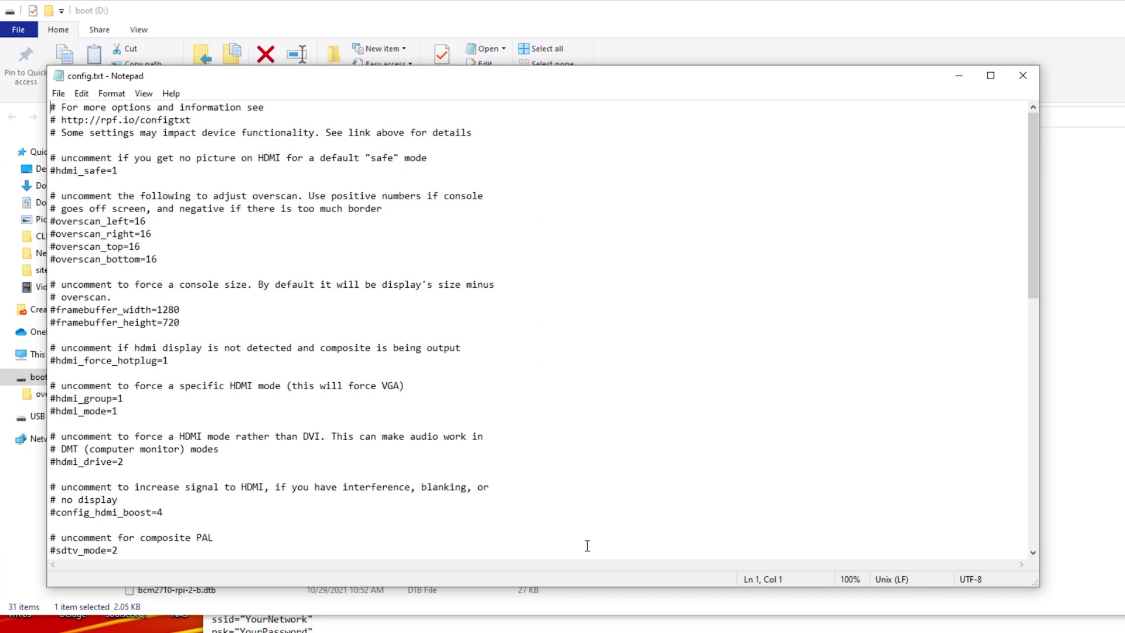
Copy the dtoverlay=dwc2,dr_mode=host line from the pi nvme.txt notes
{"action": "left_click", "coordinate": [417, 622]}
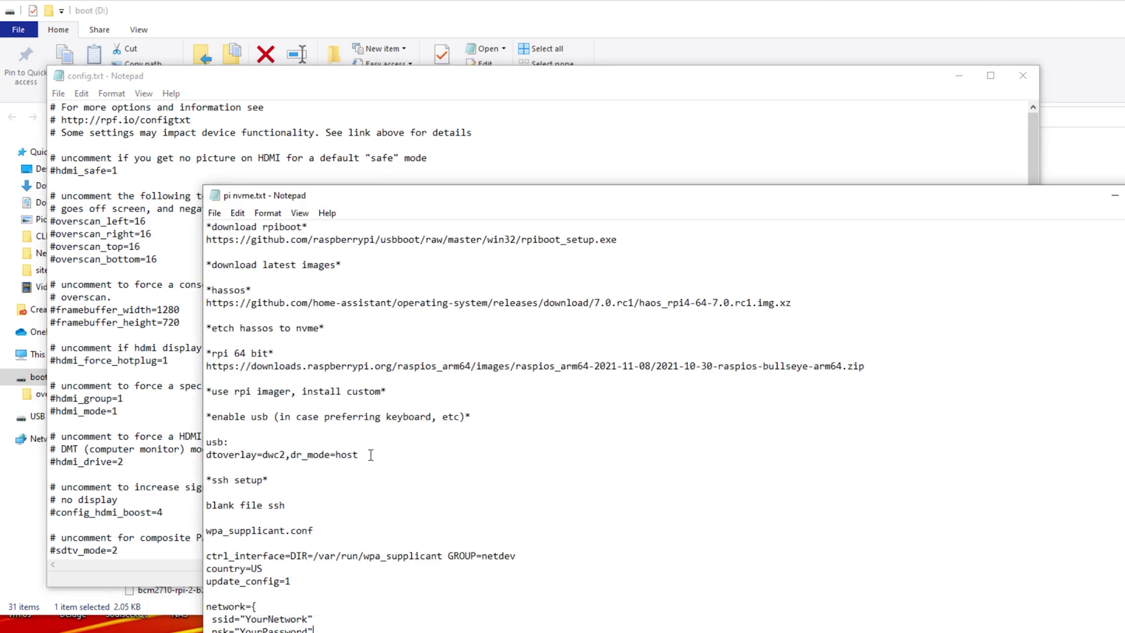
{"action": "left_click_drag", "start_coordinate": [371, 455], "coordinate": [197, 459]}
{"action": "right_click", "coordinate": [232, 457]}
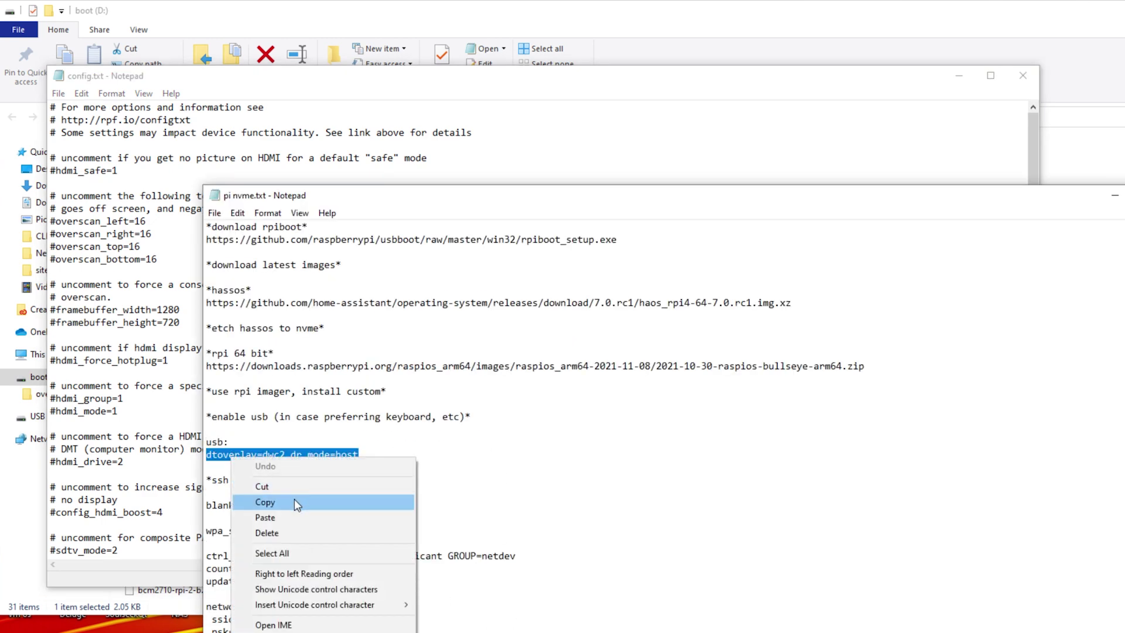
{"action": "left_click", "coordinate": [265, 502]}
Add dtoverlay=dwc2,dr_mode=host on a new line below the final [all] in config.txt
{"action": "left_click", "coordinate": [151, 490]}
{"action": "scroll", "coordinate": [175, 499], "scroll_direction": "down", "scroll_amount": 16}
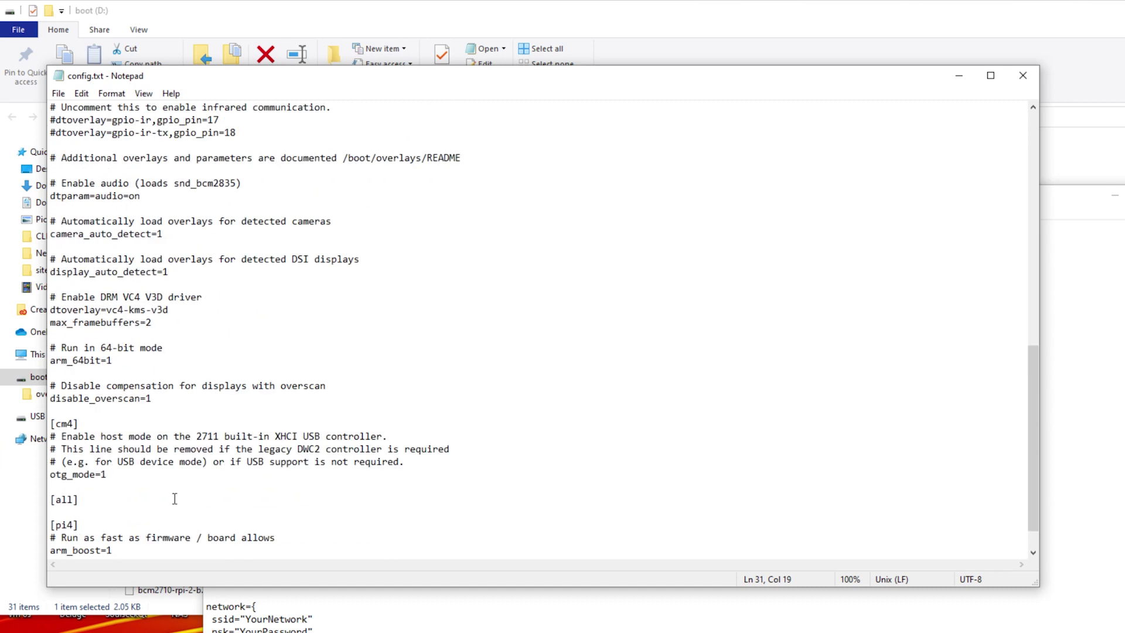
{"action": "scroll", "coordinate": [174, 499], "scroll_direction": "down", "scroll_amount": 1}
{"action": "left_click", "coordinate": [124, 538]}
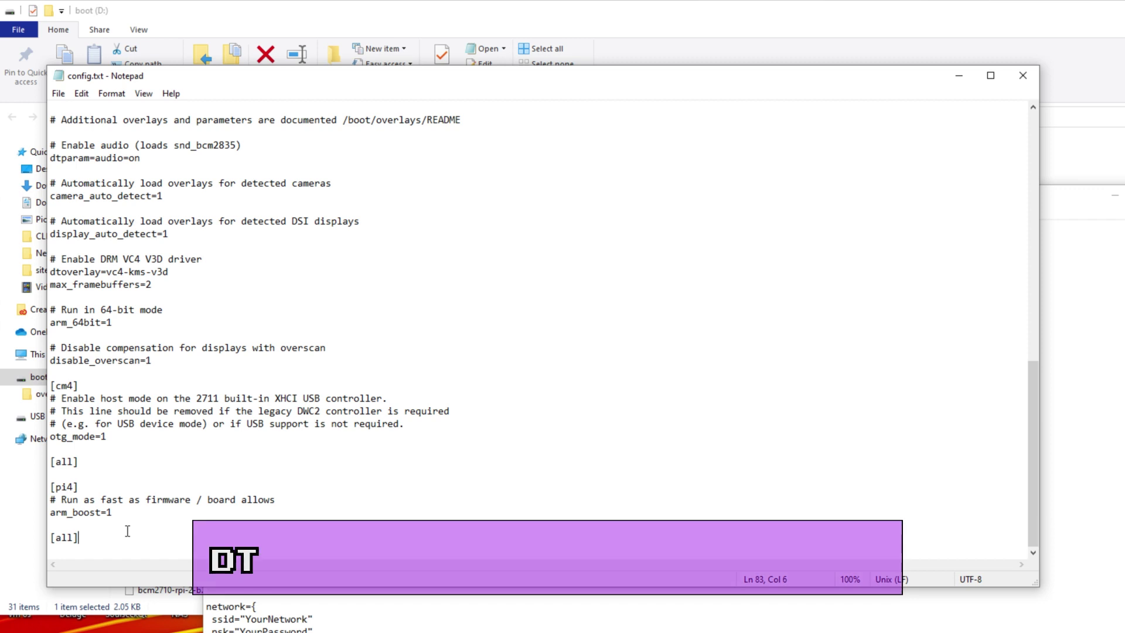
{"action": "key", "text": "Return"}
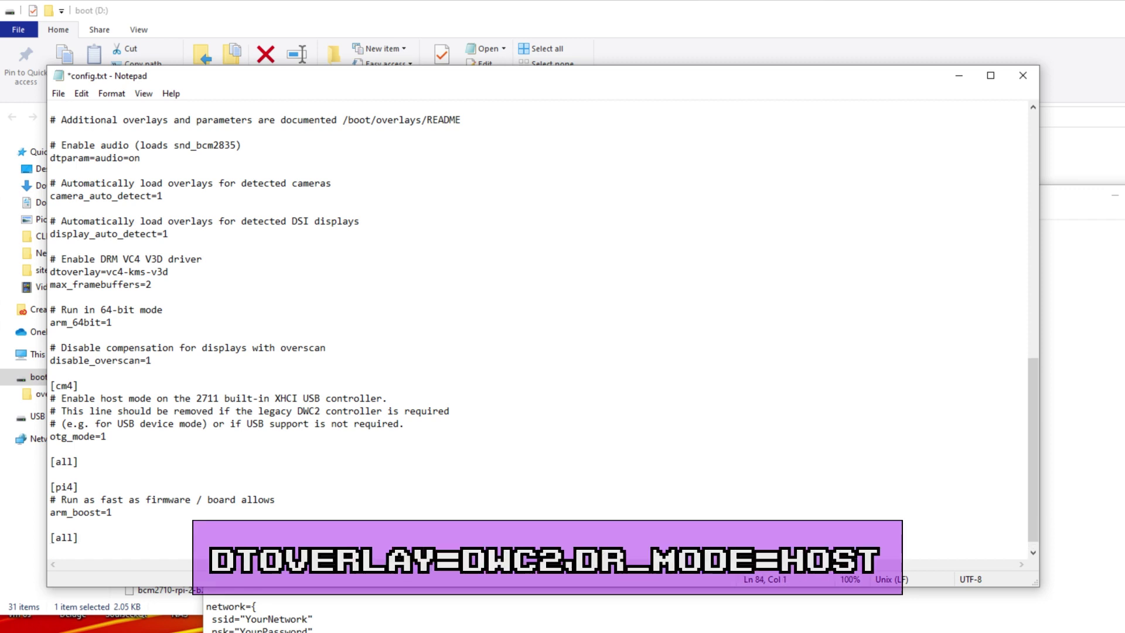
{"action": "type", "text": "dtoverlay=dwc2,dr_mode=host"}
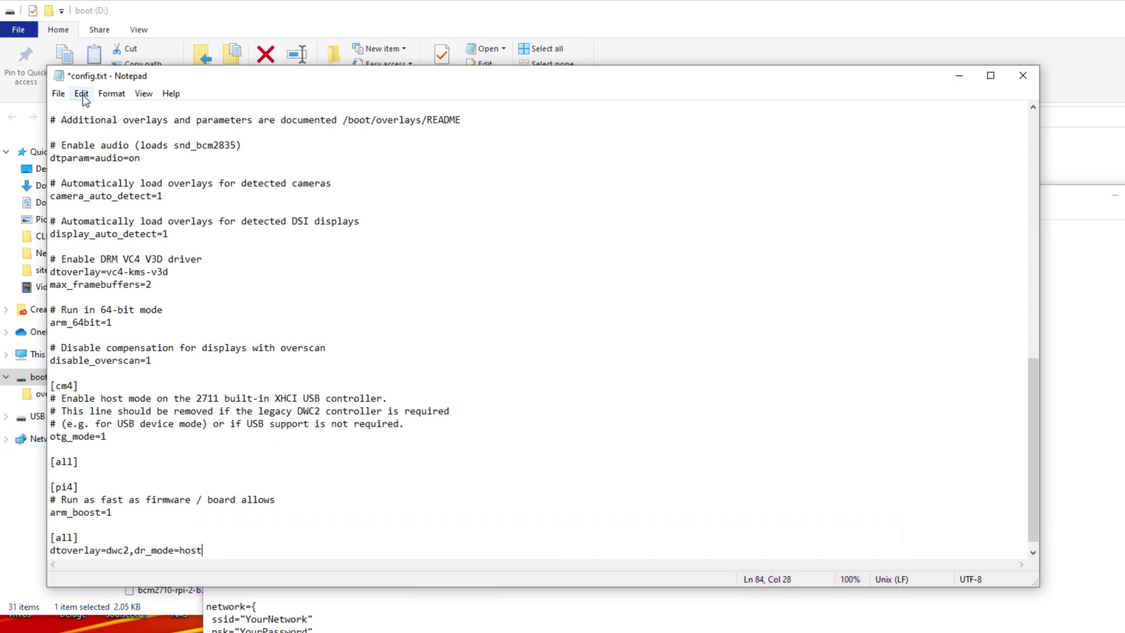
Save config.txt and close Notepad, returning to the boot drive's file list
{"action": "left_click", "coordinate": [59, 93]}
{"action": "left_click", "coordinate": [80, 156]}
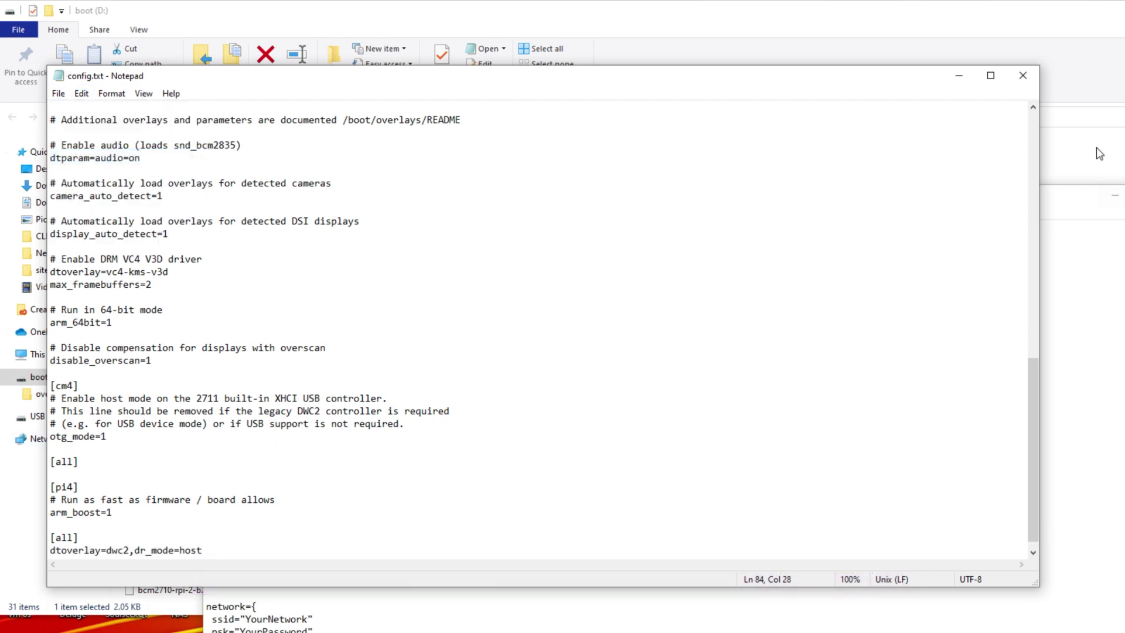
{"action": "left_click", "coordinate": [1023, 75]}
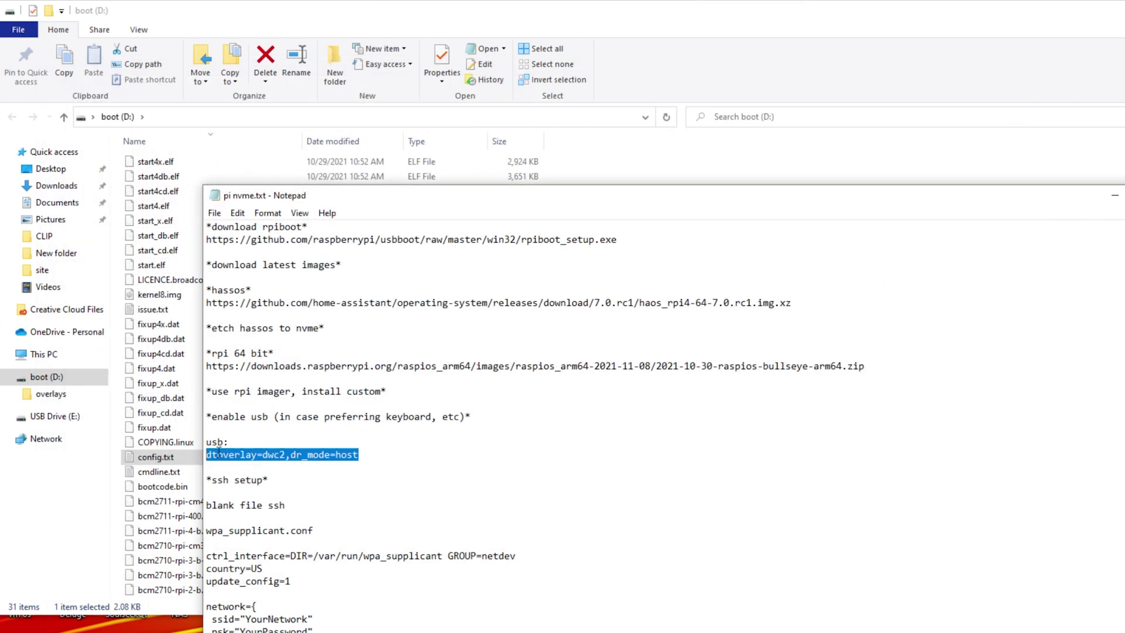
{"action": "left_click", "coordinate": [147, 472]}
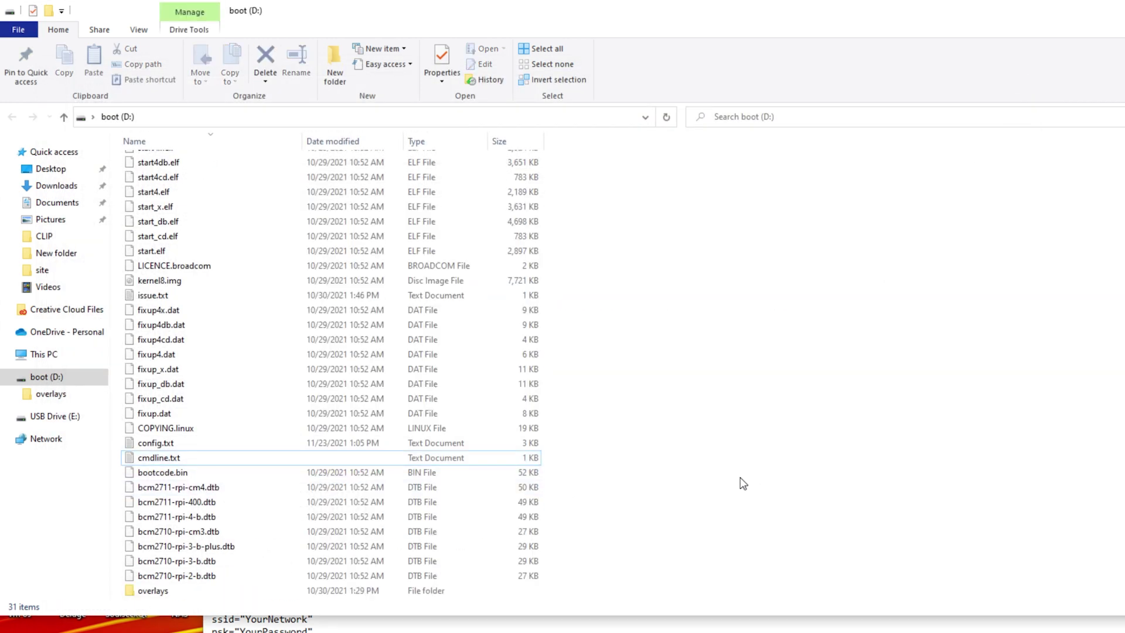
Create an empty extensionless file named ssh on the boot drive
{"action": "scroll", "coordinate": [732, 486], "scroll_direction": "up", "scroll_amount": 1}
{"action": "right_click", "coordinate": [719, 462]}
{"action": "mouse_move", "coordinate": [790, 614]}
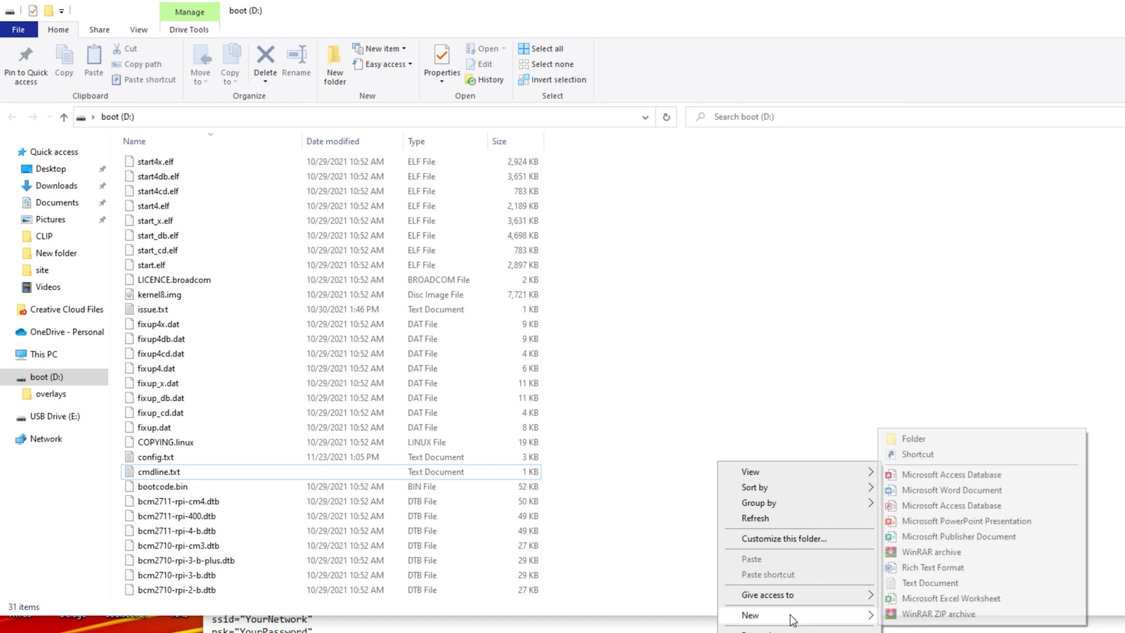
{"action": "left_click", "coordinate": [952, 587]}
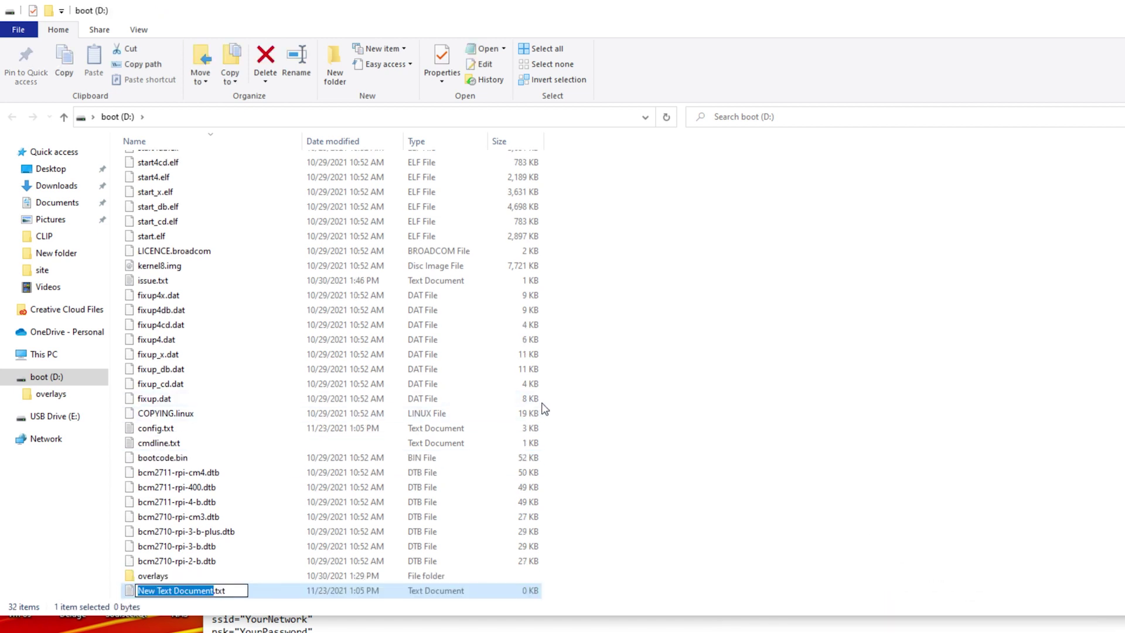
{"action": "key", "text": "Right"}
{"action": "key", "text": "End"}
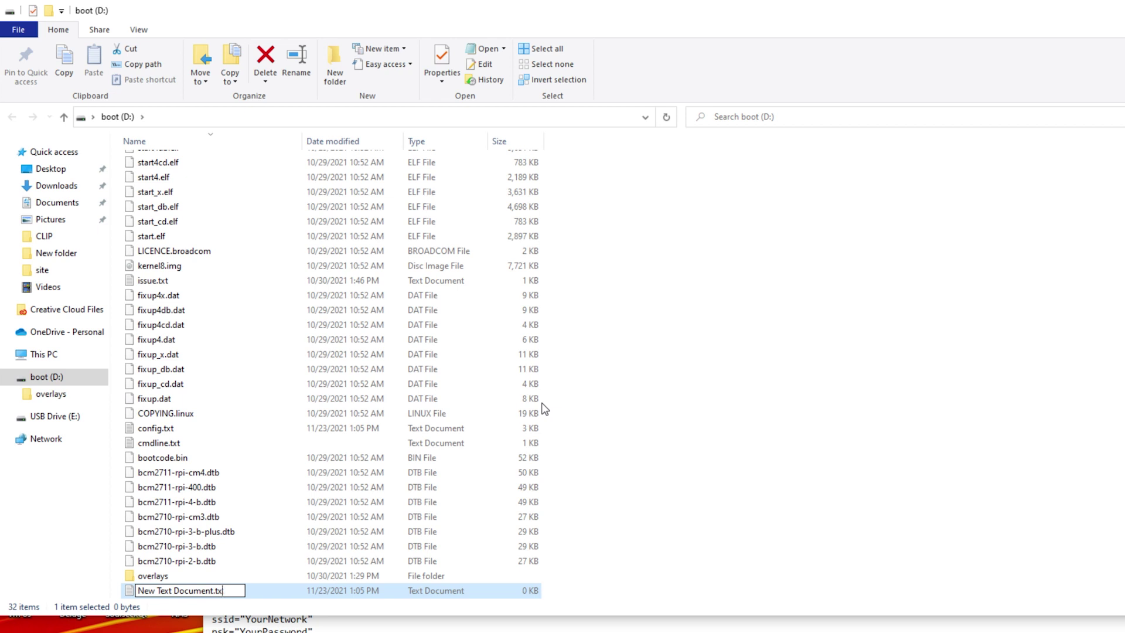
{"action": "key", "text": "BackSpace"}
{"action": "key", "text": "BackSpace"}
{"action": "key", "text": "BackSpace"}
{"action": "key", "text": "BackSpace"}
{"action": "key", "text": "BackSpace"}
{"action": "key", "text": "BackSpace"}
{"action": "key", "text": "BackSpace"}
{"action": "key", "text": "BackSpace"}
{"action": "key", "text": "BackSpace"}
{"action": "key", "text": "BackSpace"}
{"action": "key", "text": "BackSpace"}
{"action": "key", "text": "BackSpace"}
{"action": "key", "text": "BackSpace"}
{"action": "key", "text": "BackSpace"}
{"action": "key", "text": "BackSpace"}
{"action": "key", "text": "BackSpace"}
{"action": "key", "text": "BackSpace"}
{"action": "key", "text": "BackSpace"}
{"action": "key", "text": "BackSpace"}
{"action": "key", "text": "BackSpace"}
{"action": "key", "text": "BackSpace"}
{"action": "type", "text": "ssh"}
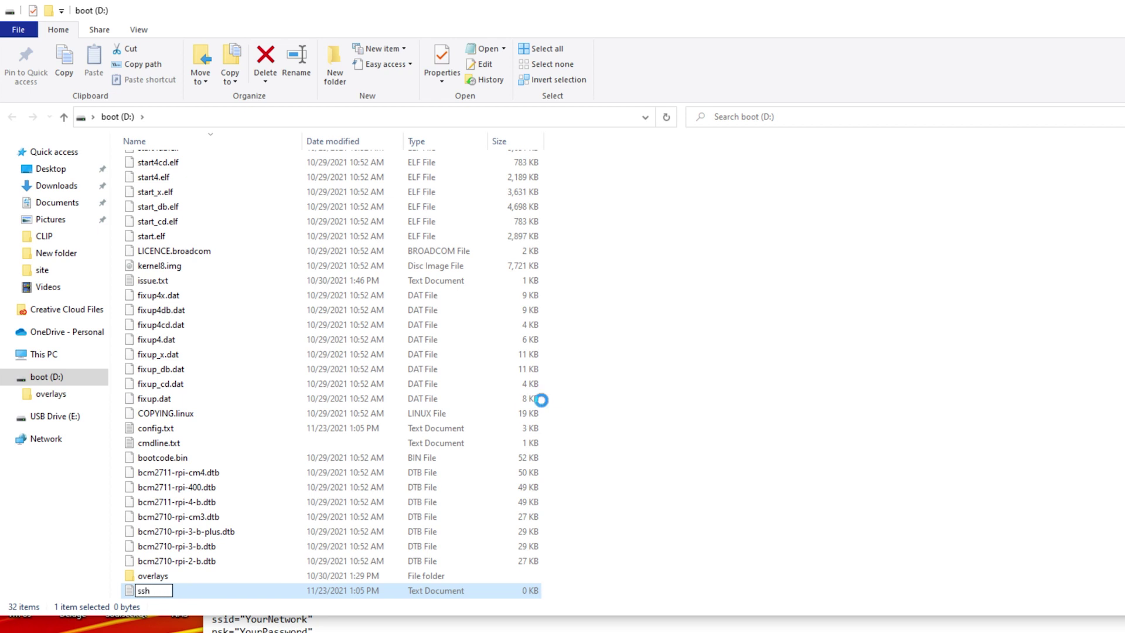
{"action": "key", "text": "Return"}
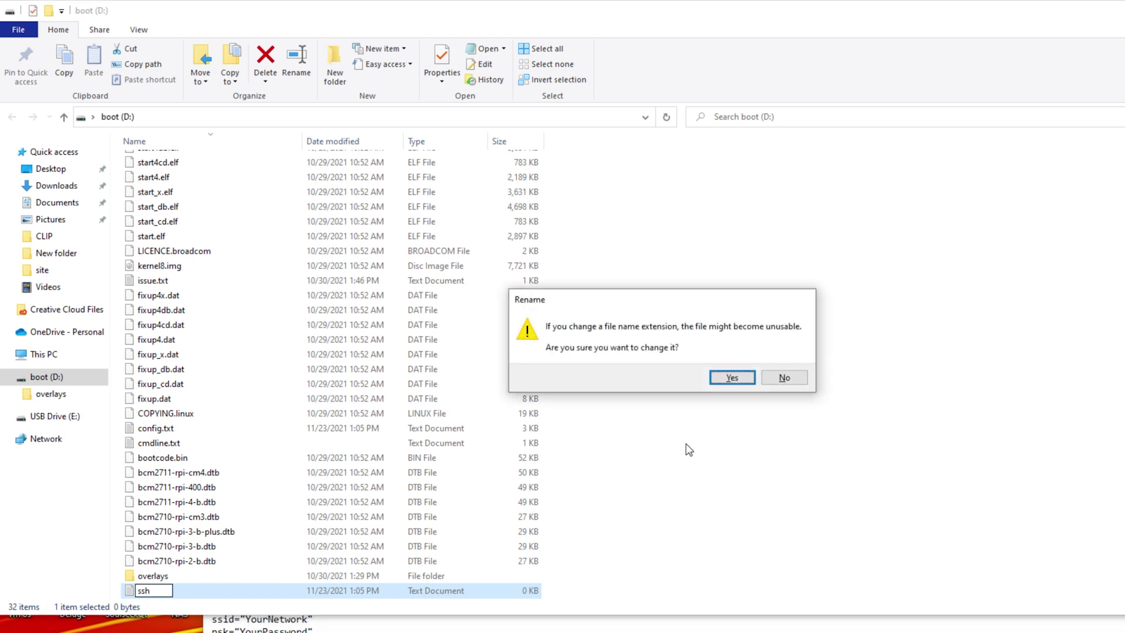
{"action": "left_click", "coordinate": [732, 377]}
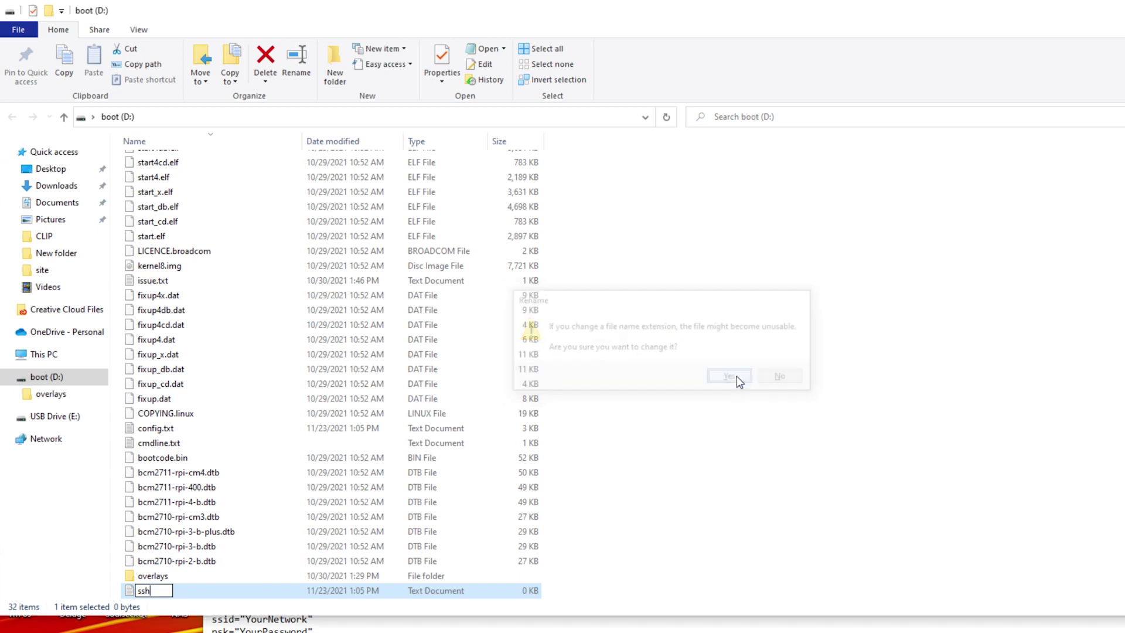
Create a second new empty file named wpa_supplicant.conf, accepting the extension change
{"action": "right_click", "coordinate": [734, 415]}
{"action": "mouse_move", "coordinate": [814, 584]}
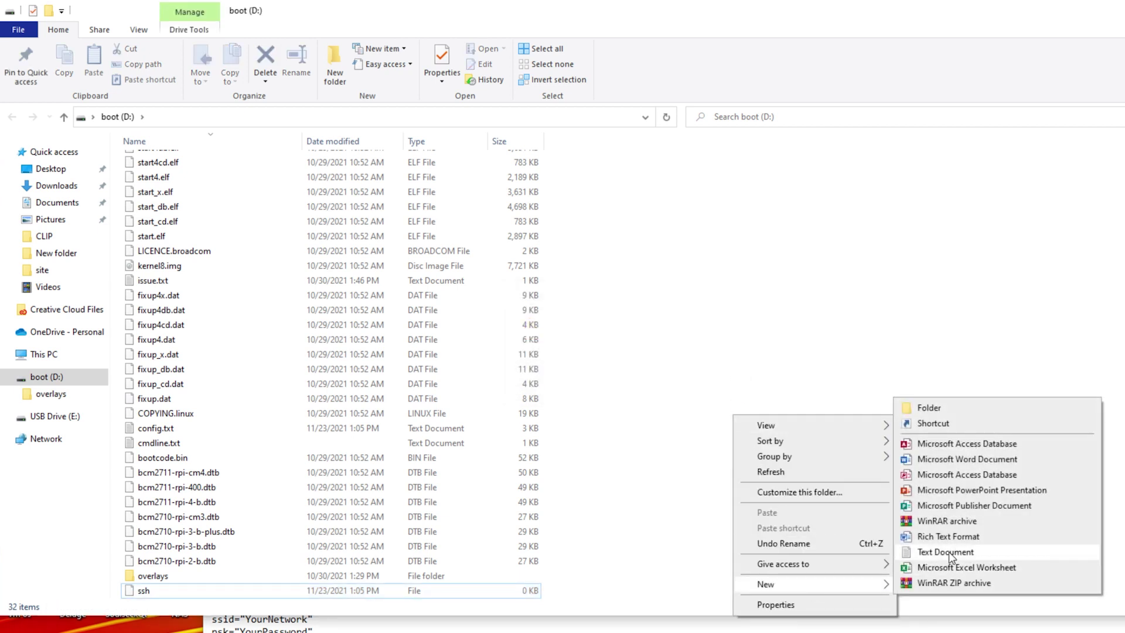
{"action": "left_click", "coordinate": [955, 556]}
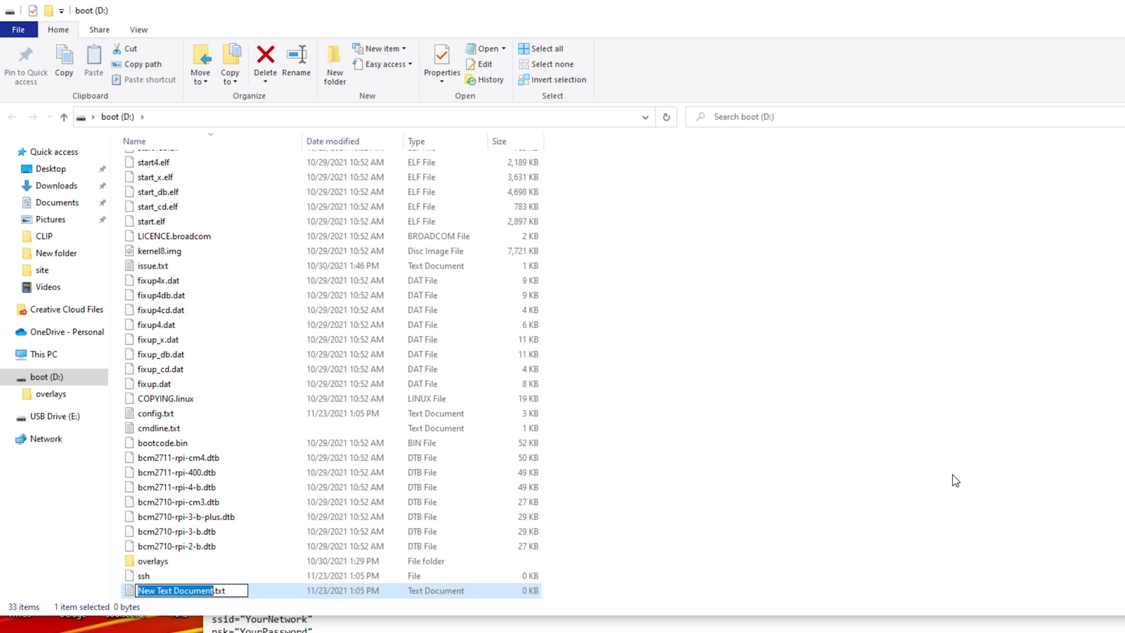
{"action": "type", "text": "wpa_supp"}
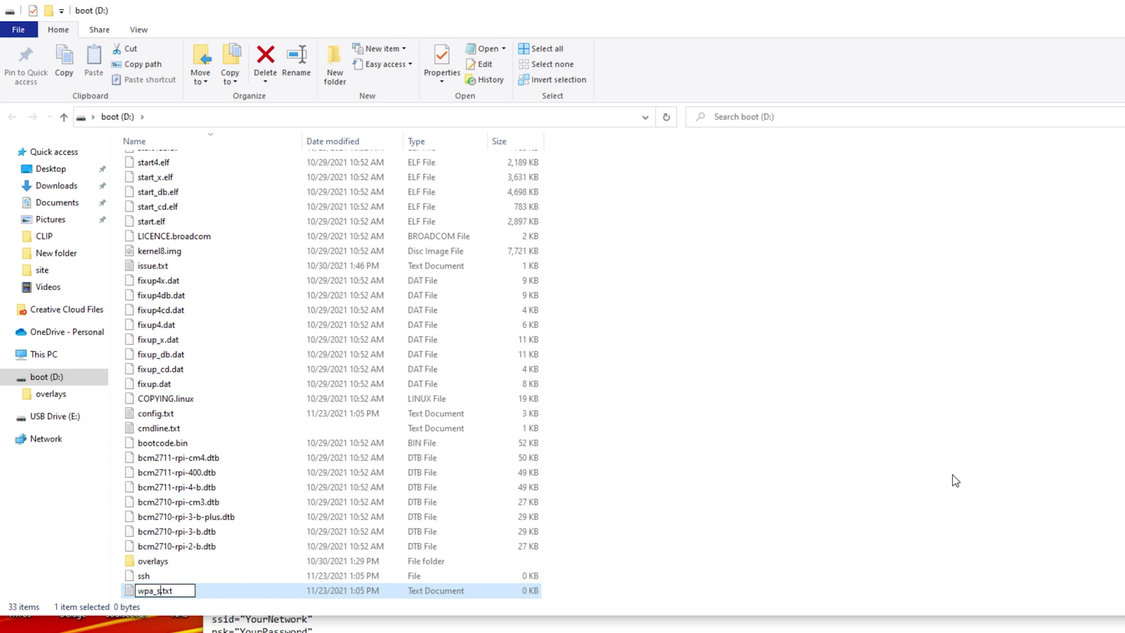
{"action": "type", "text": "licant"}
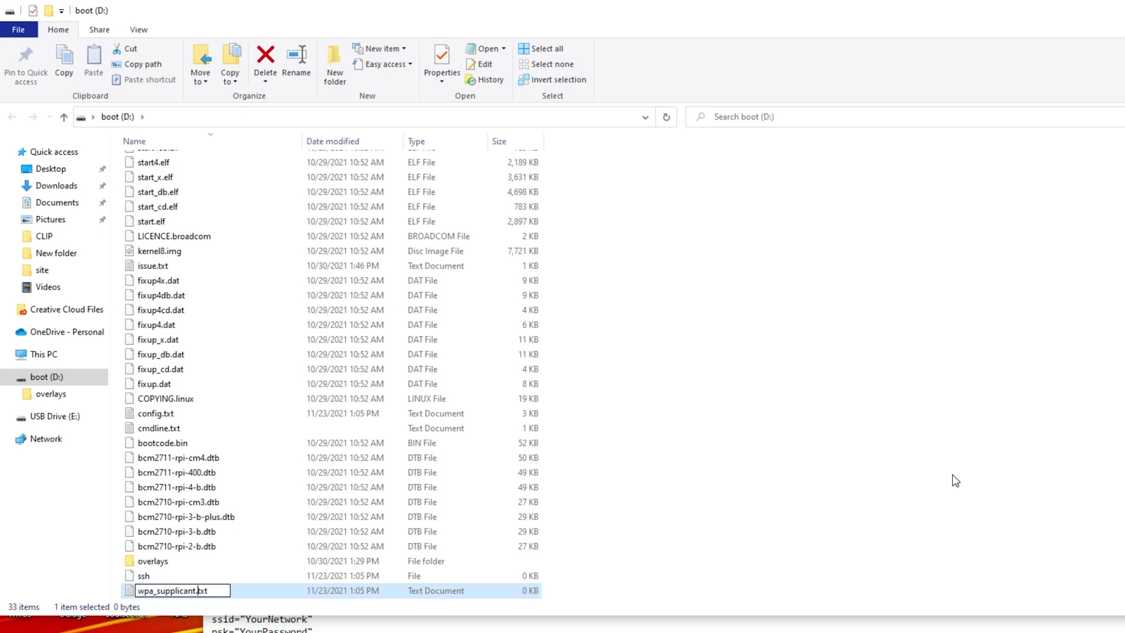
{"action": "key", "text": "End"}
{"action": "key", "text": "BackSpace"}
{"action": "key", "text": "BackSpace"}
{"action": "key", "text": "BackSpace"}
{"action": "type", "text": "conf"}
{"action": "key", "text": "Return"}
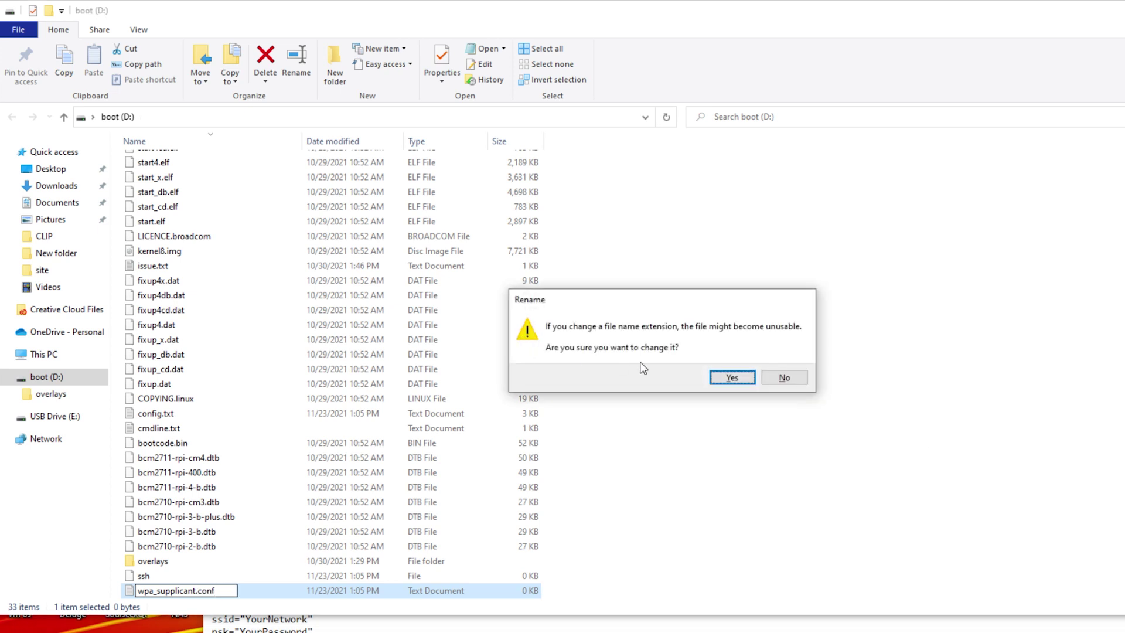
{"action": "left_click", "coordinate": [722, 380]}
Open wpa_supplicant.conf and copy the Wi-Fi configuration block from the pi nvme notes
{"action": "double_click", "coordinate": [268, 592]}
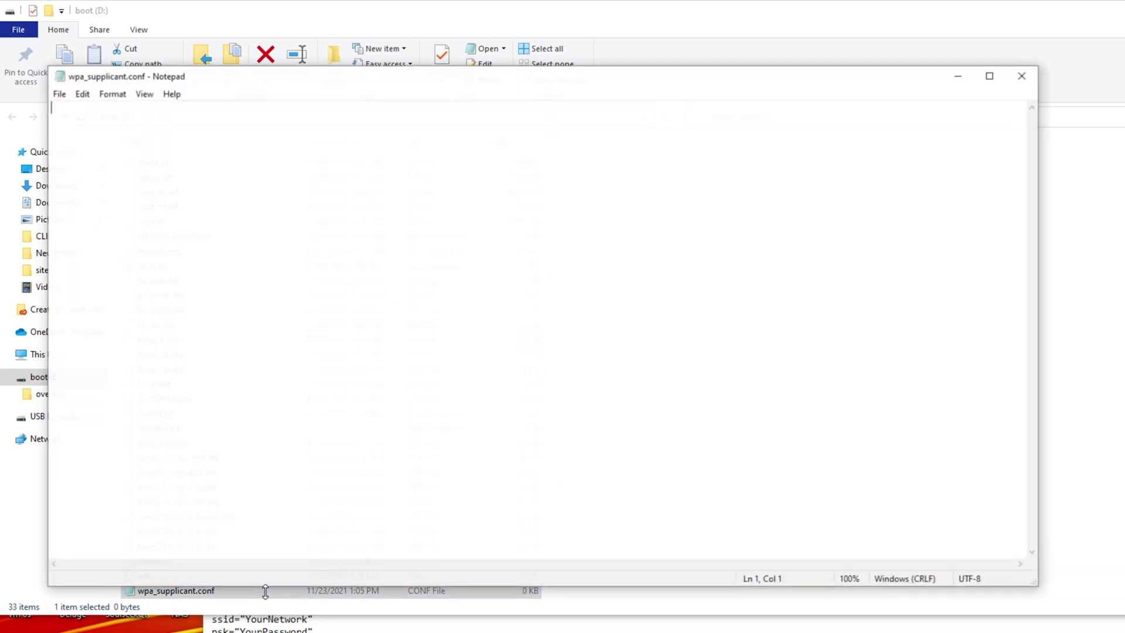
{"action": "left_click_drag", "start_coordinate": [315, 630], "coordinate": [194, 553]}
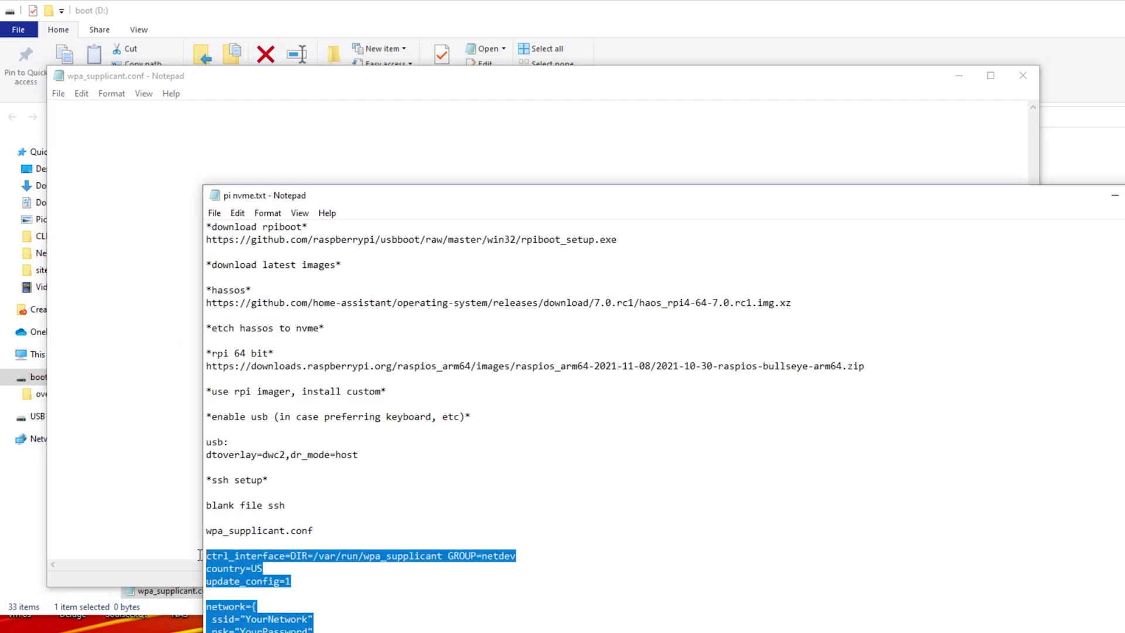
{"action": "right_click", "coordinate": [231, 582]}
{"action": "left_click", "coordinate": [316, 394]}
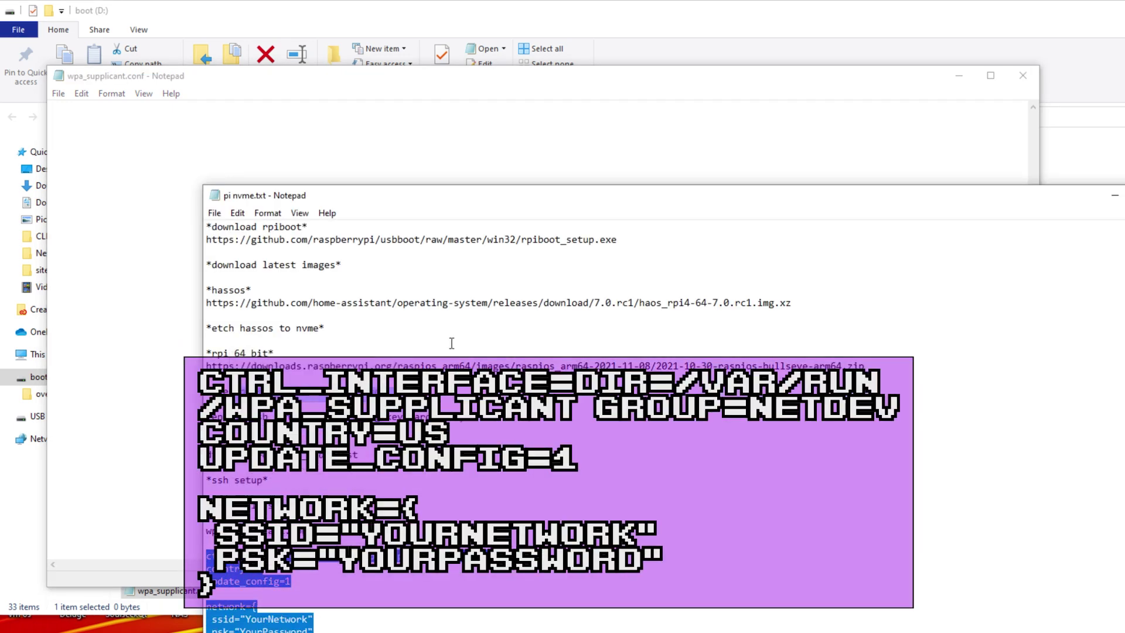
Paste the block into wpa_supplicant.conf and review its ssid and psk lines
{"action": "left_click", "coordinate": [1116, 195]}
{"action": "right_click", "coordinate": [723, 212]}
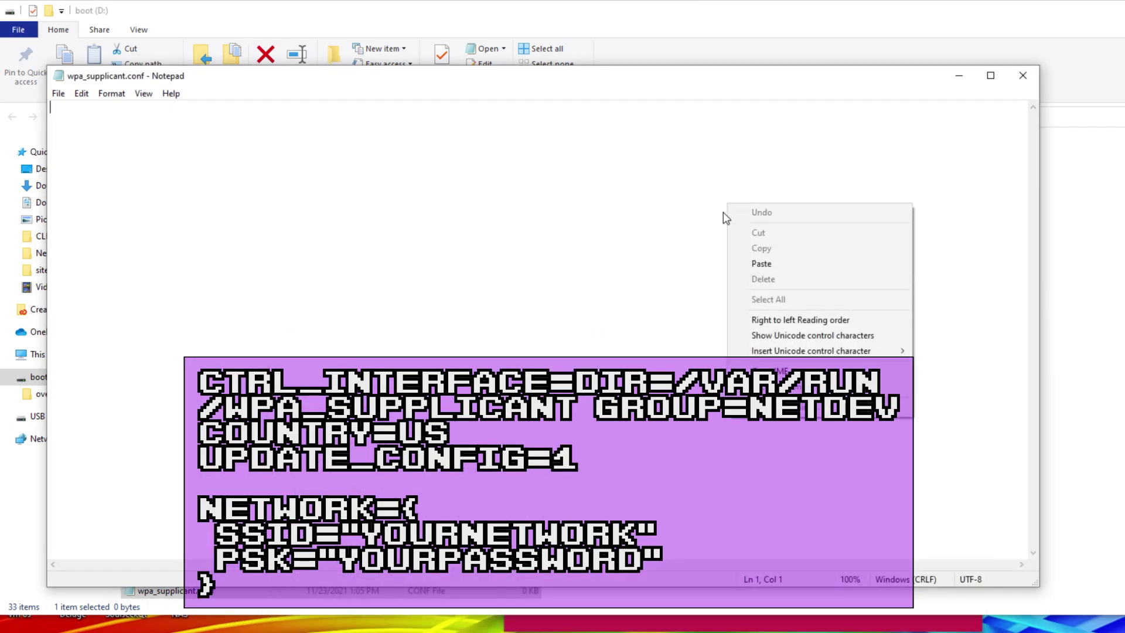
{"action": "left_click", "coordinate": [768, 265]}
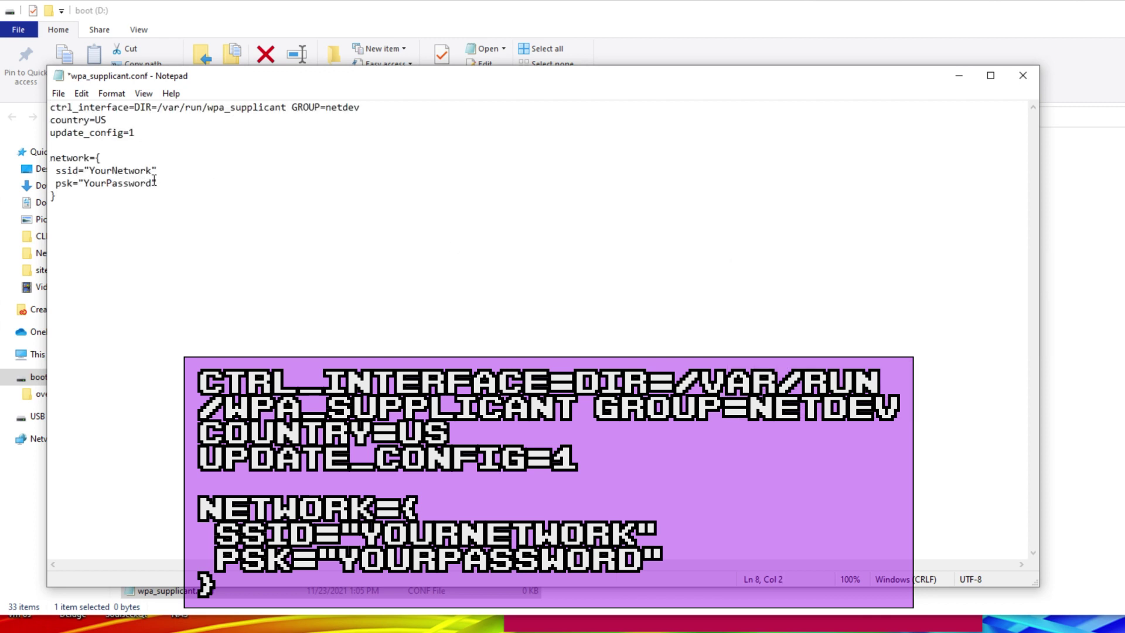
{"action": "left_click_drag", "start_coordinate": [151, 183], "coordinate": [51, 171]}
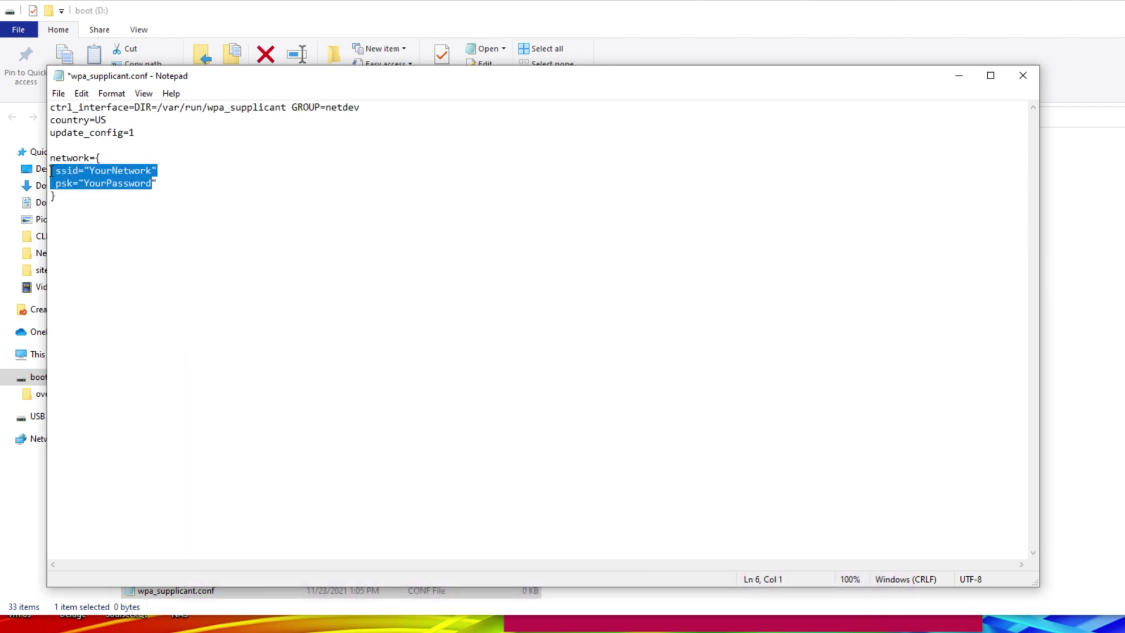
{"action": "left_click", "coordinate": [193, 184]}
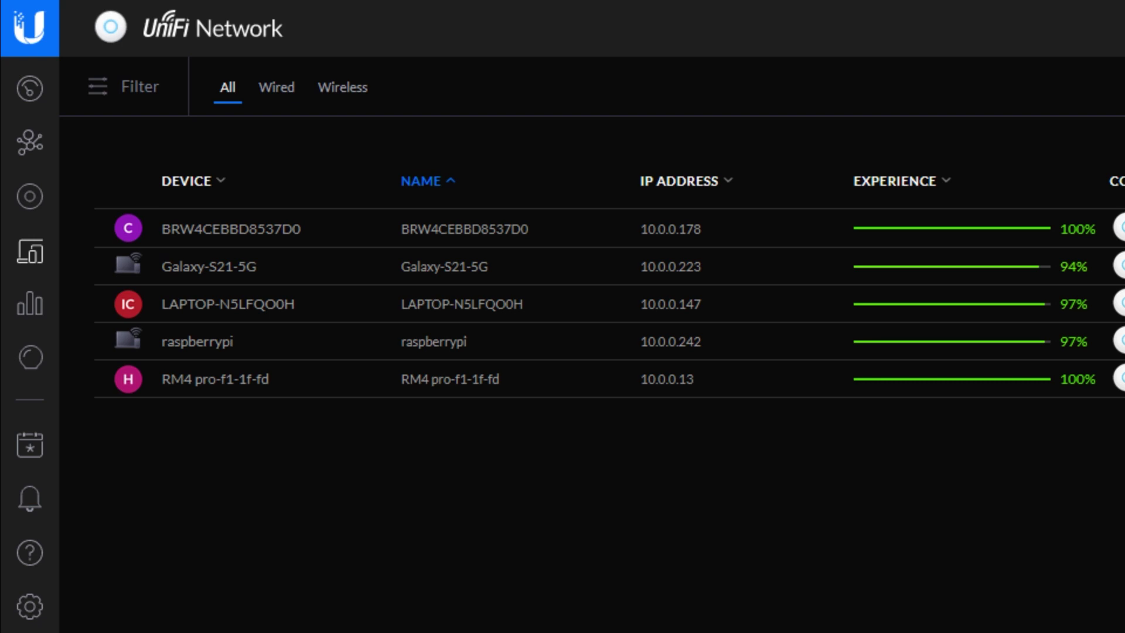
Launch PuTTY from the Windows search using 'putt'
{"action": "left_click", "coordinate": [360, 613]}
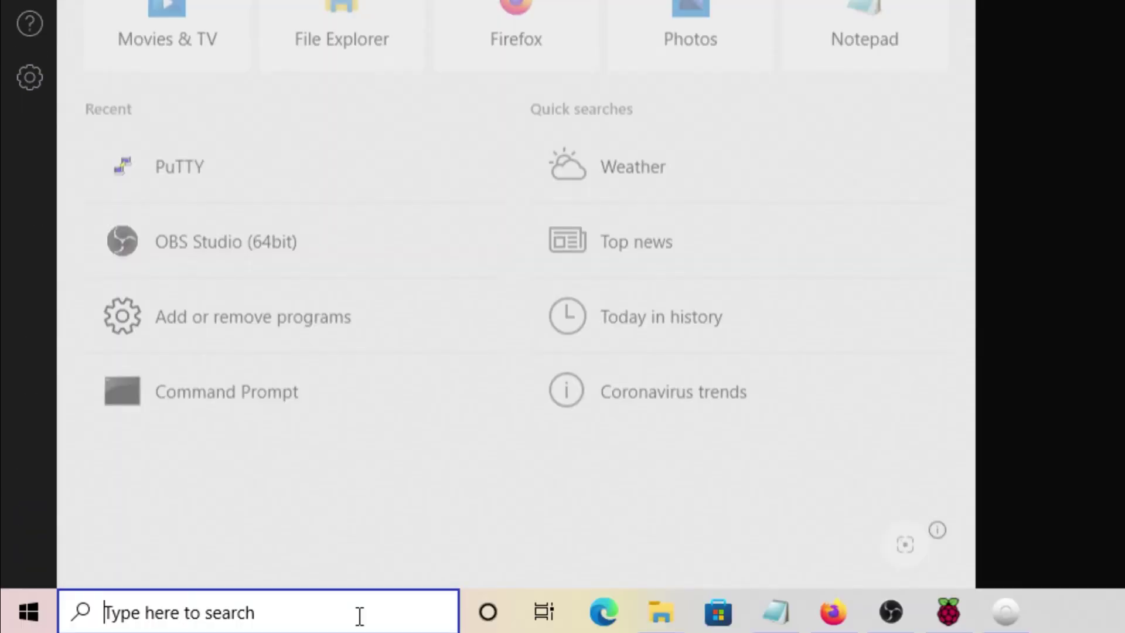
{"action": "type", "text": "putt"}
{"action": "key", "text": "Return"}
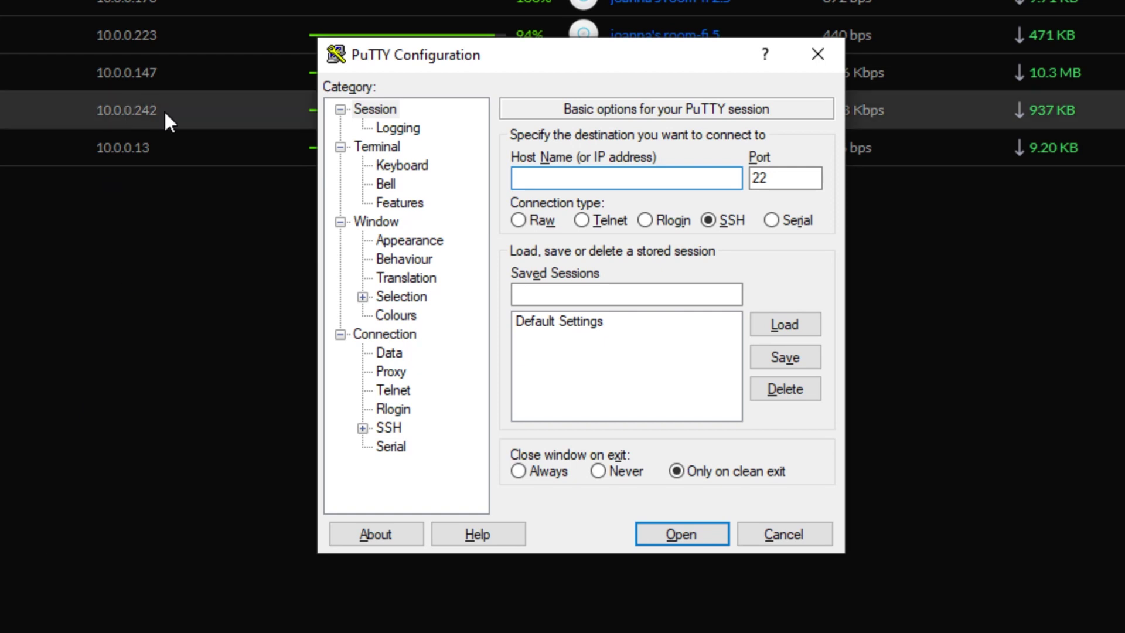
Copy 10.0.0.242 from the UniFi list into PuTTY's Host Name and open the SSH session
{"action": "left_click_drag", "start_coordinate": [159, 111], "coordinate": [103, 114]}
{"action": "right_click", "coordinate": [111, 114]}
{"action": "left_click", "coordinate": [196, 141]}
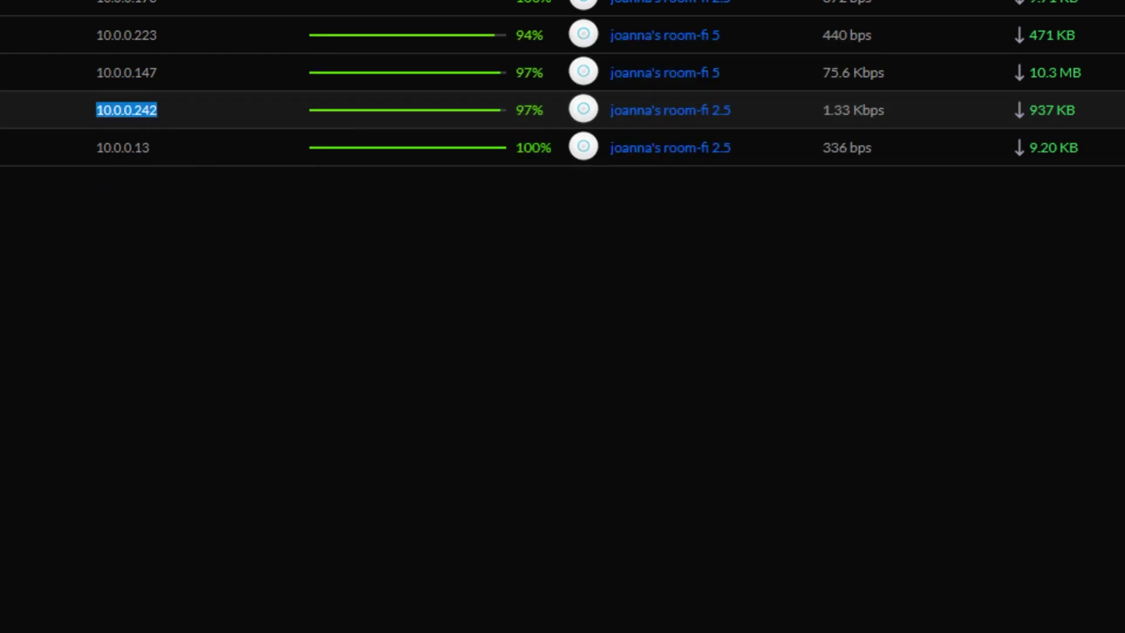
{"action": "key", "text": "alt+Tab"}
{"action": "right_click", "coordinate": [662, 177]}
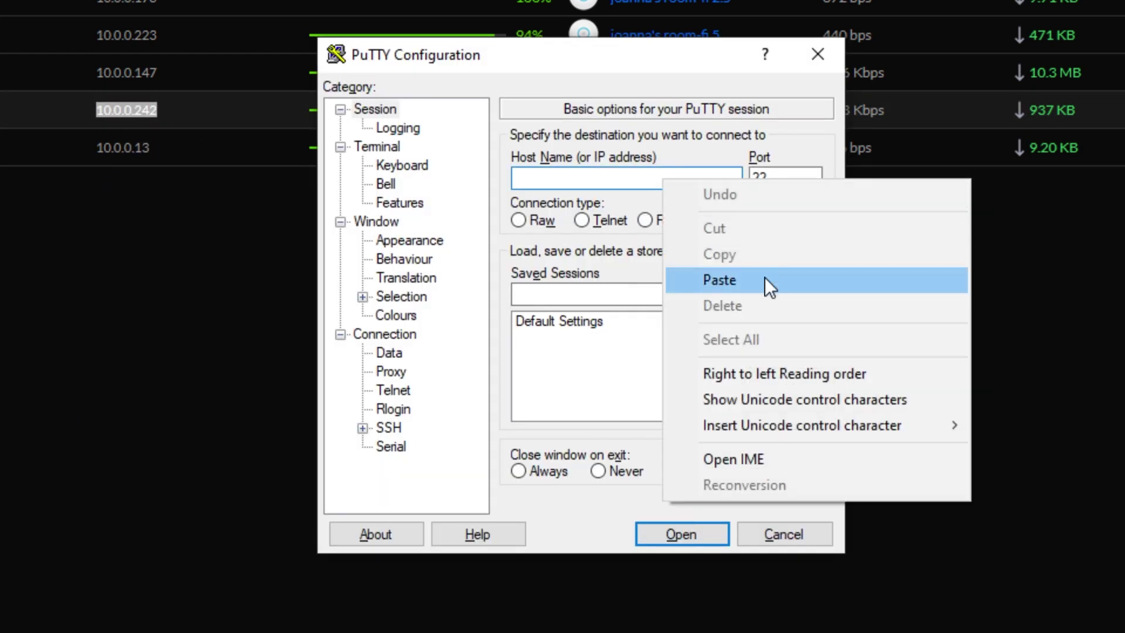
{"action": "left_click", "coordinate": [765, 276]}
{"action": "left_click", "coordinate": [715, 527]}
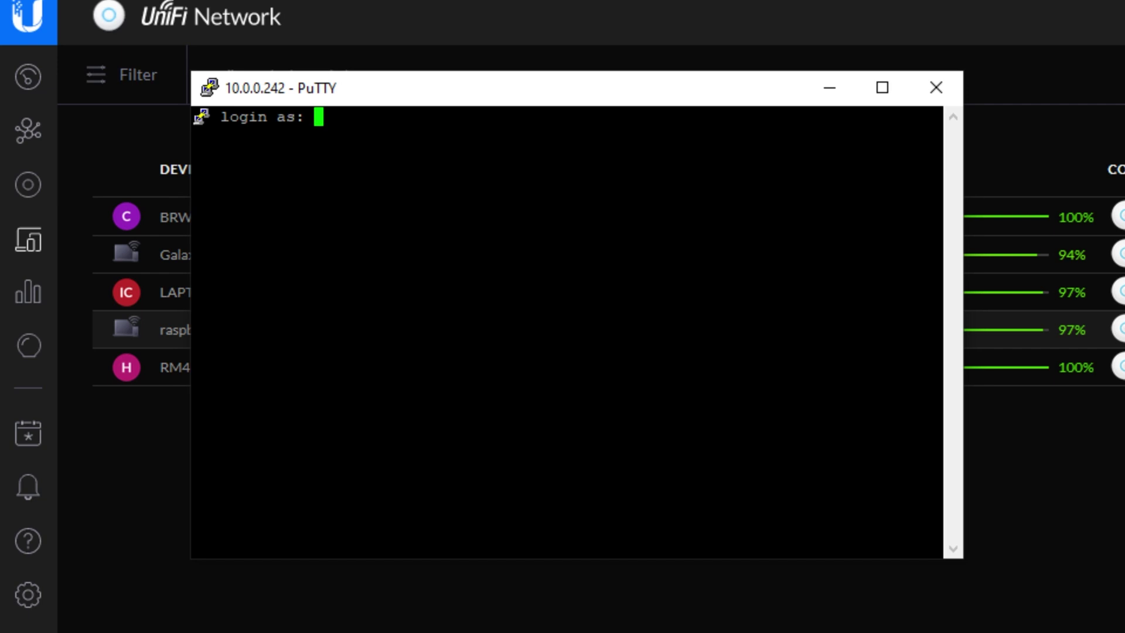
Log in to the Pi as user pi and run sudo apt-get update
{"action": "type", "text": "pi"}
{"action": "key", "text": "Return"}
{"action": "key", "text": "Return"}
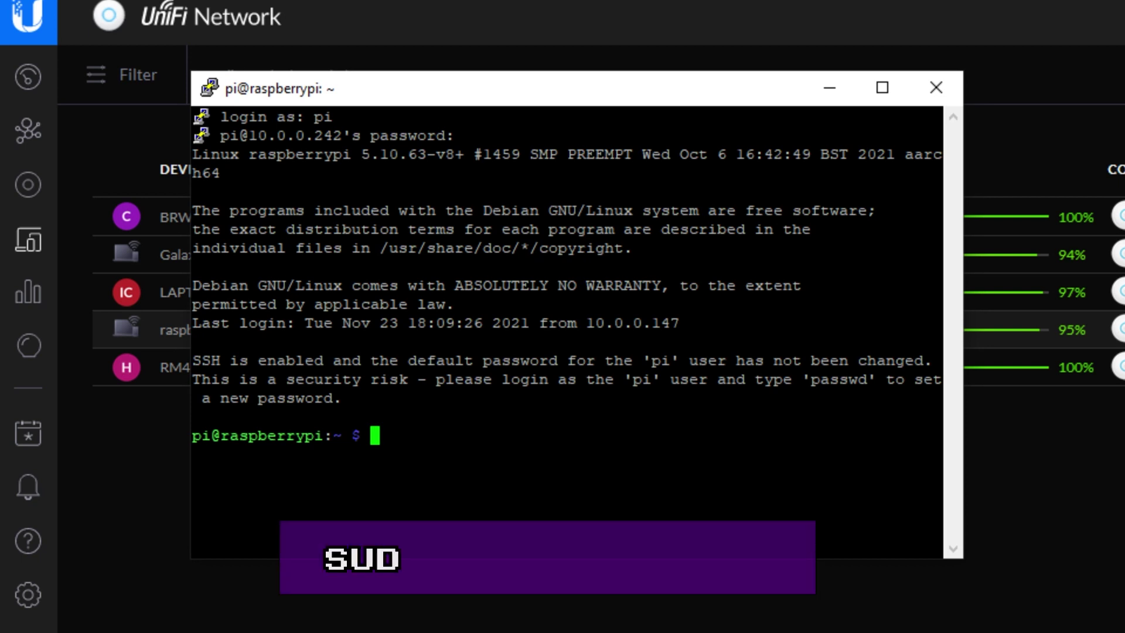
{"action": "type", "text": "sudo apt-get upd"}
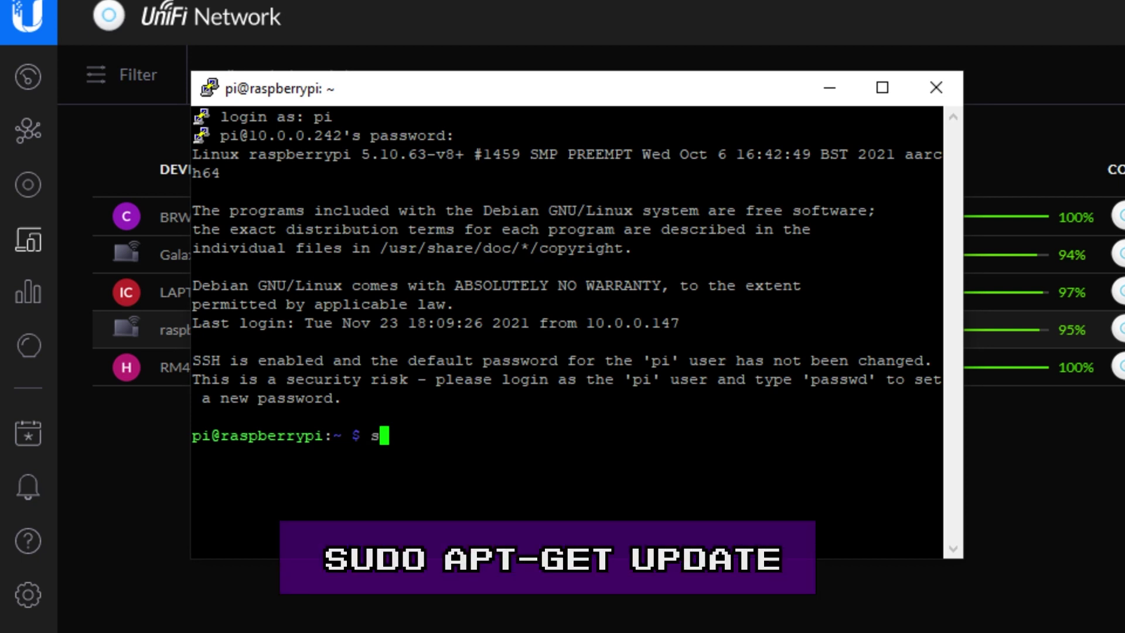
{"action": "type", "text": "ate"}
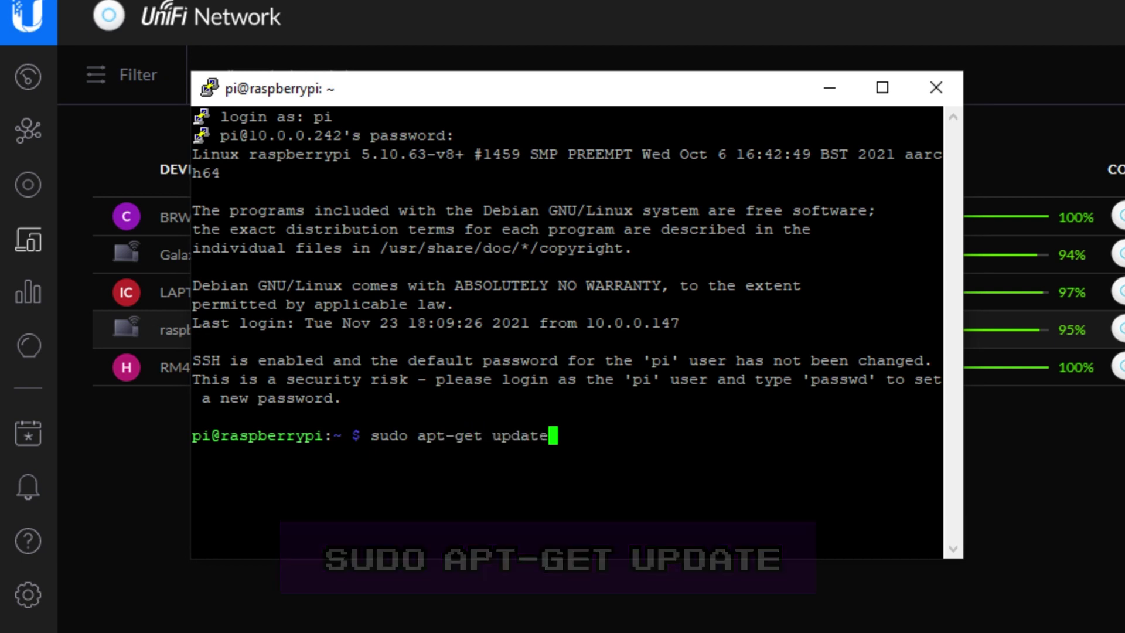
{"action": "key", "text": "Return"}
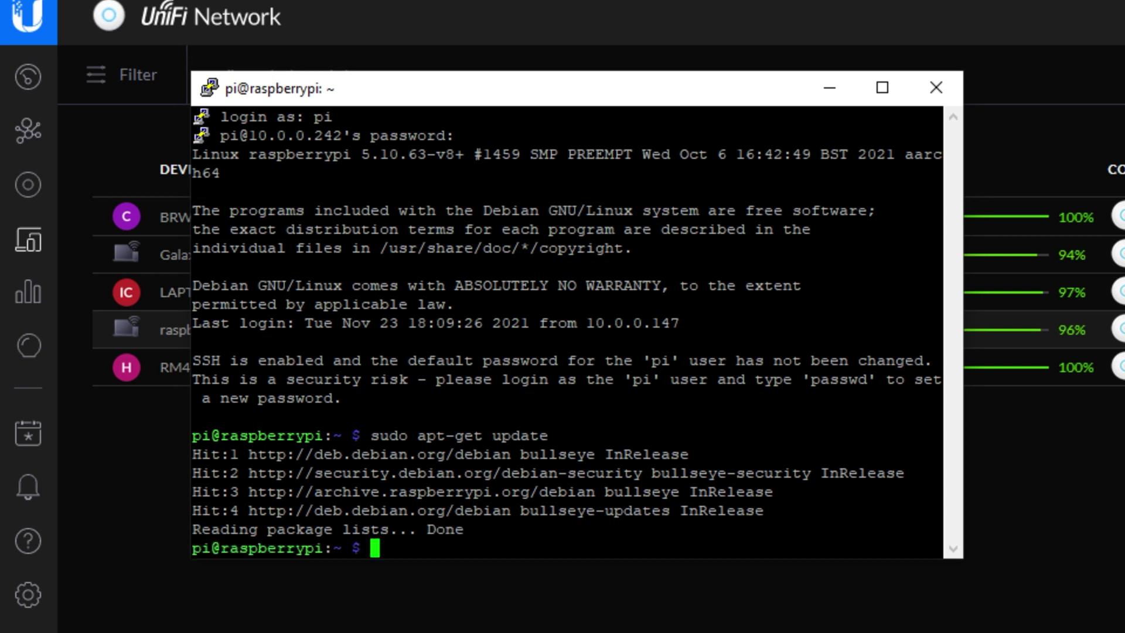
{"action": "key", "text": "alt+Tab"}
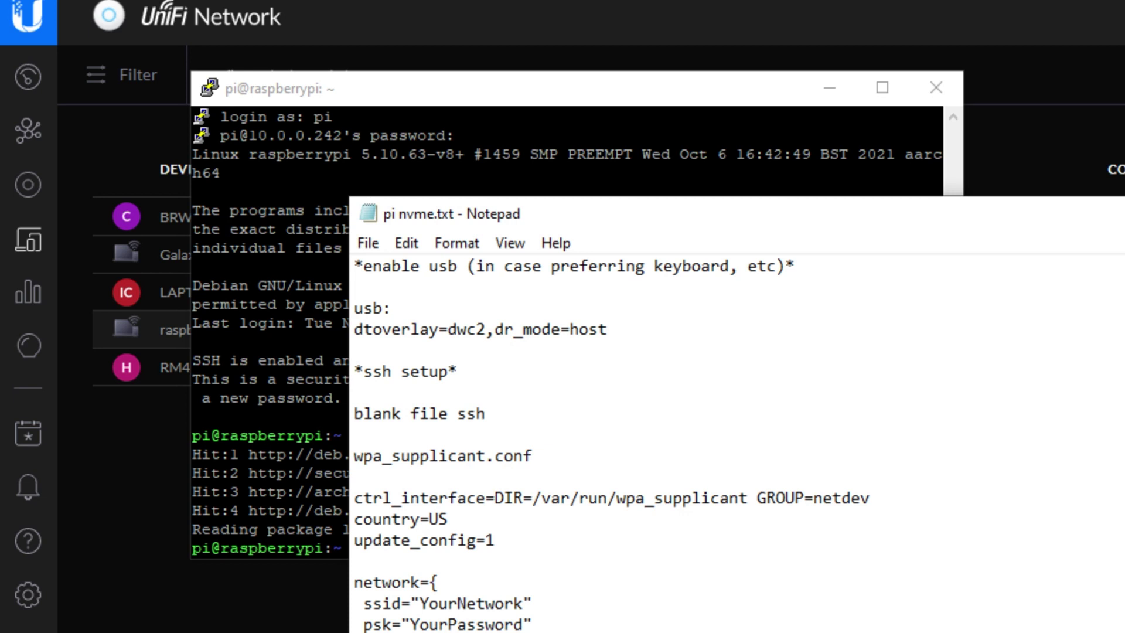
{"action": "left_click", "coordinate": [693, 97]}
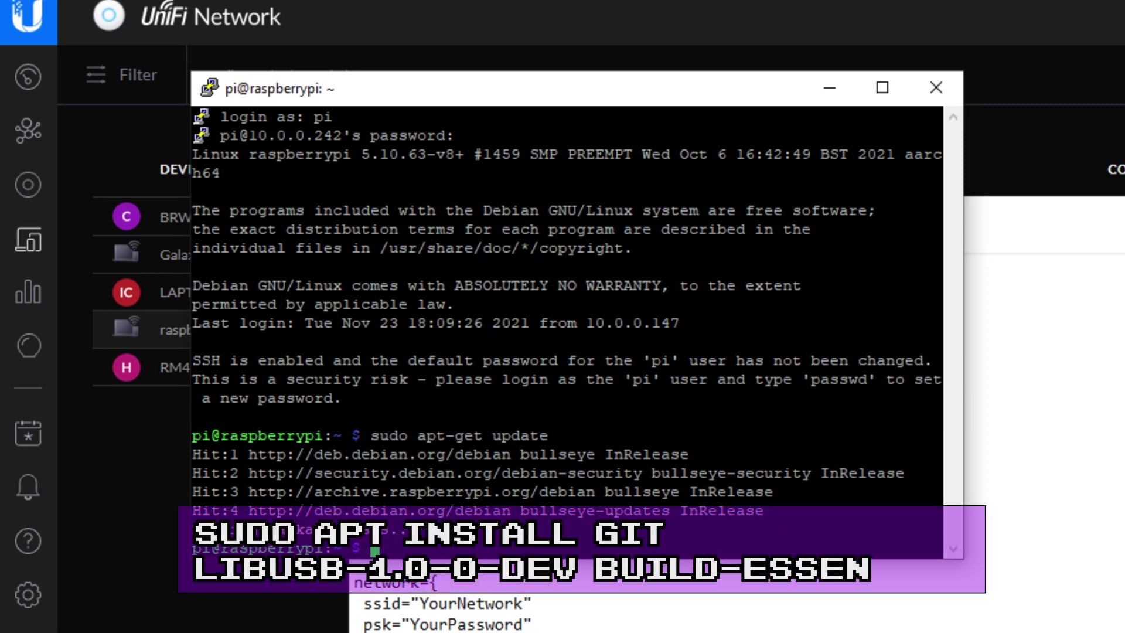
Install git, libusb-1.0-0-dev and build-essential with sudo apt install, answering y to confirm
{"action": "key", "text": "shift+Insert"}
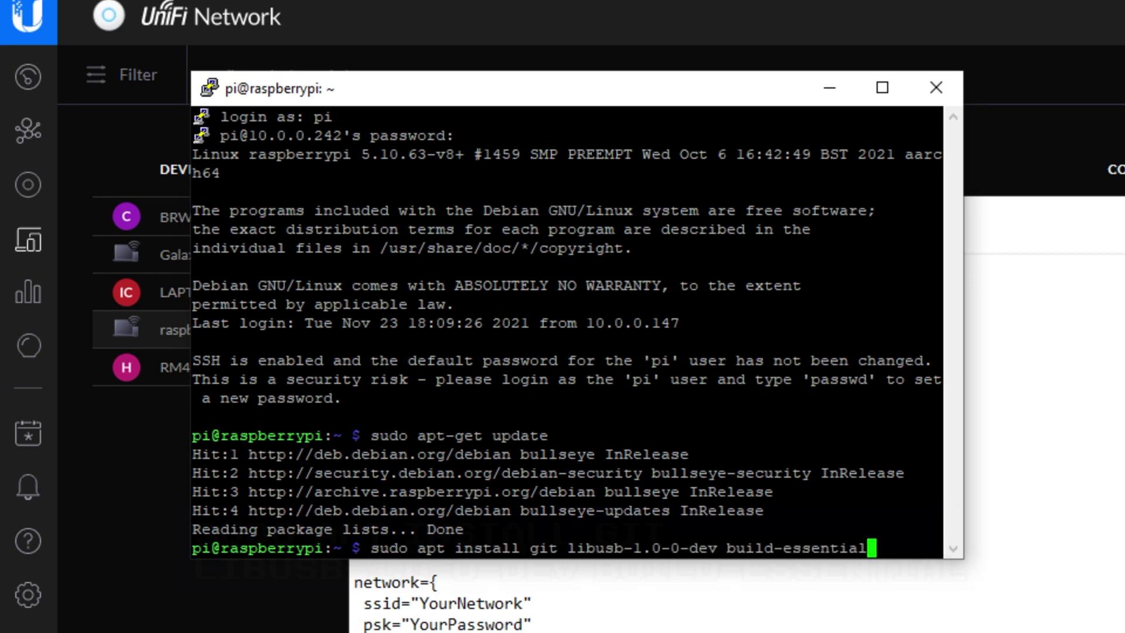
{"action": "key", "text": "Return"}
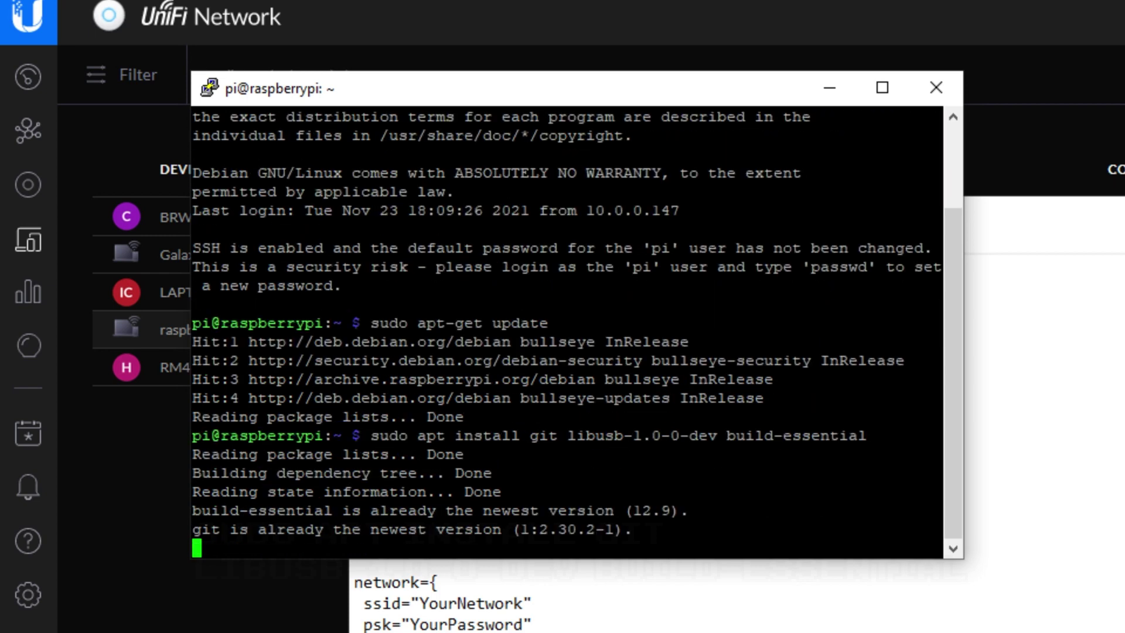
{"action": "type", "text": "y"}
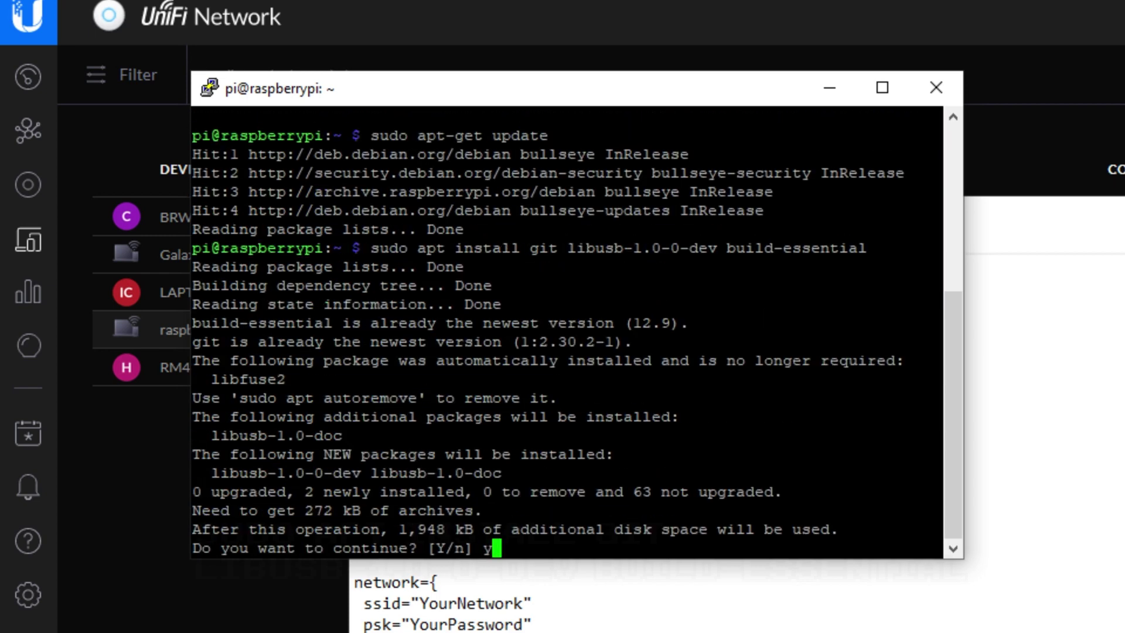
{"action": "key", "text": "Return"}
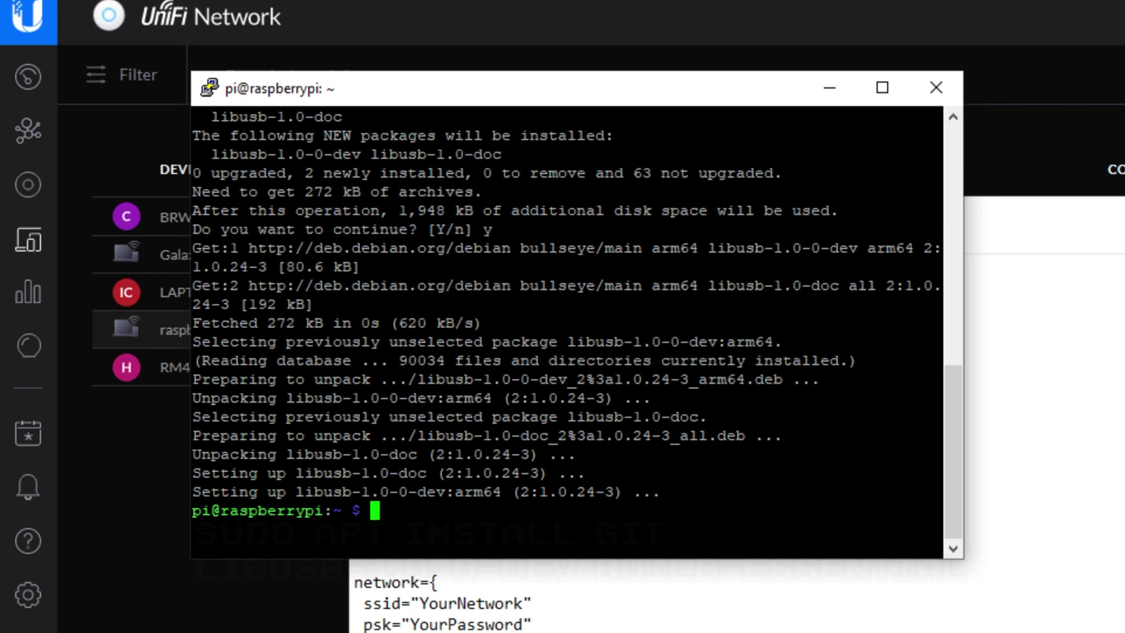
Copy the git clone command from the pi nvme.txt notes
{"action": "key", "text": "alt+Tab"}
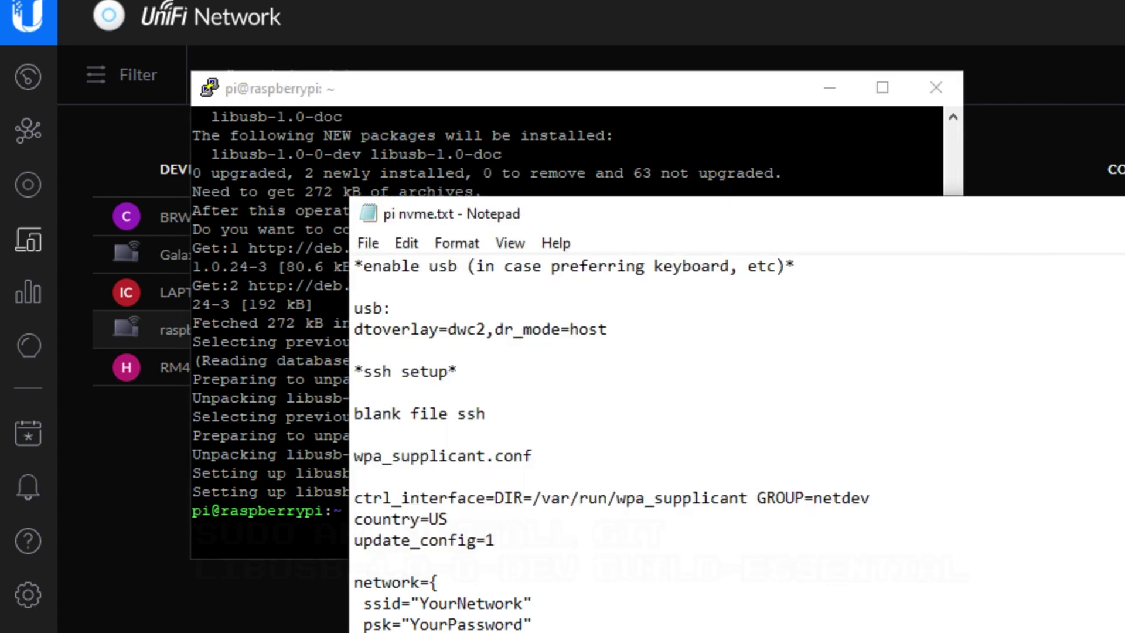
{"action": "right_click", "coordinate": [873, 408]}
{"action": "left_click", "coordinate": [999, 484]}
{"action": "key", "text": "alt+Tab"}
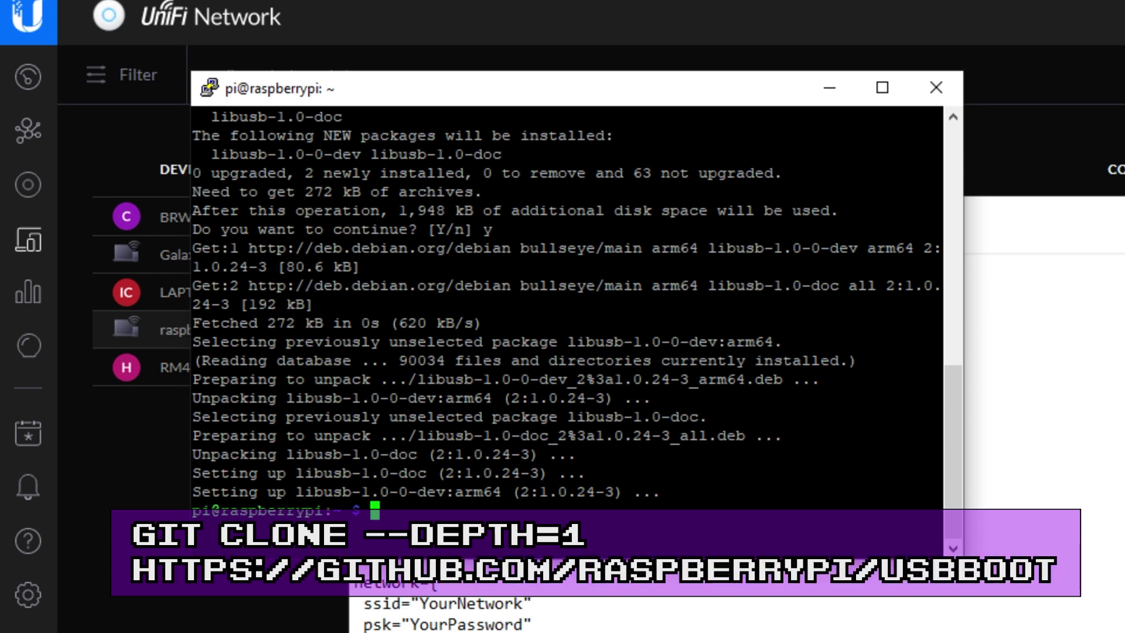
Clone the usbboot repository, enter the usbboot folder and compile it with make
{"action": "key", "text": "shift+Insert"}
{"action": "key", "text": "Return"}
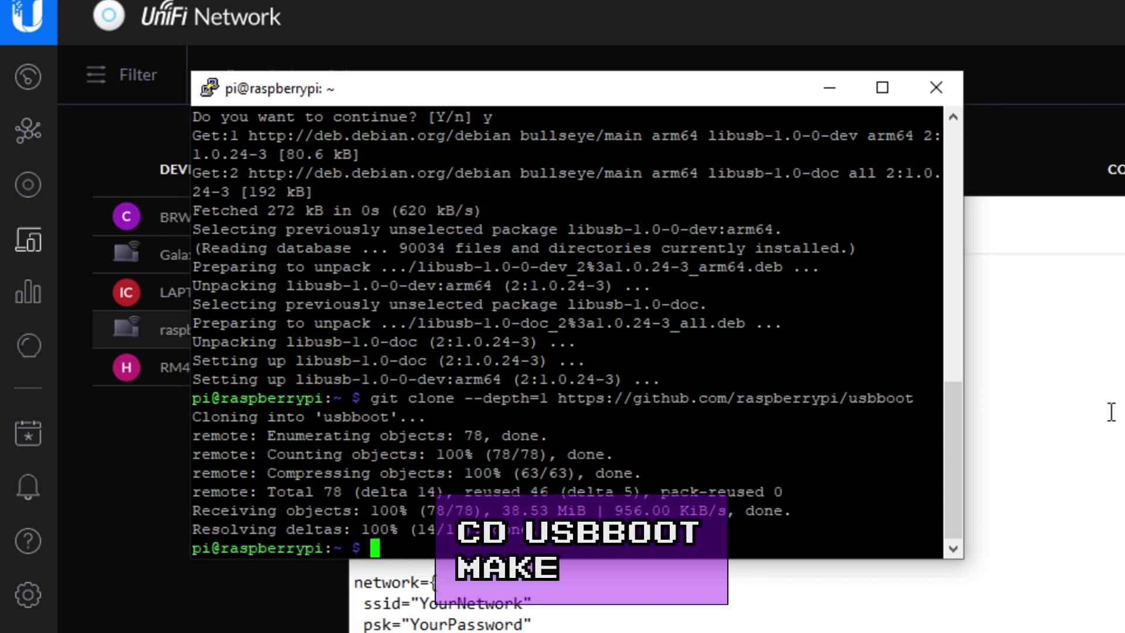
{"action": "type", "text": "cd "}
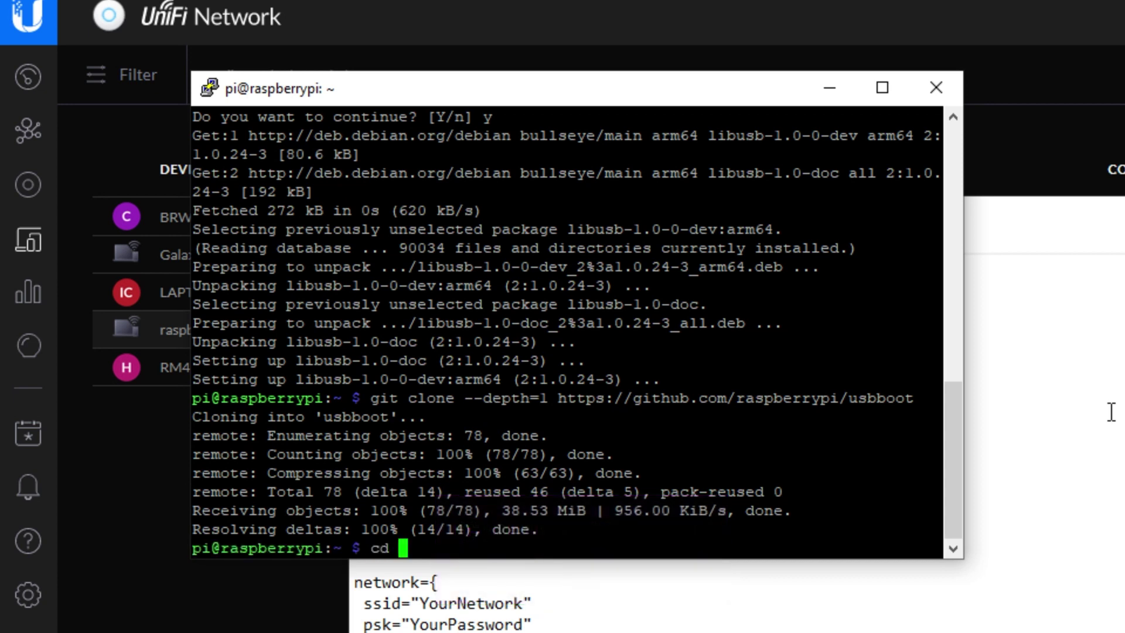
{"action": "type", "text": "usbboot"}
{"action": "key", "text": "Return"}
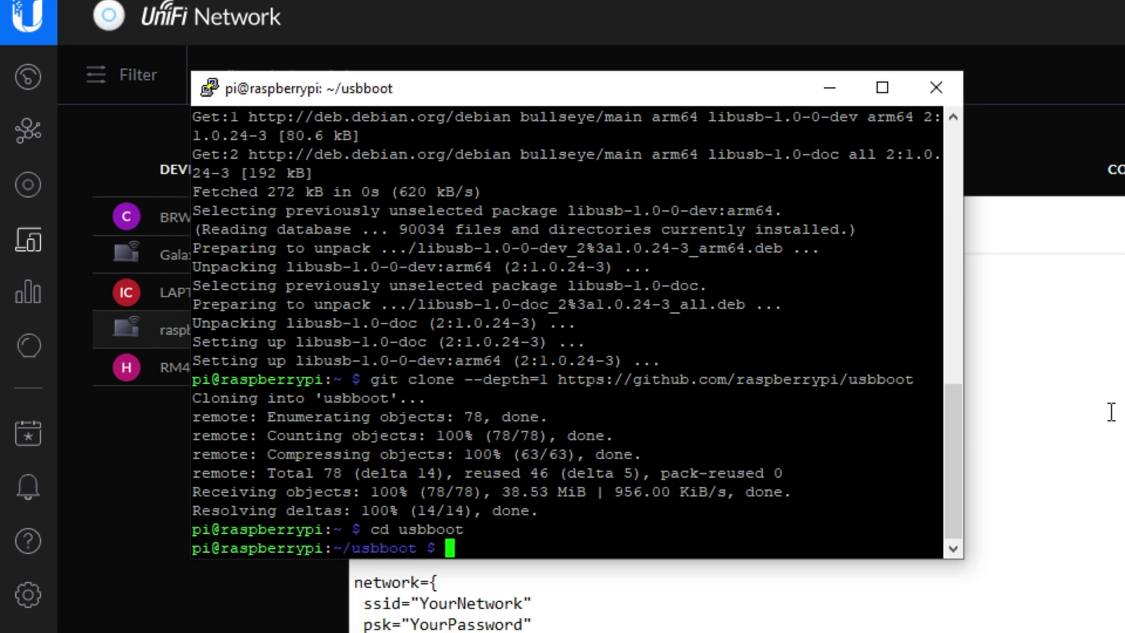
{"action": "type", "text": "make"}
{"action": "key", "text": "Return"}
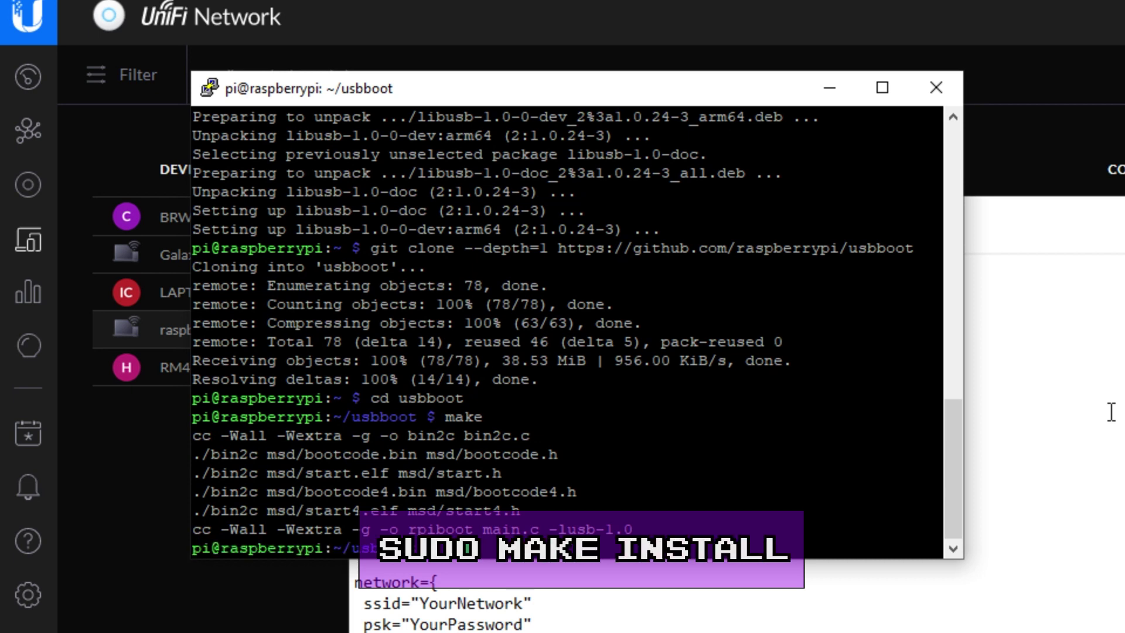
List the usbboot files and install rpiboot with sudo make install
{"action": "type", "text": "ls"}
{"action": "key", "text": "Return"}
{"action": "type", "text": "sudo a"}
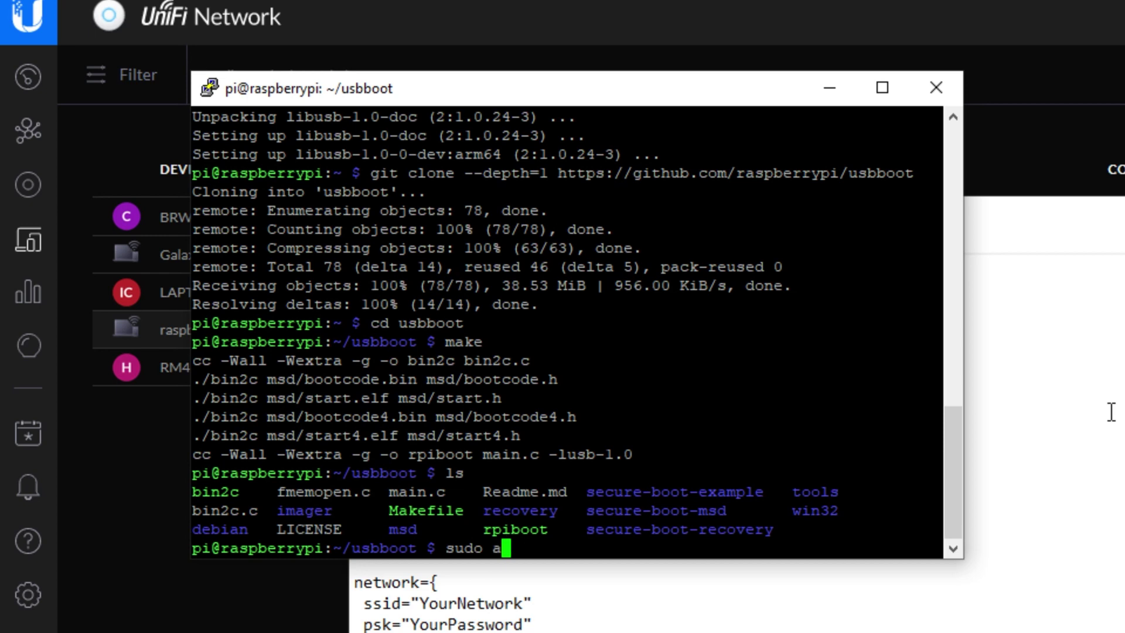
{"action": "key", "text": "BackSpace"}
{"action": "type", "text": "make install"}
{"action": "key", "text": "Return"}
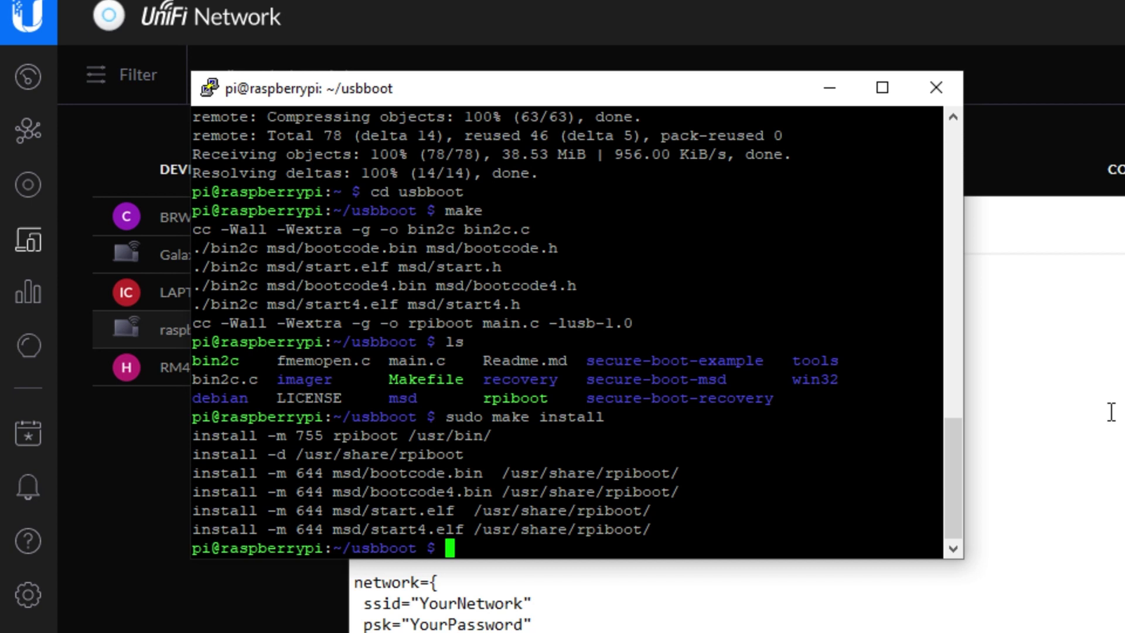
Bring the pi nvme.txt notes in front of the PuTTY terminal, scrolling through the commands
{"action": "left_click", "coordinate": [1111, 412]}
{"action": "scroll", "coordinate": [554, 588], "scroll_direction": "down", "scroll_amount": 2}
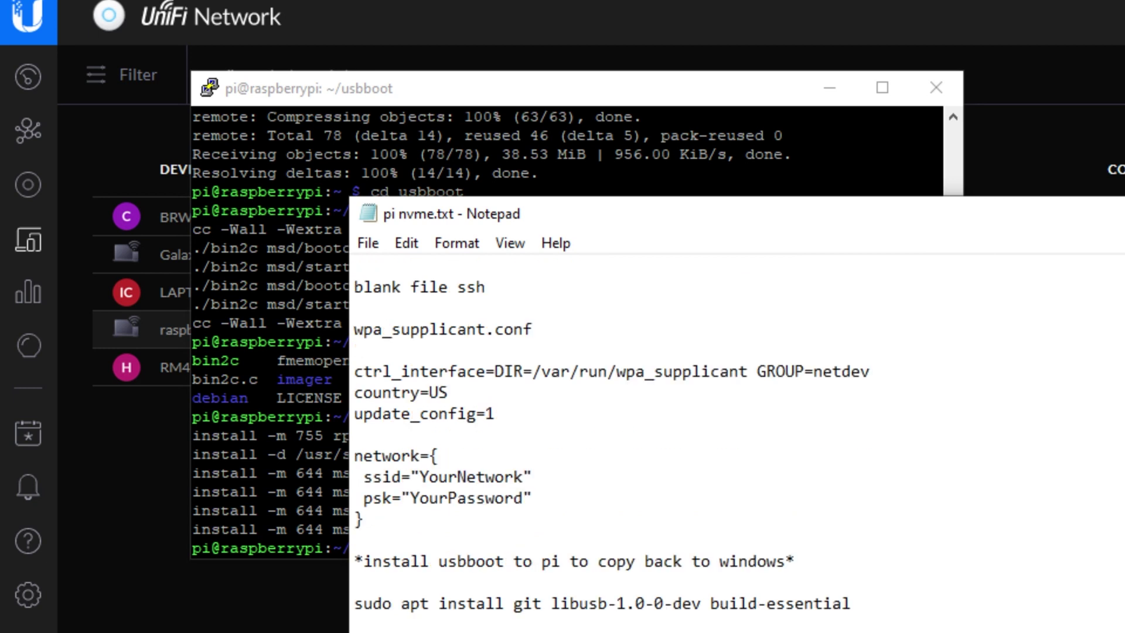
{"action": "left_click", "coordinate": [305, 548]}
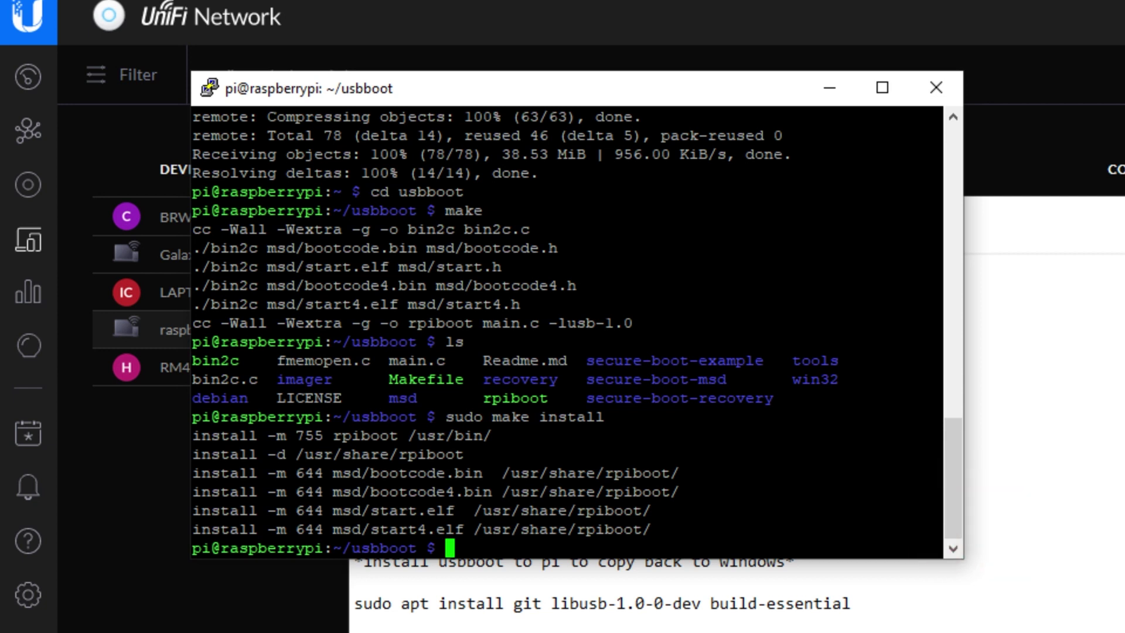
{"action": "key", "text": "alt+Tab"}
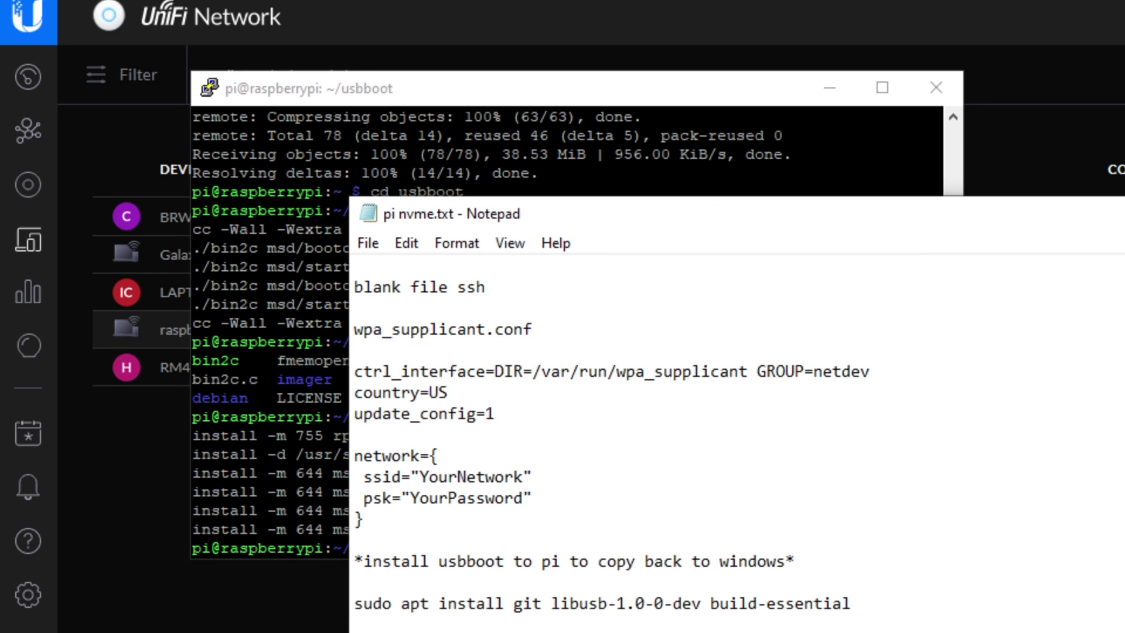
{"action": "left_click", "coordinate": [719, 92]}
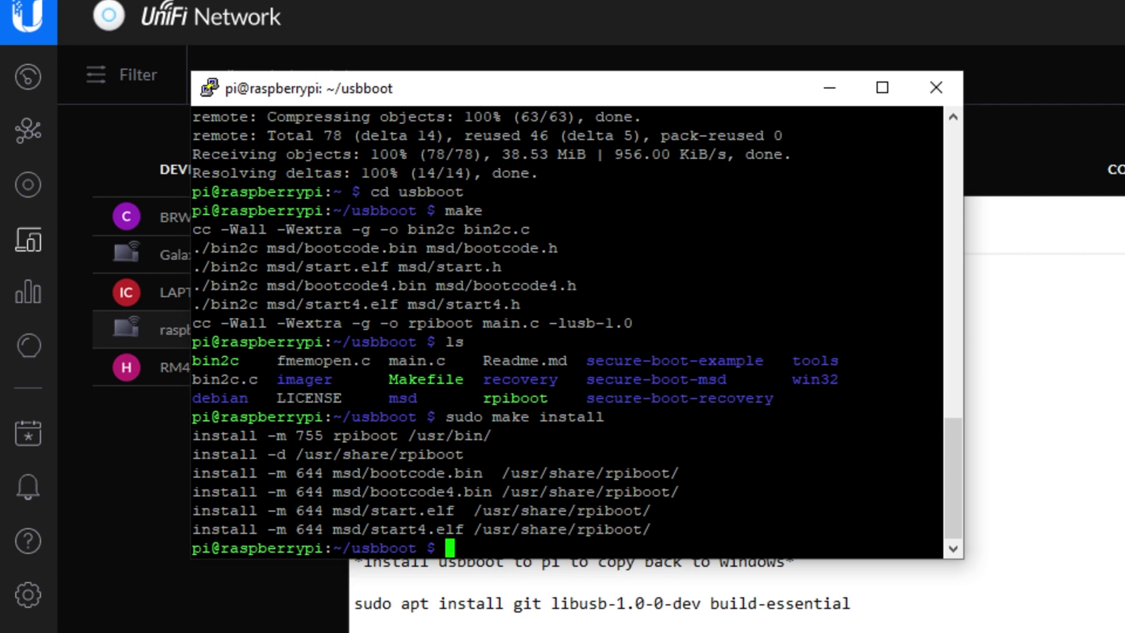
{"action": "left_click", "coordinate": [774, 584]}
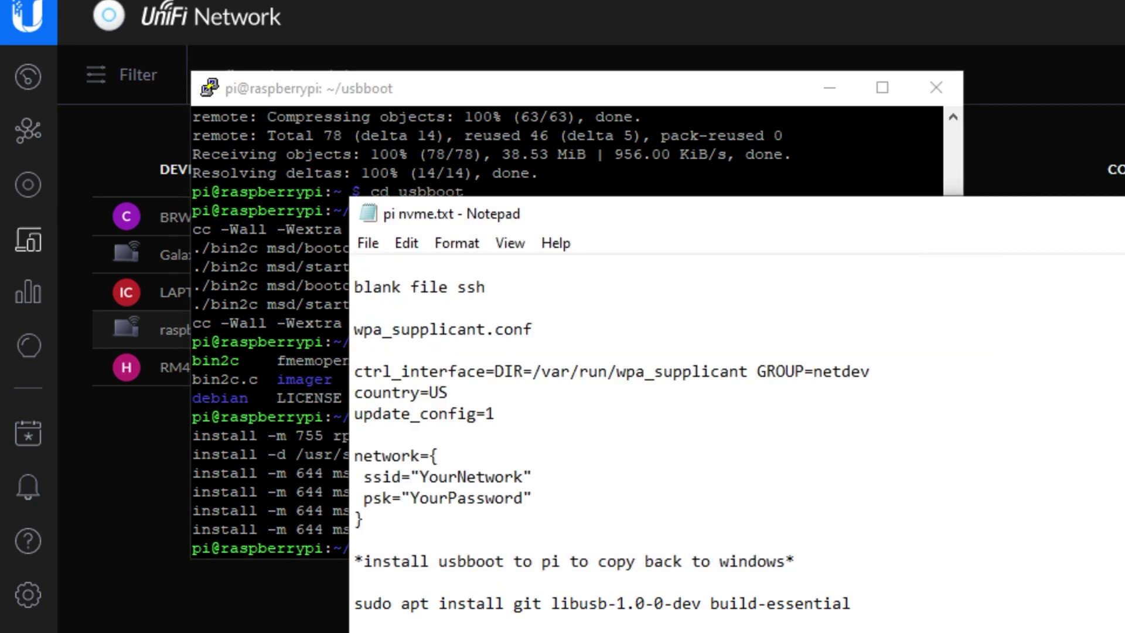
Move into the recovery folder with cd ~/usbboot/recovery copied from the notes
{"action": "right_click", "coordinate": [356, 476]}
{"action": "left_click", "coordinate": [479, 552]}
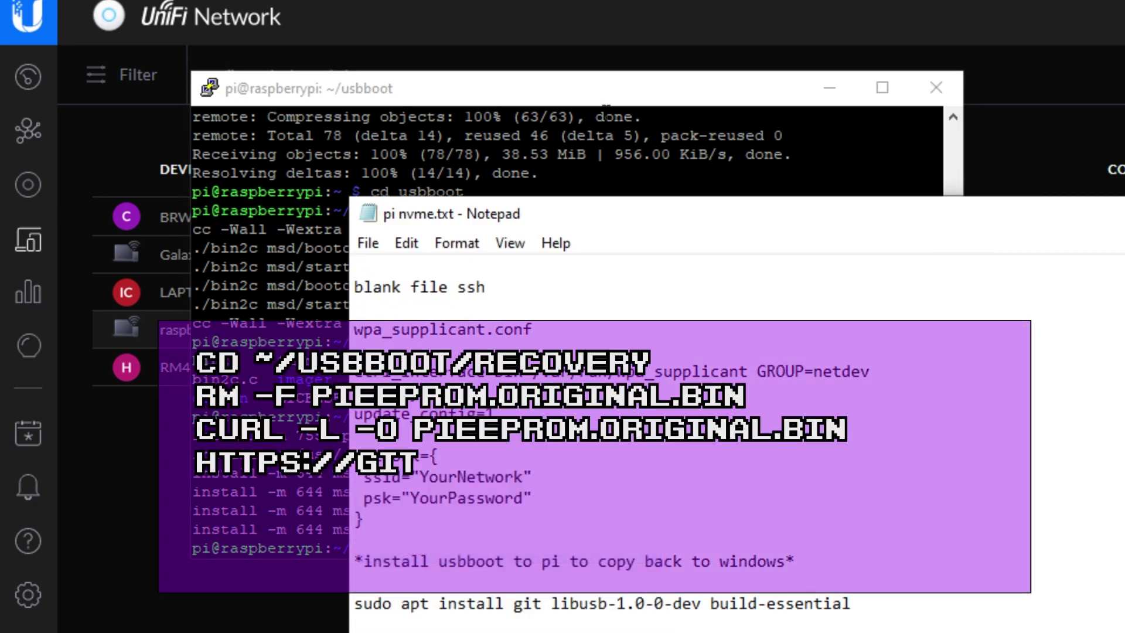
{"action": "left_click", "coordinate": [617, 92]}
{"action": "right_click", "coordinate": [592, 554]}
{"action": "key", "text": "Return"}
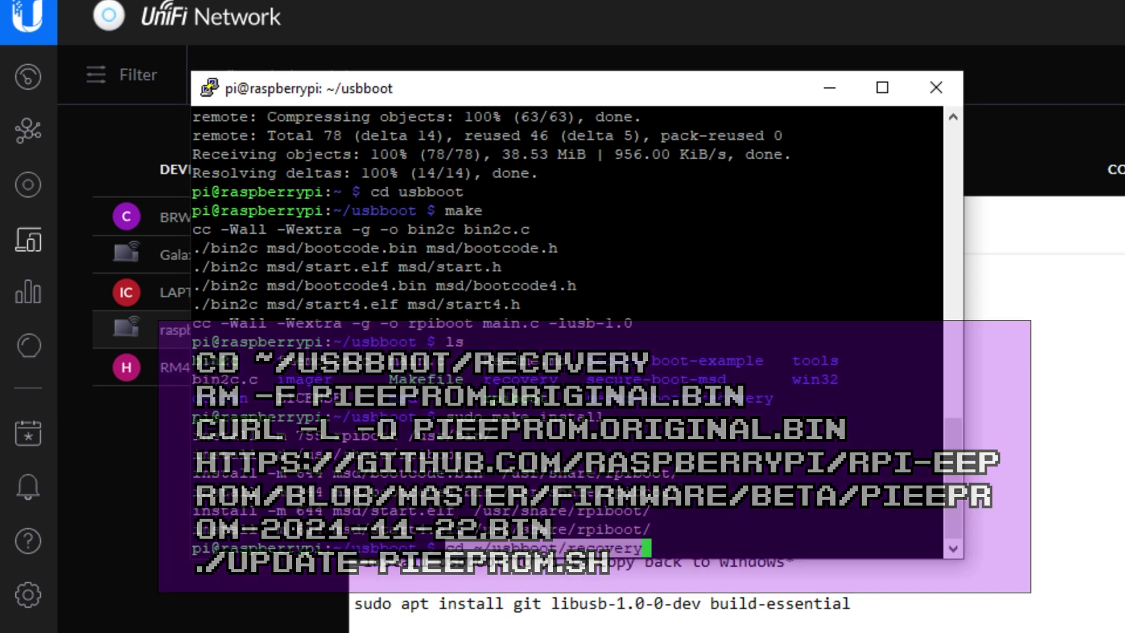
Delete the old firmware with rm -f pieeprom.original.bin
{"action": "key", "text": "alt+Tab"}
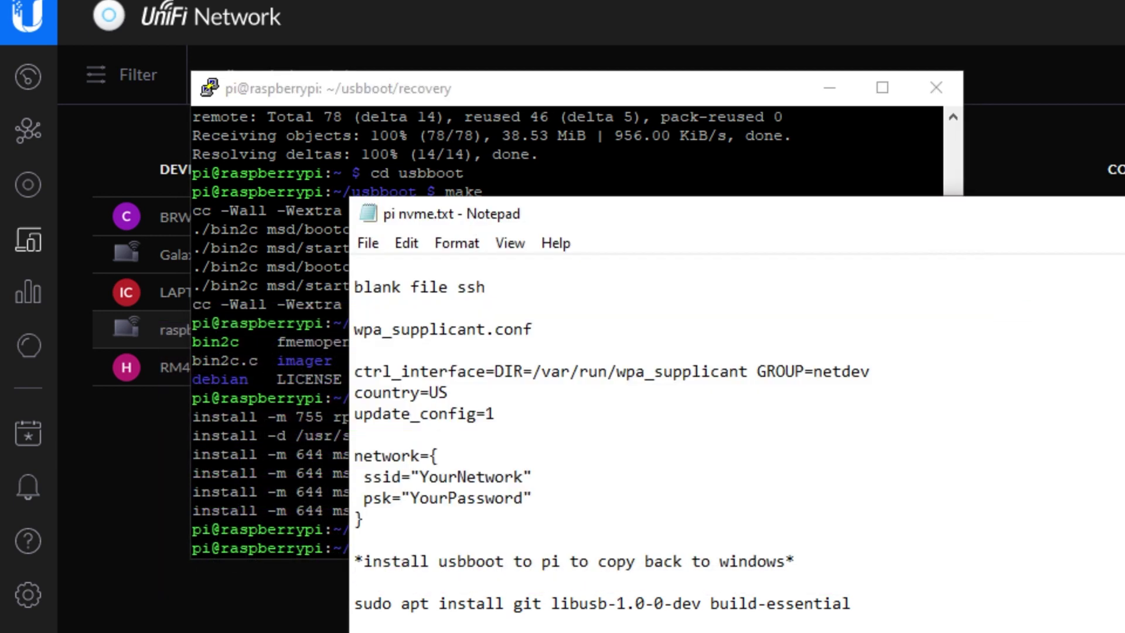
{"action": "right_click", "coordinate": [383, 499]}
{"action": "left_click", "coordinate": [487, 593]}
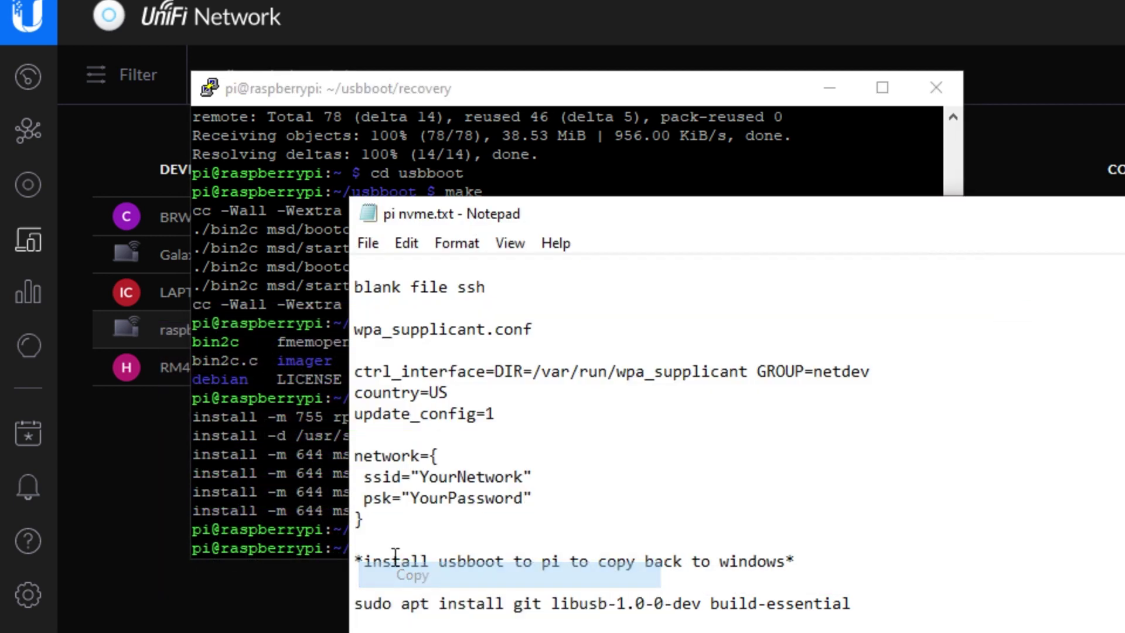
{"action": "left_click", "coordinate": [516, 97]}
{"action": "right_click", "coordinate": [592, 554]}
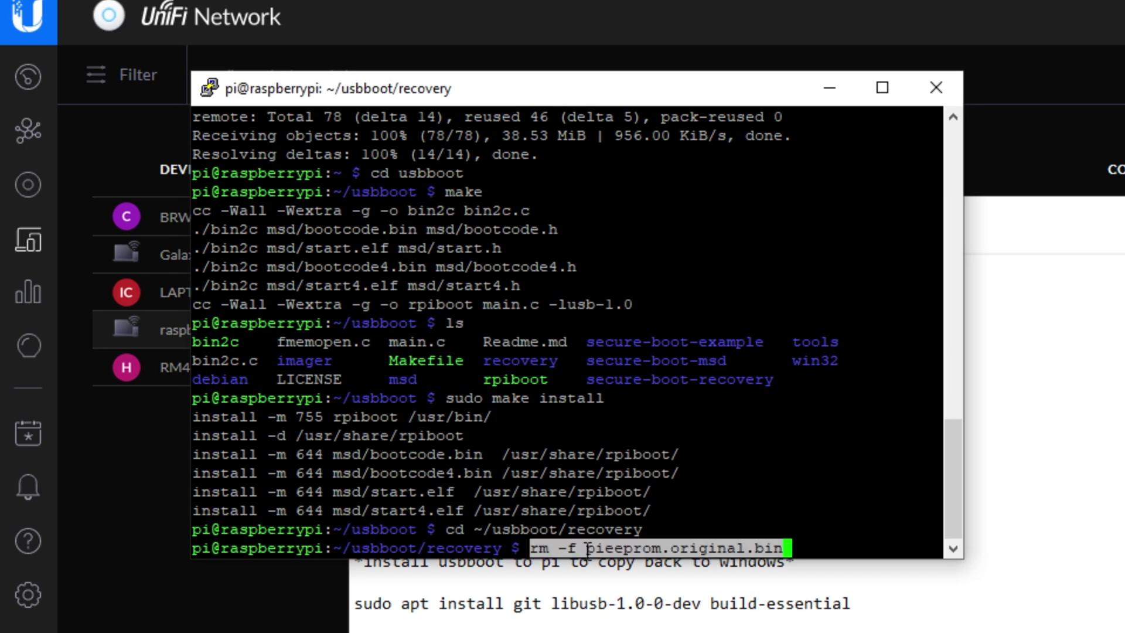
{"action": "key", "text": "Return"}
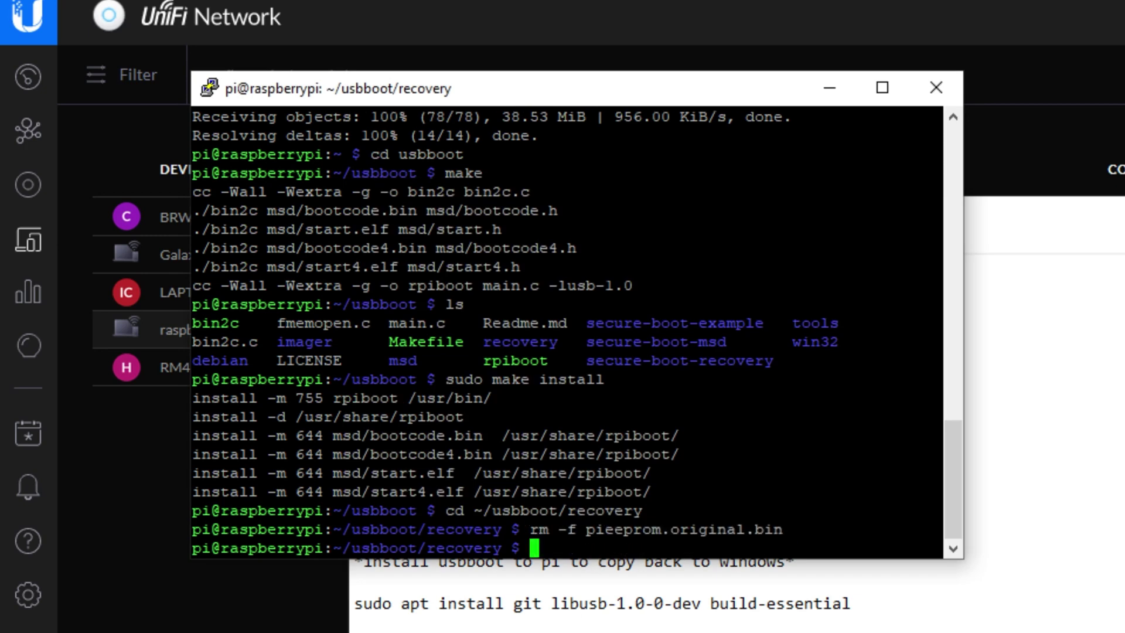
Download the 2021-11-22 beta firmware as pieeprom.original.bin with the curl command
{"action": "key", "text": "alt+Tab"}
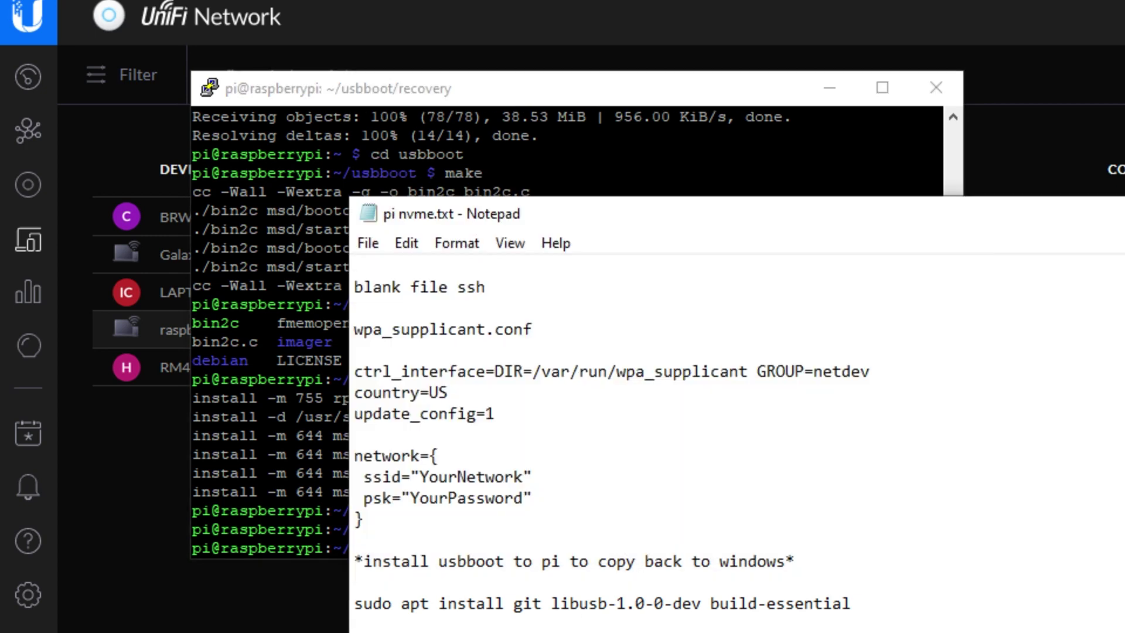
{"action": "left_click", "coordinate": [535, 82]}
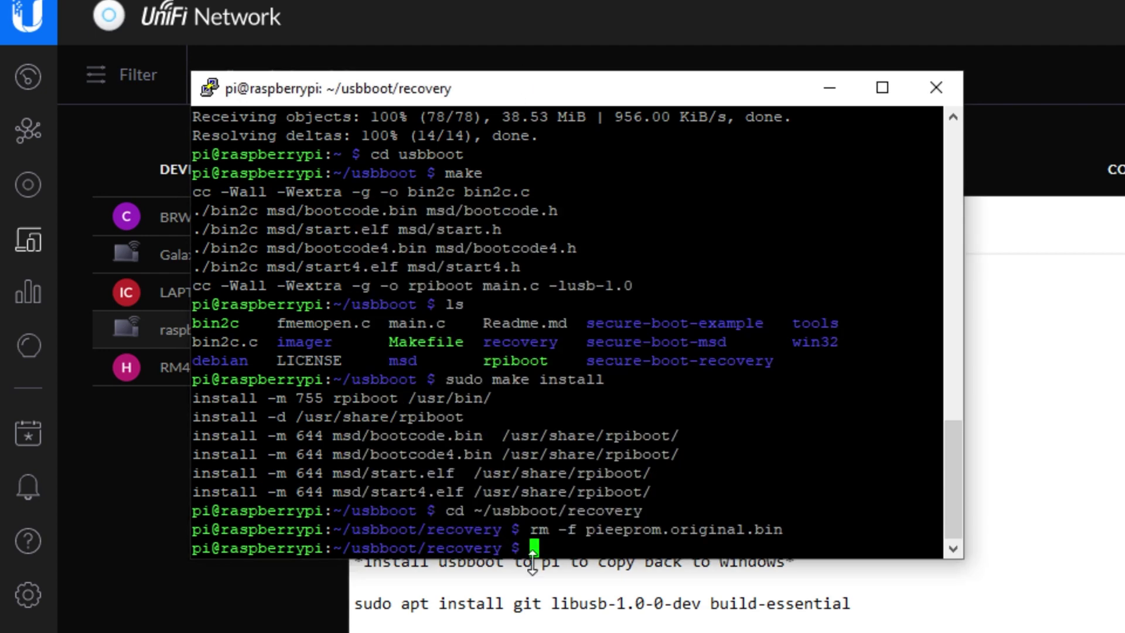
{"action": "right_click", "coordinate": [586, 534]}
{"action": "key", "text": "Return"}
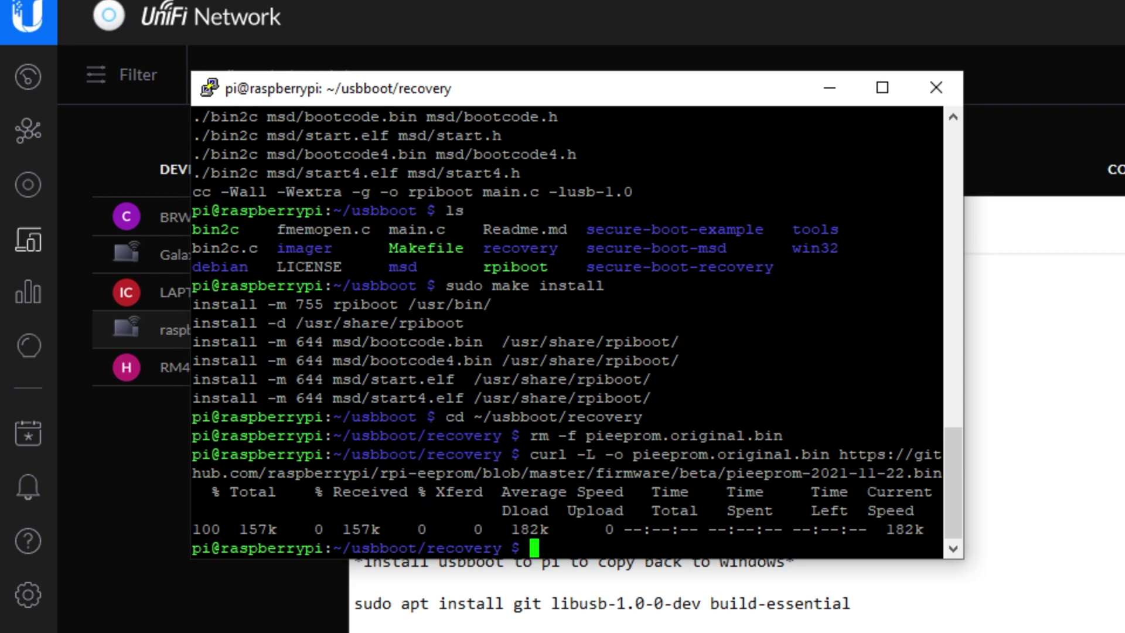
Run ./update-pieeprom.sh, which rejects the 161439-byte download
{"action": "left_click", "coordinate": [375, 586]}
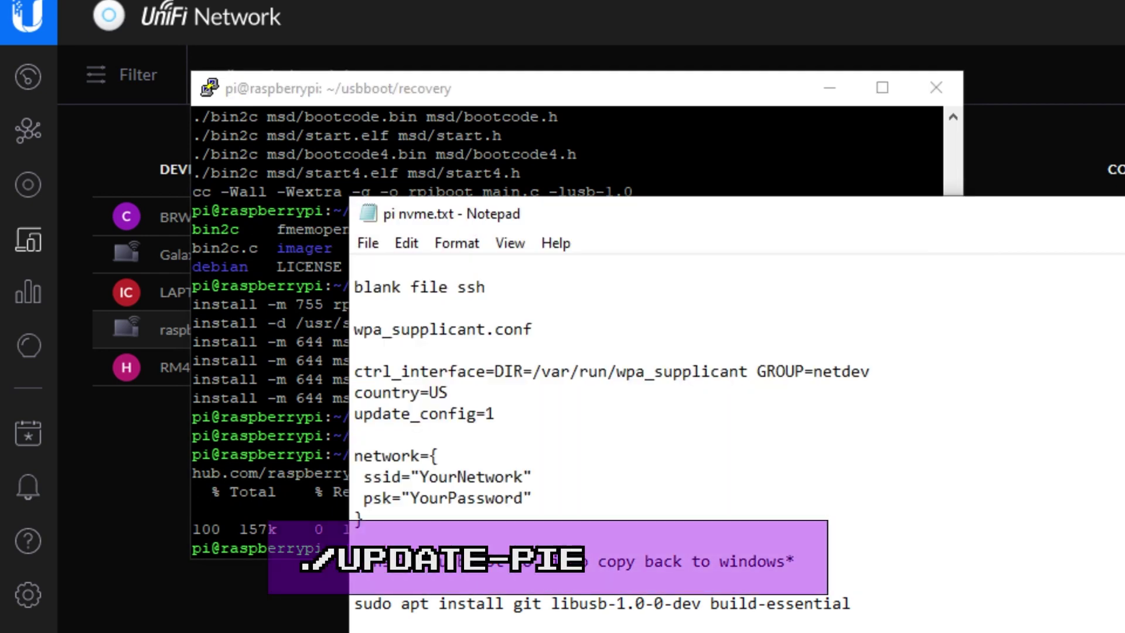
{"action": "right_click", "coordinate": [370, 543]}
{"action": "left_click", "coordinate": [425, 618]}
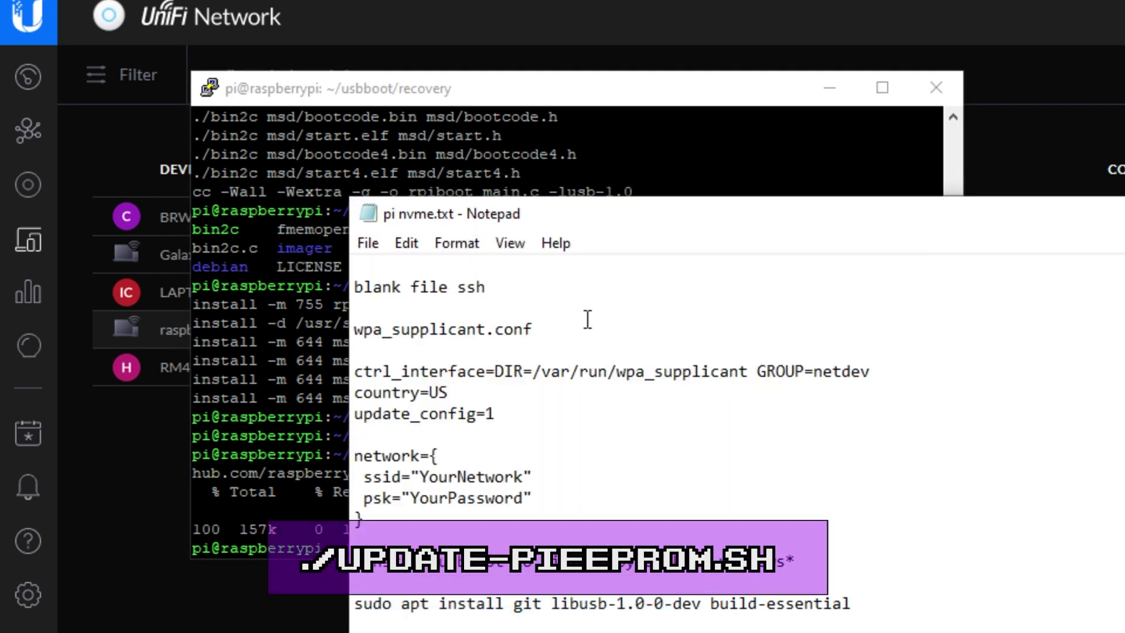
{"action": "left_click", "coordinate": [593, 96]}
{"action": "key", "text": "shift+Insert"}
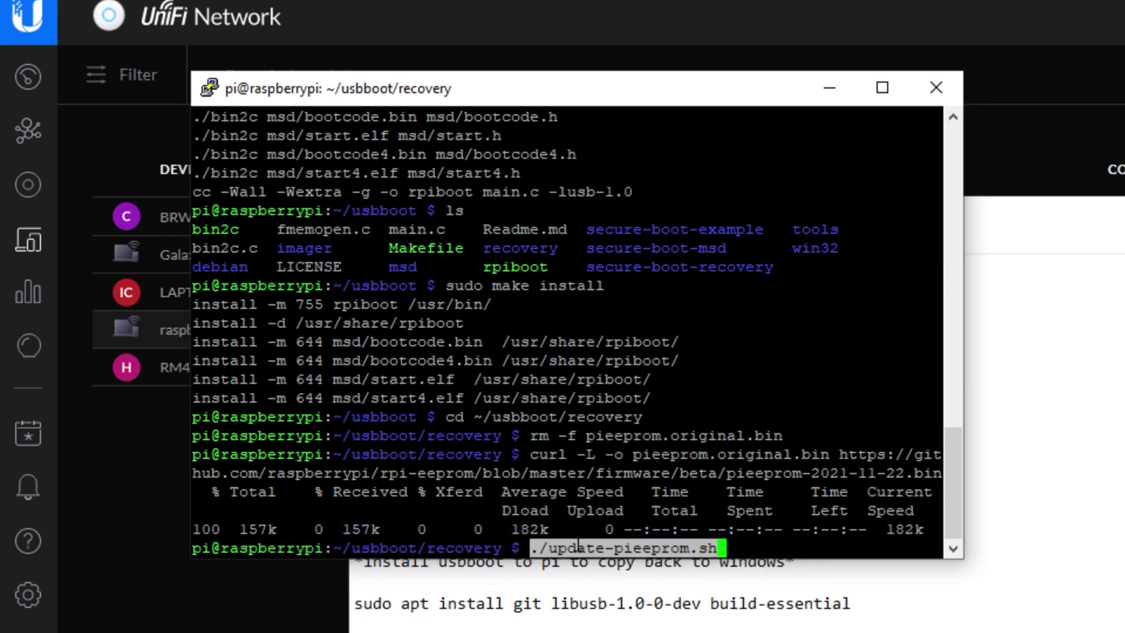
{"action": "key", "text": "Return"}
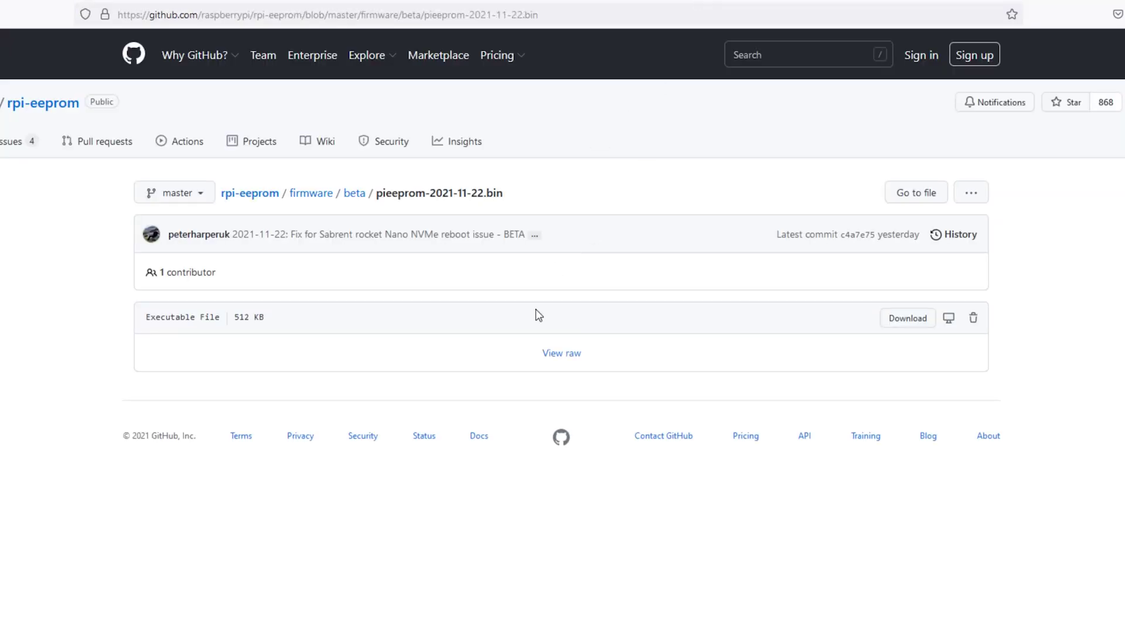
Rerun the curl download using the raw pieeprom-2021-11-22.bin link copied from GitHub
{"action": "right_click", "coordinate": [917, 325]}
{"action": "left_click", "coordinate": [962, 464]}
{"action": "key", "text": "alt+Tab"}
{"action": "key", "text": "Up"}
{"action": "key", "text": "Up"}
{"action": "key", "text": "BackSpace"}
{"action": "key", "text": "BackSpace"}
{"action": "key", "text": "BackSpace"}
{"action": "key", "text": "BackSpace"}
{"action": "key", "text": "BackSpace"}
{"action": "key", "text": "BackSpace"}
{"action": "key", "text": "BackSpace"}
{"action": "key", "text": "BackSpace"}
{"action": "key", "text": "BackSpace"}
{"action": "key", "text": "BackSpace"}
{"action": "key", "text": "BackSpace"}
{"action": "key", "text": "BackSpace"}
{"action": "key", "text": "BackSpace"}
{"action": "key", "text": "BackSpace"}
{"action": "key", "text": "BackSpace"}
{"action": "key", "text": "BackSpace"}
{"action": "key", "text": "BackSpace"}
{"action": "key", "text": "BackSpace"}
{"action": "key", "text": "BackSpace"}
{"action": "key", "text": "BackSpace"}
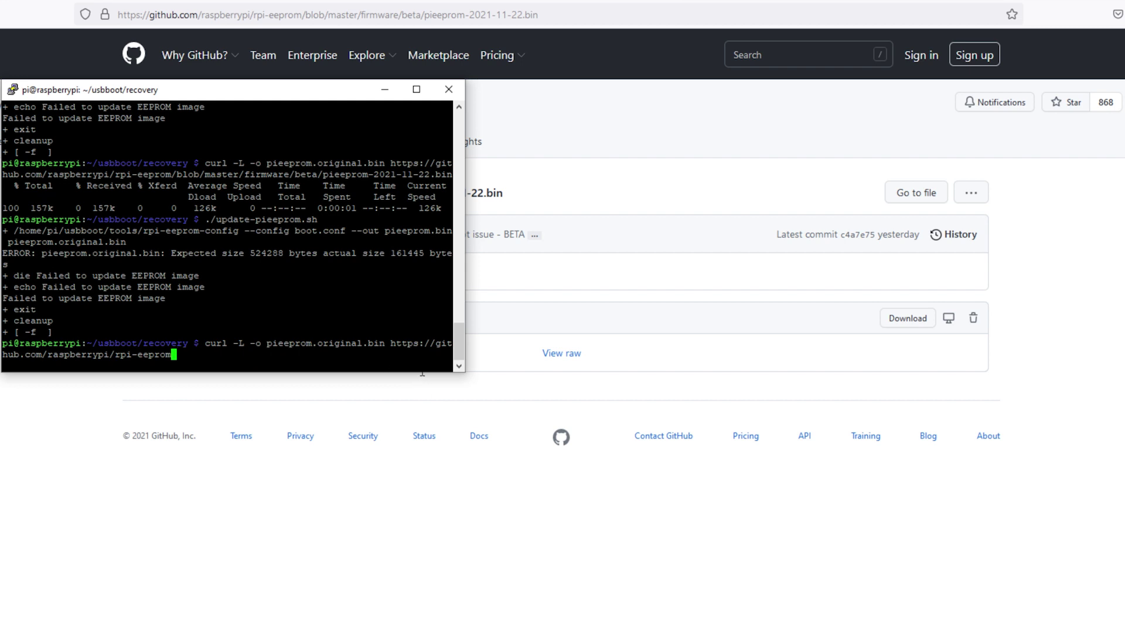
{"action": "key", "text": "BackSpace"}
{"action": "key", "text": "BackSpace"}
{"action": "key", "text": "BackSpace"}
{"action": "key", "text": "BackSpace"}
{"action": "key", "text": "shift+Insert"}
{"action": "key", "text": "Return"}
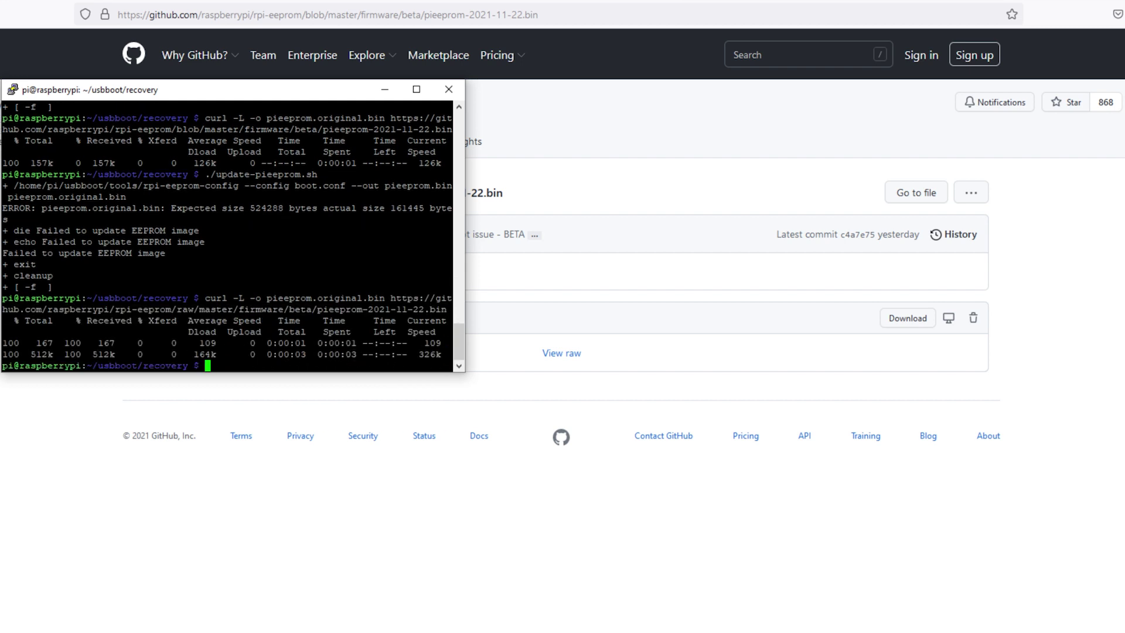
Rerun ./update-pieeprom.sh to build pieeprom.bin, then revisit the GitHub firmware page
{"action": "key", "text": "Up"}
{"action": "key", "text": "Up"}
{"action": "key", "text": "Return"}
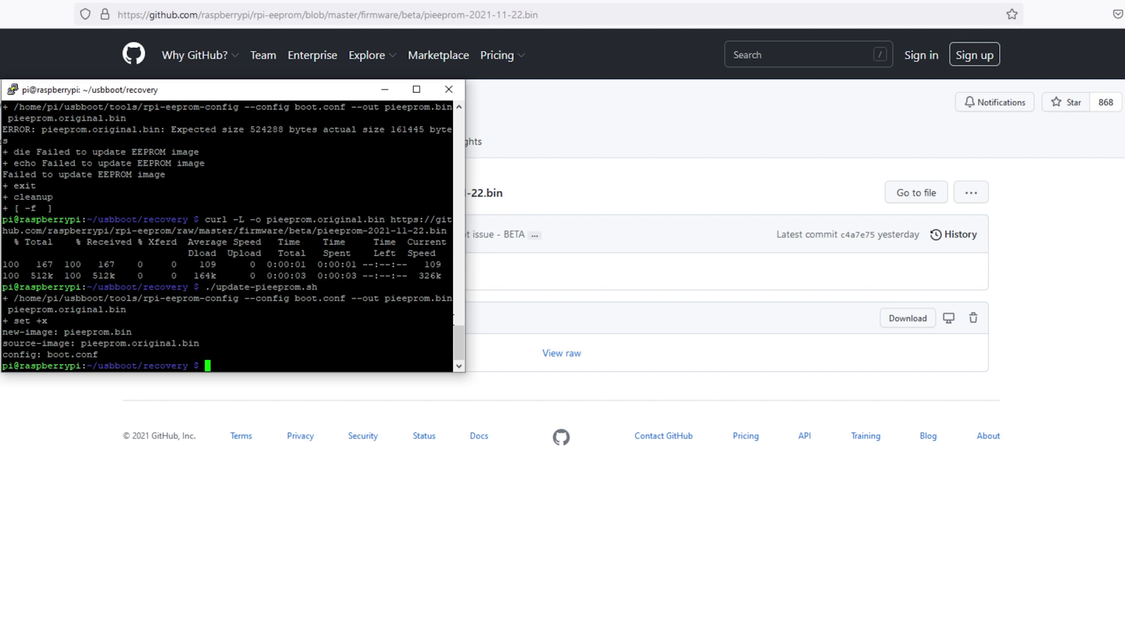
{"action": "left_click", "coordinate": [1113, 336]}
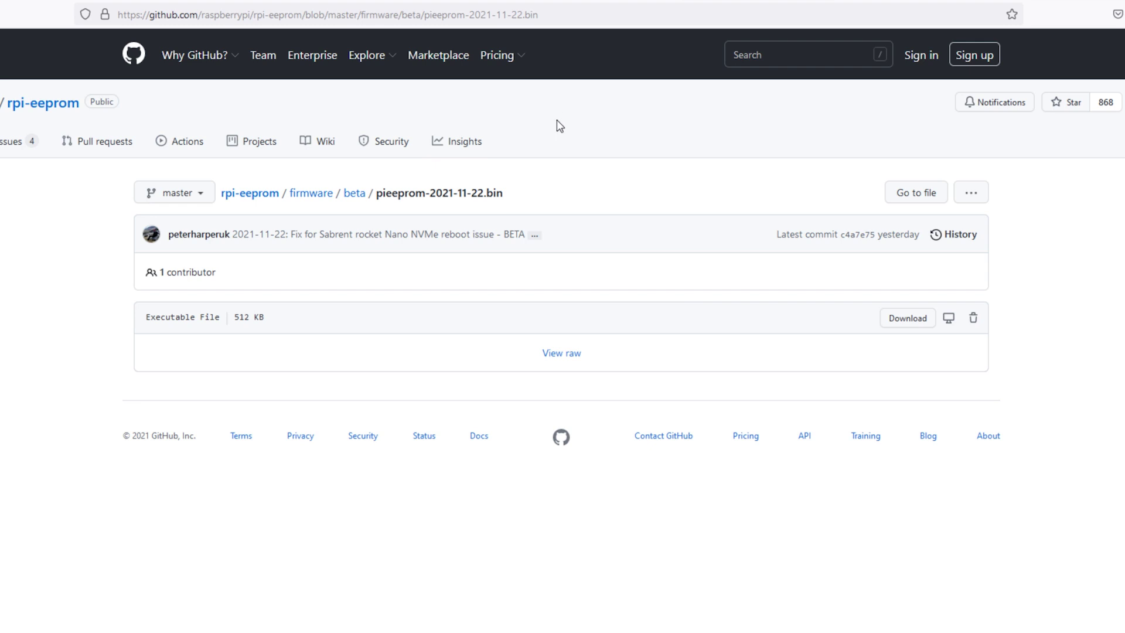
{"action": "right_click", "coordinate": [920, 319]}
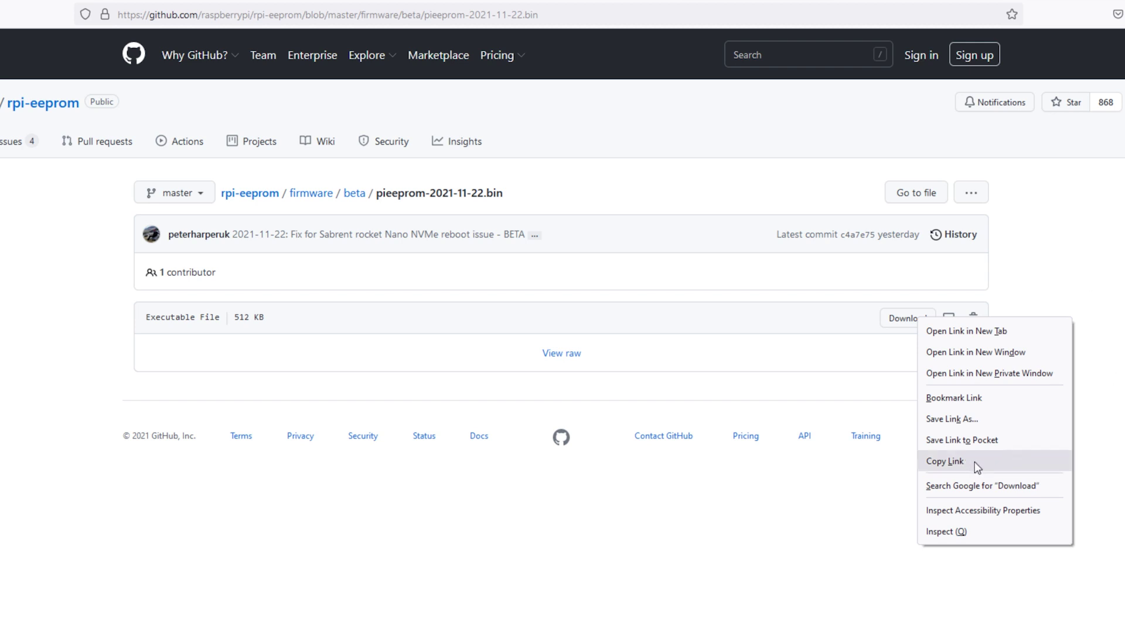
{"action": "left_click", "coordinate": [1110, 451]}
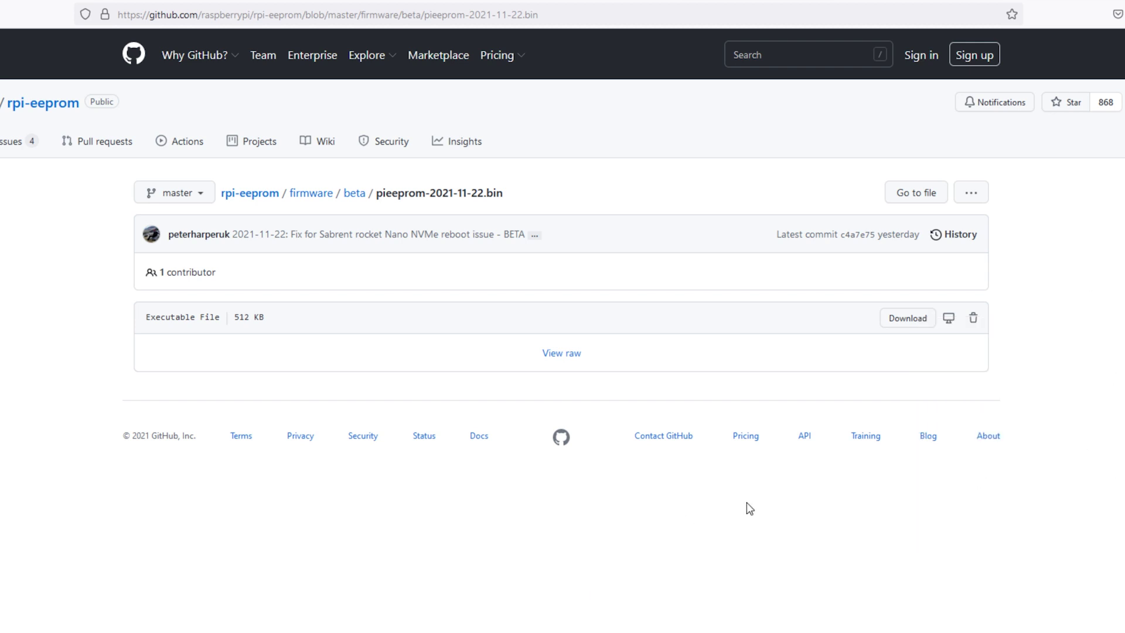
{"action": "key", "text": "alt+Tab"}
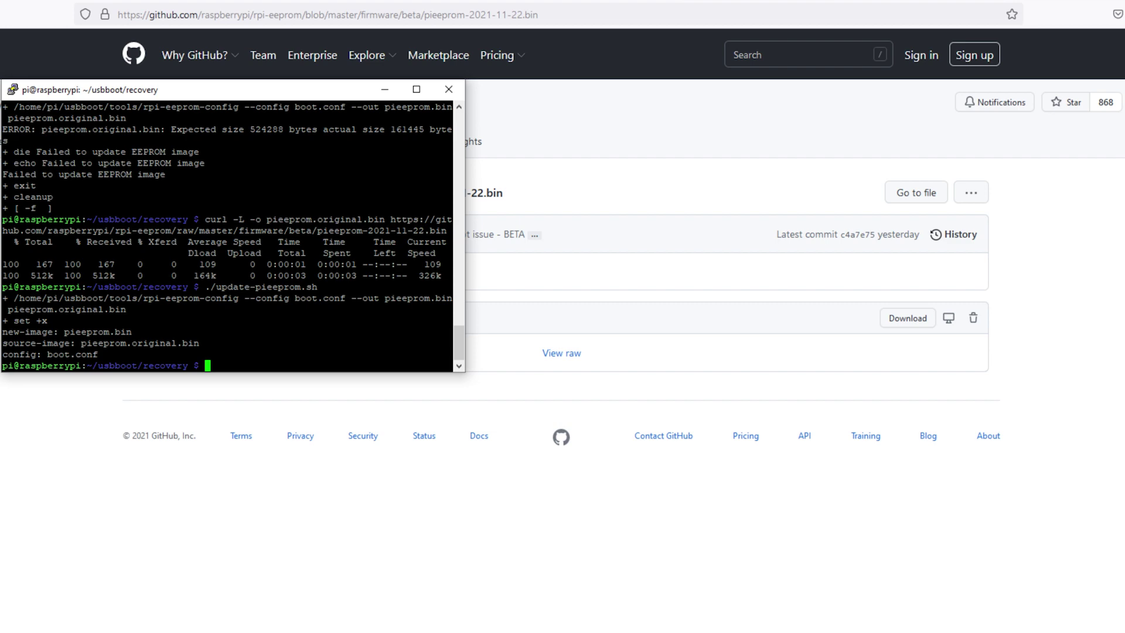
Scroll the pi nvme.txt notes to the recovery section and copy cd ~/usbboot/recovery
{"action": "key", "text": "alt+Tab"}
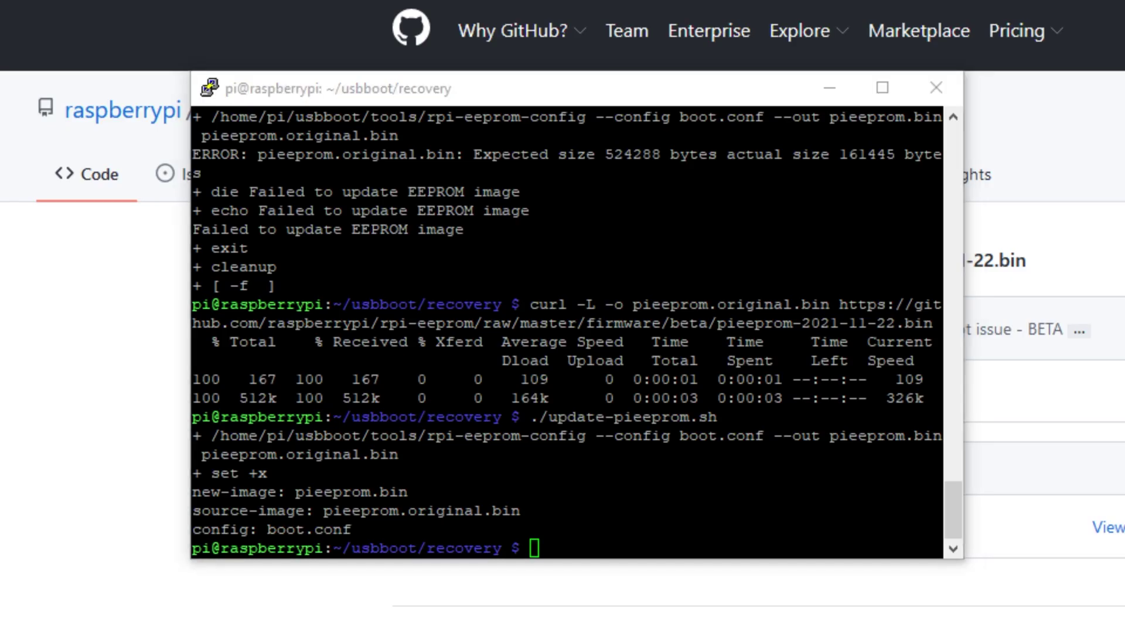
{"action": "scroll", "coordinate": [736, 443], "scroll_direction": "down", "scroll_amount": 1}
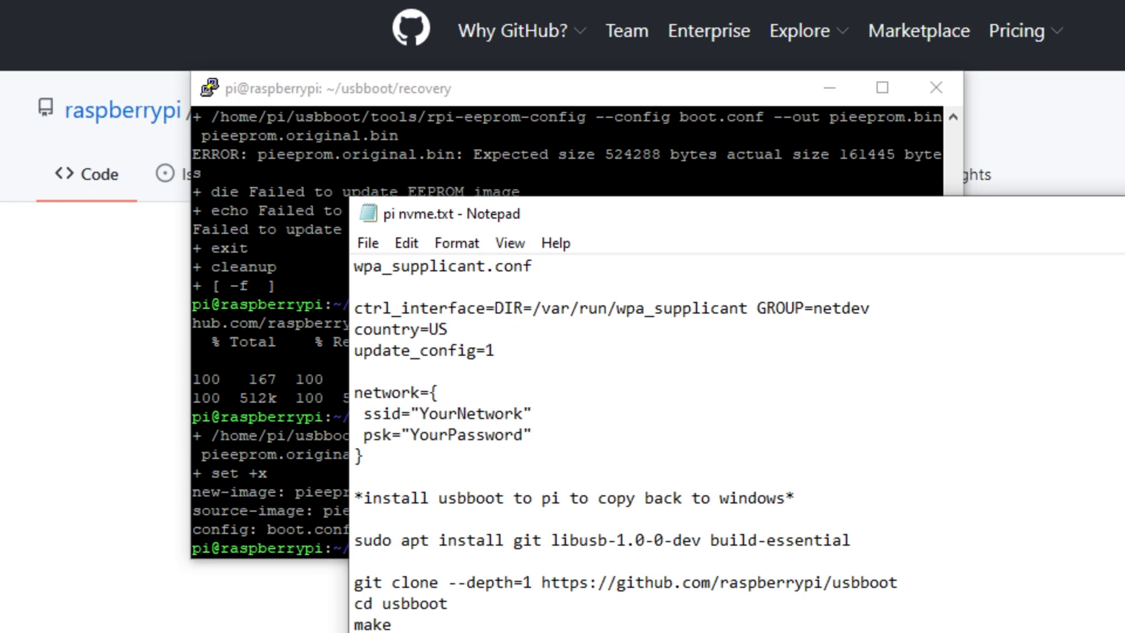
{"action": "scroll", "coordinate": [737, 443], "scroll_direction": "down", "scroll_amount": 1}
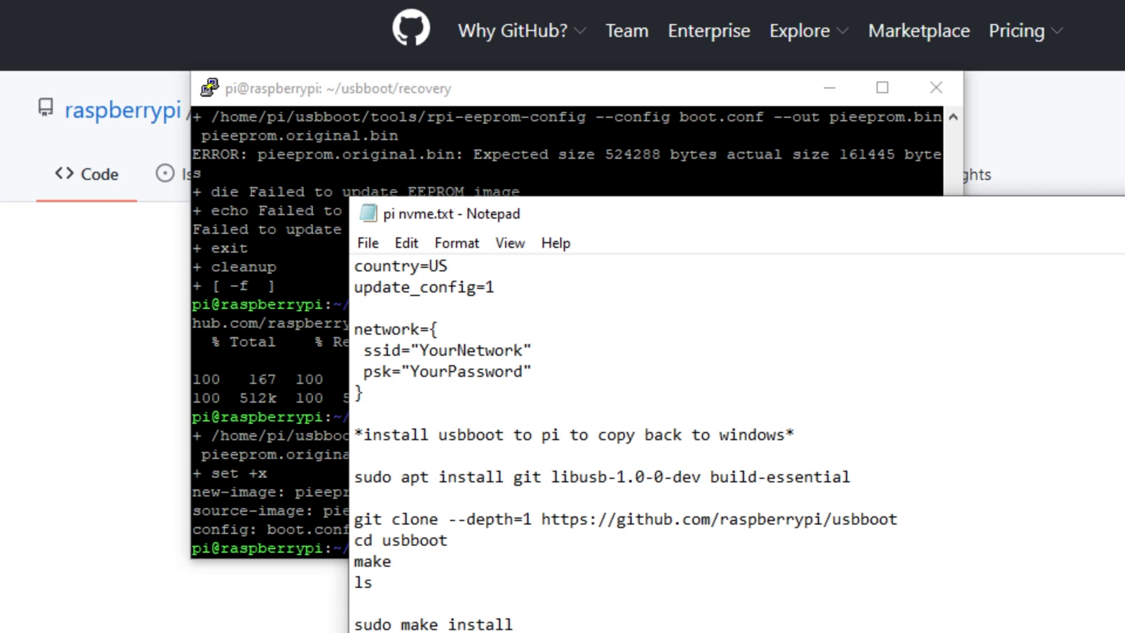
{"action": "right_click", "coordinate": [356, 503]}
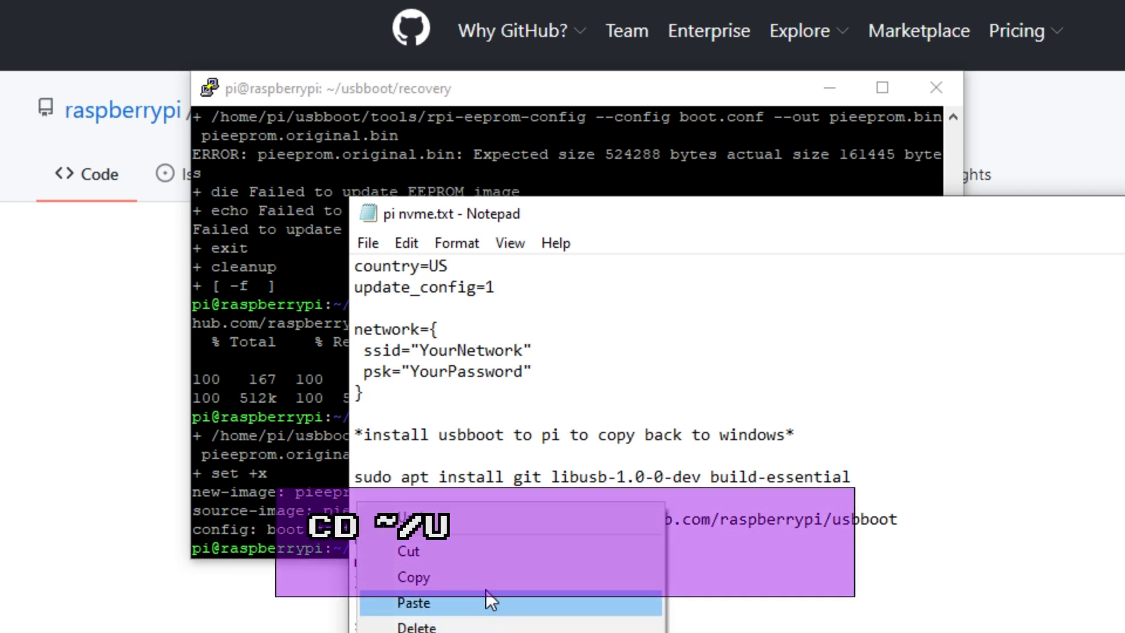
{"action": "left_click", "coordinate": [490, 598]}
Enter ~/usbboot/recovery and open boot.conf in nano, using commands pasted from the notes
{"action": "key", "text": "alt+Tab"}
{"action": "key", "text": "shift+Insert"}
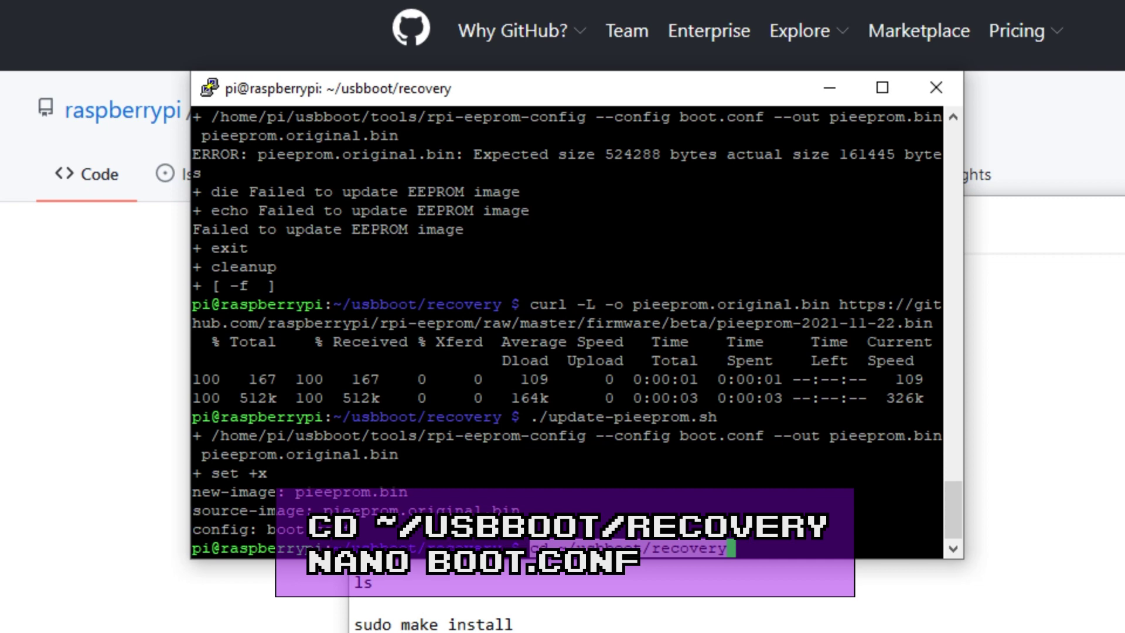
{"action": "key", "text": "Return"}
{"action": "key", "text": "alt+Tab"}
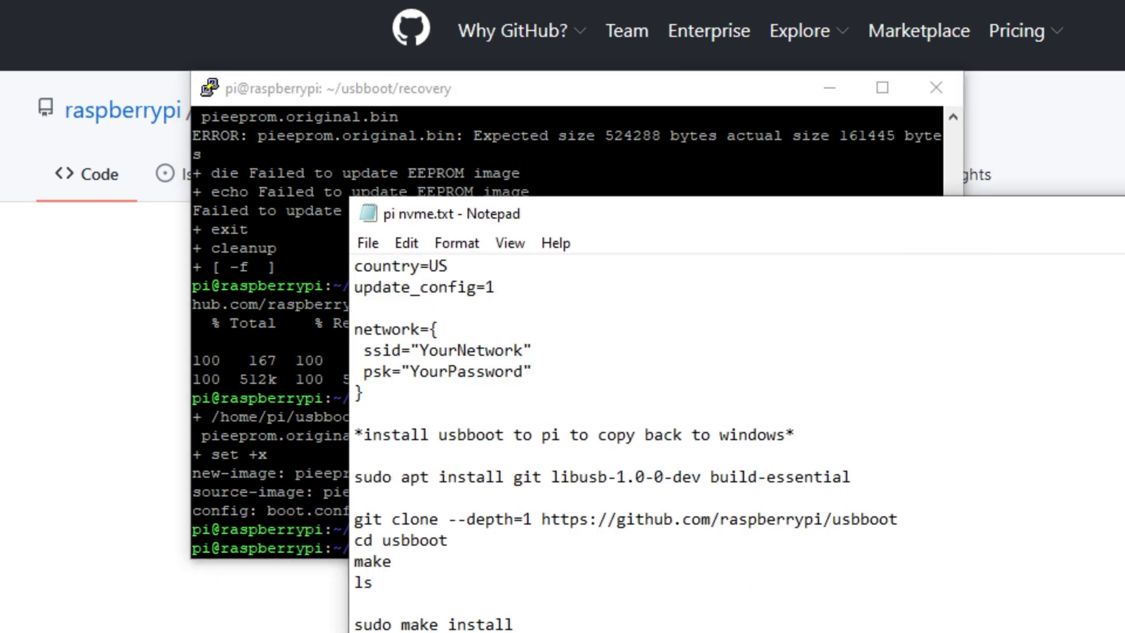
{"action": "right_click", "coordinate": [355, 523]}
{"action": "left_click", "coordinate": [477, 598]}
{"action": "left_click", "coordinate": [313, 554]}
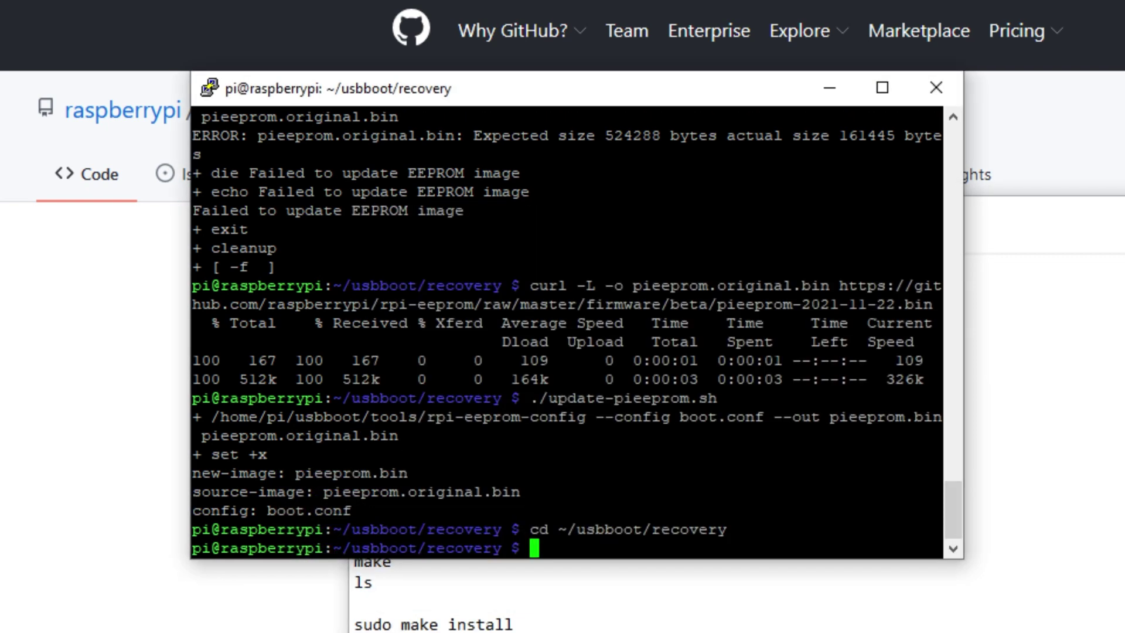
{"action": "right_click", "coordinate": [568, 555]}
{"action": "key", "text": "Return"}
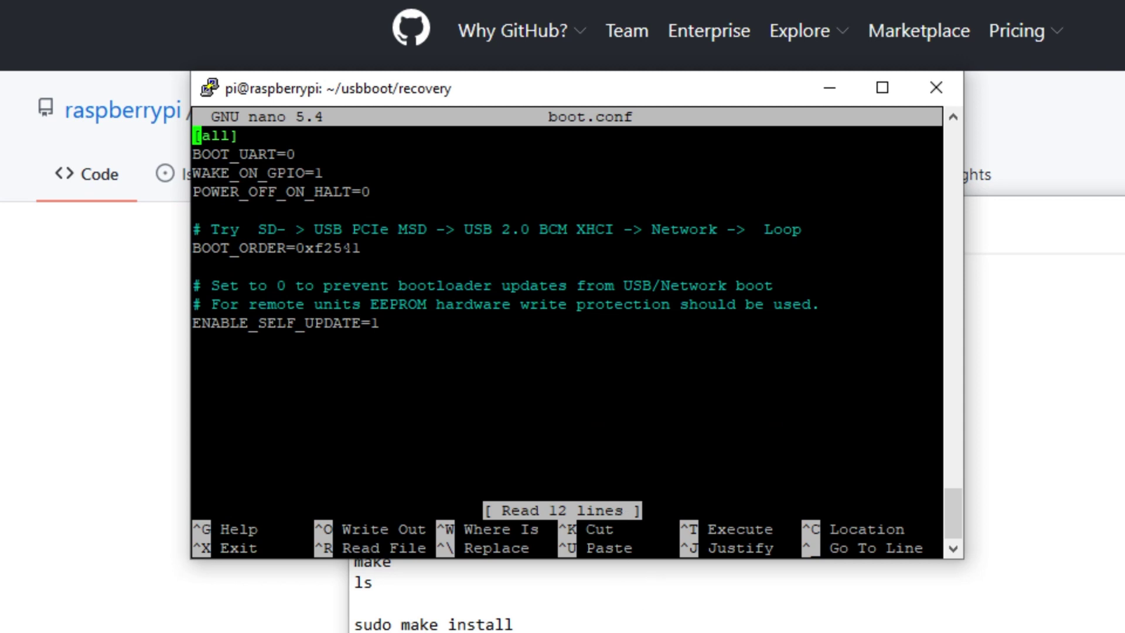
Append 6 to BOOT_ORDER, making it 0xf25416, and save boot.conf
{"action": "key", "text": "Down"}
{"action": "key", "text": "Down"}
{"action": "key", "text": "Down"}
{"action": "key", "text": "Down"}
{"action": "key", "text": "Down"}
{"action": "key", "text": "Down"}
{"action": "key", "text": "Right"}
{"action": "key", "text": "Right"}
{"action": "key", "text": "Right"}
{"action": "key", "text": "Right"}
{"action": "key", "text": "Right"}
{"action": "key", "text": "Right"}
{"action": "key", "text": "Right"}
{"action": "key", "text": "Right"}
{"action": "key", "text": "Right"}
{"action": "key", "text": "Right"}
{"action": "key", "text": "Right"}
{"action": "key", "text": "Right"}
{"action": "key", "text": "Right"}
{"action": "key", "text": "Right"}
{"action": "key", "text": "Right"}
{"action": "key", "text": "Right"}
{"action": "key", "text": "Right"}
{"action": "key", "text": "Right"}
{"action": "type", "text": "6"}
{"action": "key", "text": "ctrl+x"}
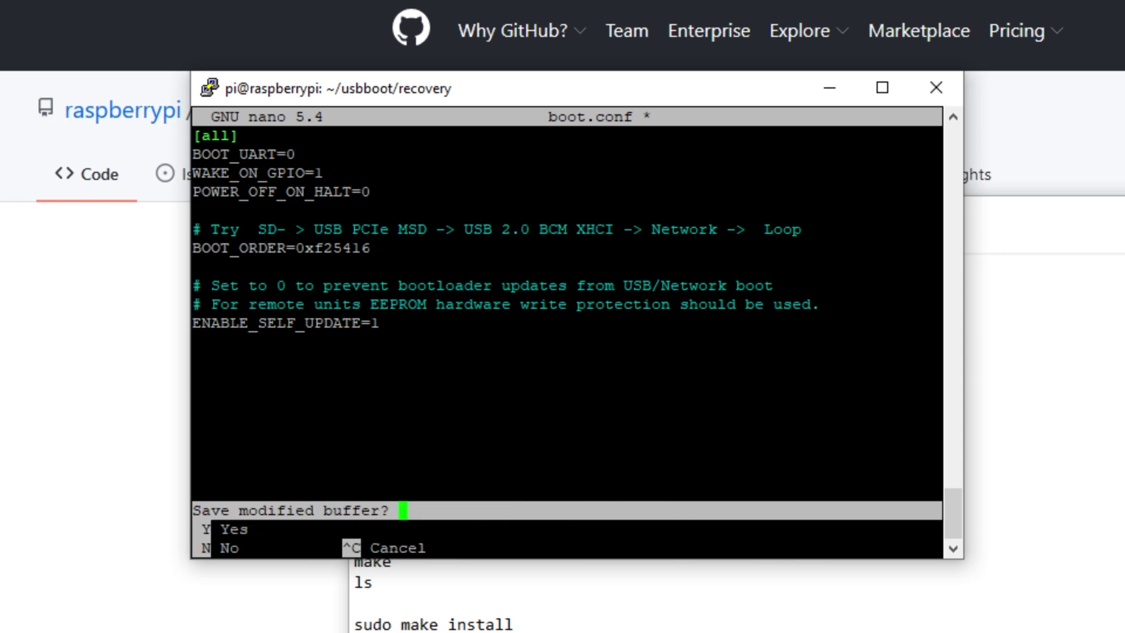
{"action": "key", "text": "y"}
{"action": "key", "text": "Return"}
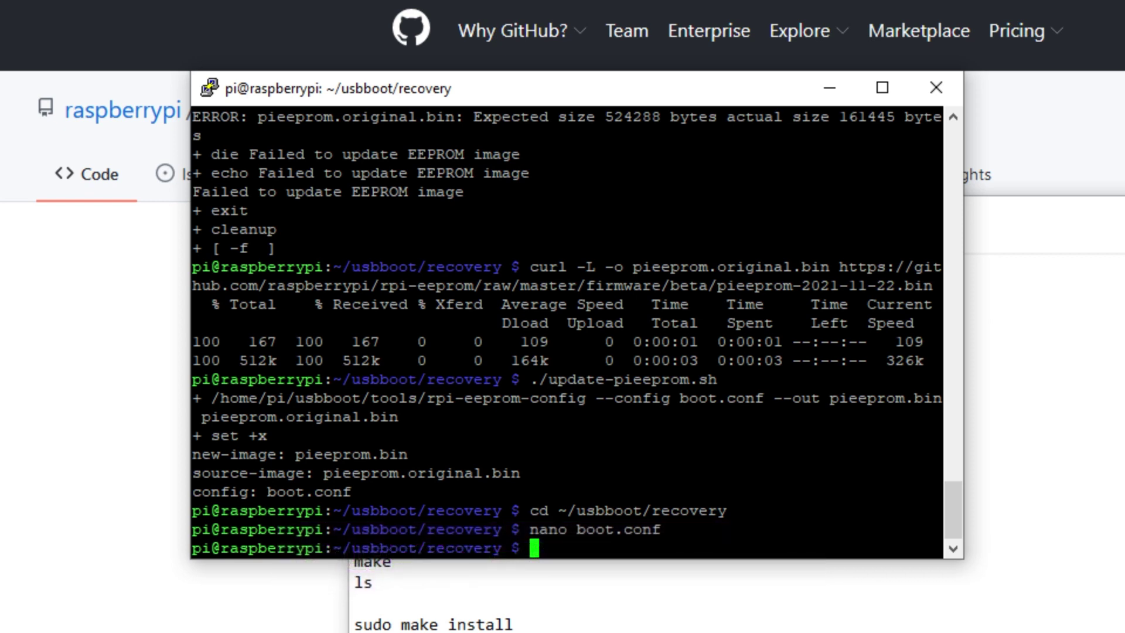
Rerun ./update-pieeprom.sh from command history to rebuild pieeprom.bin
{"action": "key", "text": "Up"}
{"action": "key", "text": "Up"}
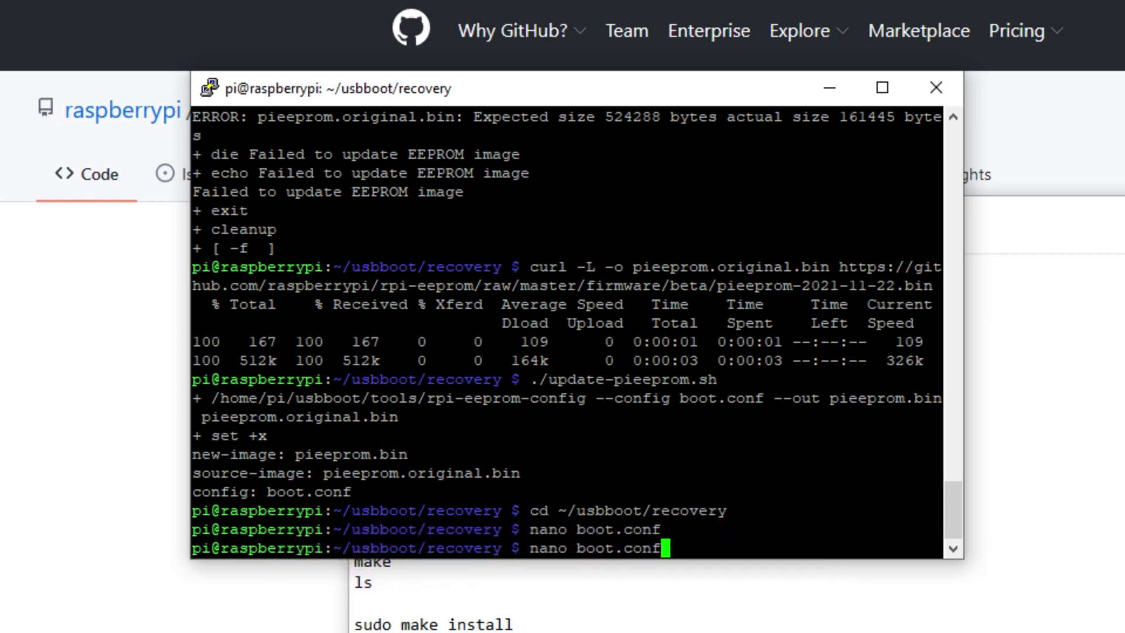
{"action": "key", "text": "Up"}
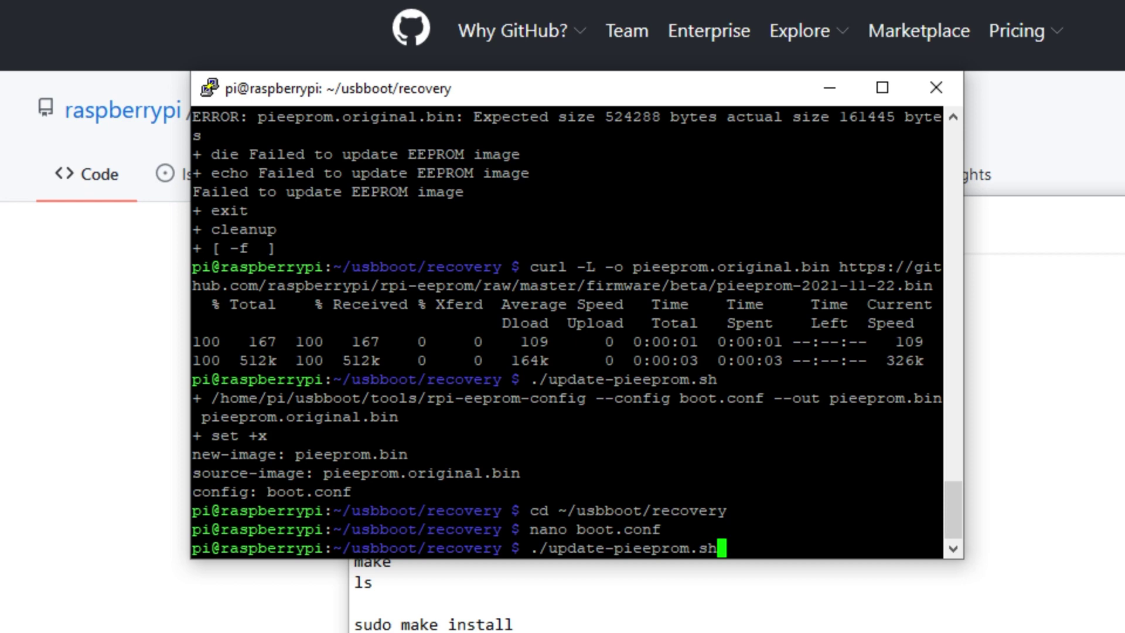
{"action": "key", "text": "Return"}
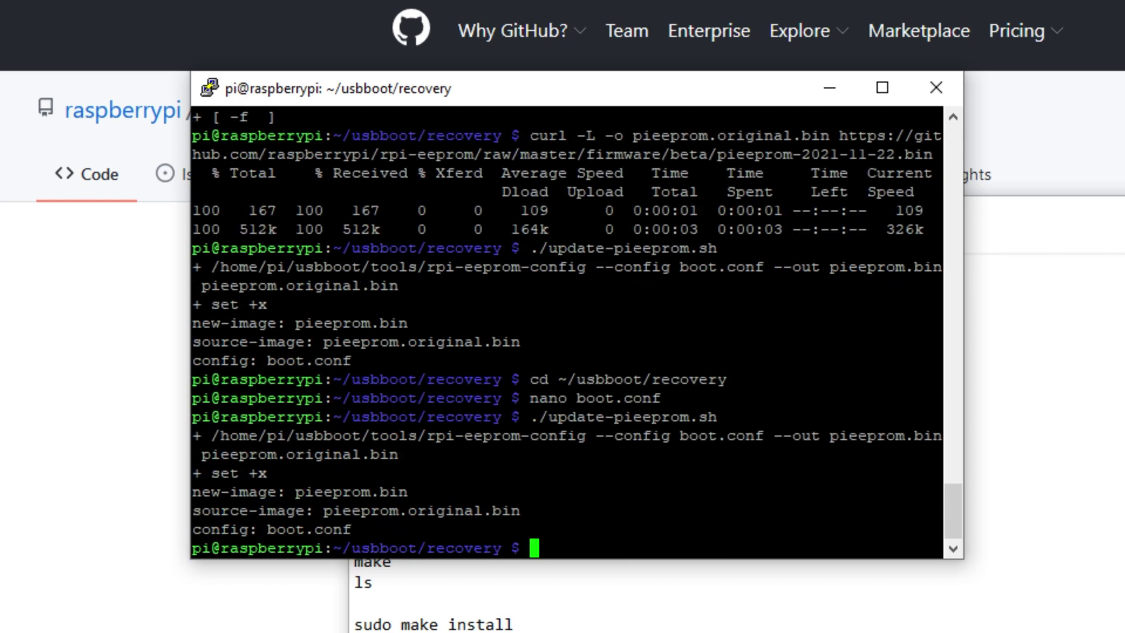
Scroll through the setup notes, then list the folder's files with ls
{"action": "key", "text": "alt+Tab"}
{"action": "scroll", "coordinate": [732, 440], "scroll_direction": "down", "scroll_amount": 1}
{"action": "scroll", "coordinate": [738, 446], "scroll_direction": "down", "scroll_amount": 1}
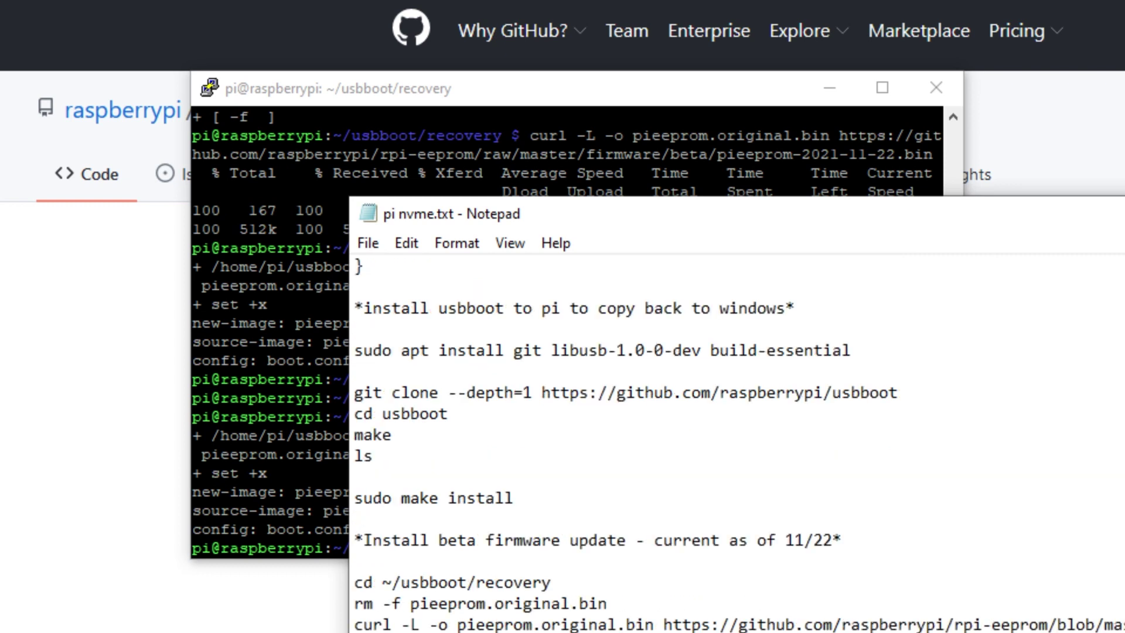
{"action": "scroll", "coordinate": [739, 445], "scroll_direction": "down", "scroll_amount": 1}
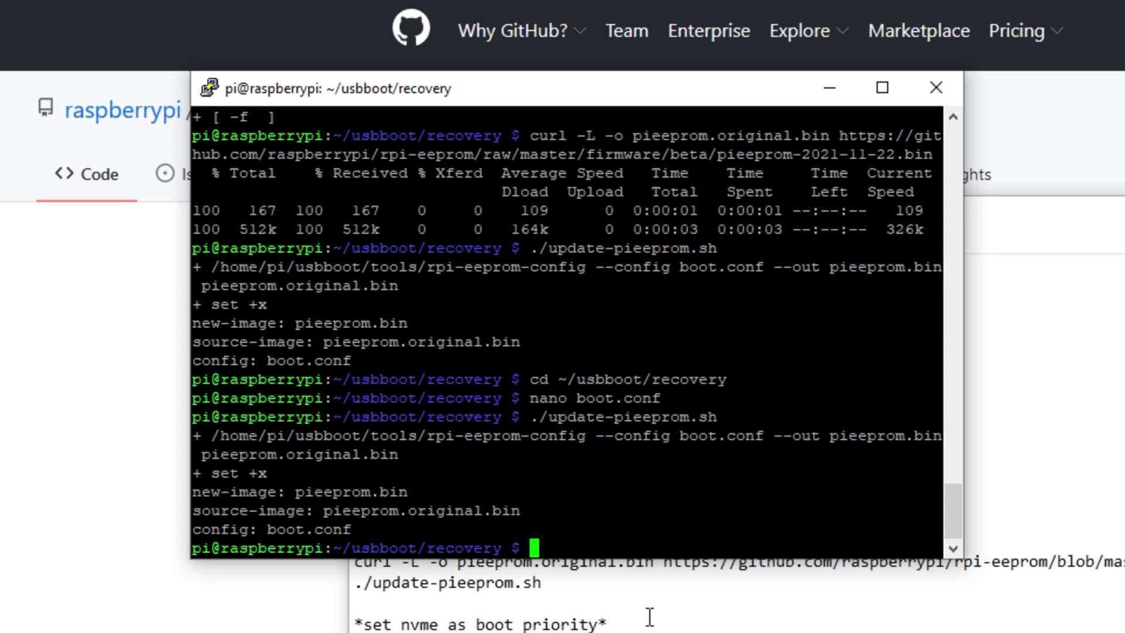
{"action": "type", "text": "ls"}
{"action": "key", "text": "Return"}
Return to the home folder with cd .. twice and install Samba with sudo apt install -y samba
{"action": "type", "text": "cd .."}
{"action": "key", "text": "Return"}
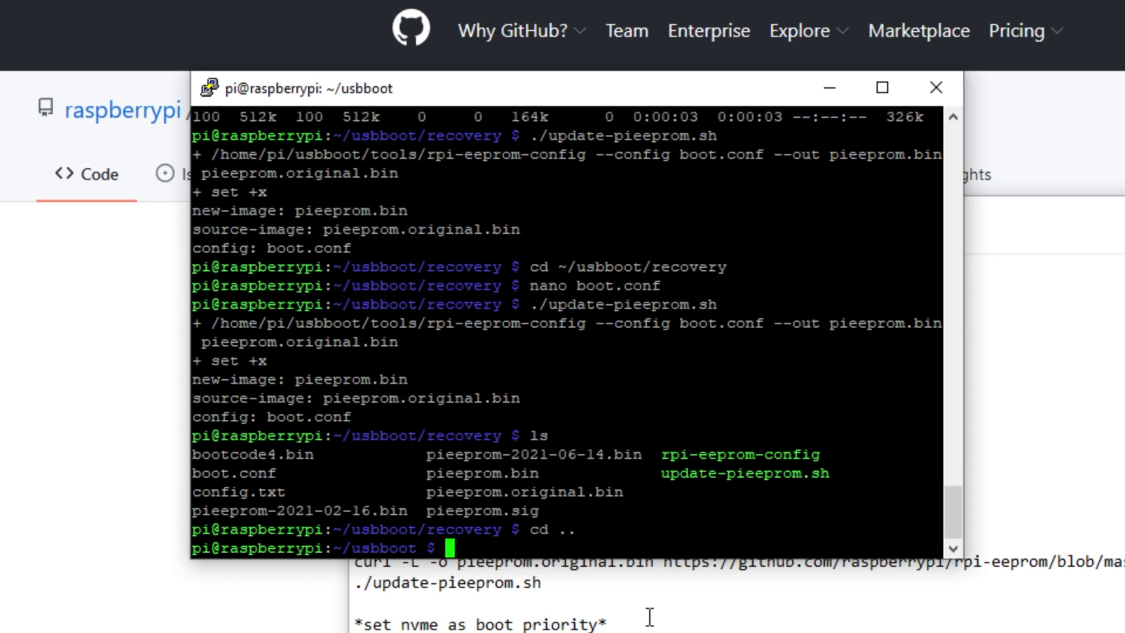
{"action": "type", "text": "cd .."}
{"action": "key", "text": "Return"}
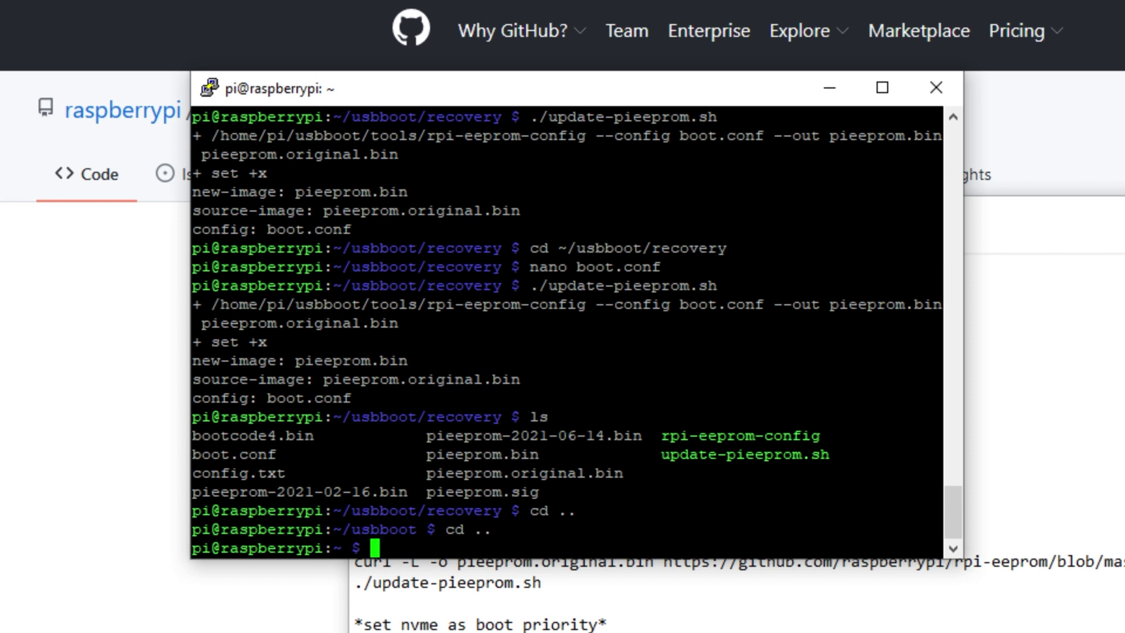
{"action": "key", "text": "alt+Tab"}
{"action": "right_click", "coordinate": [428, 498]}
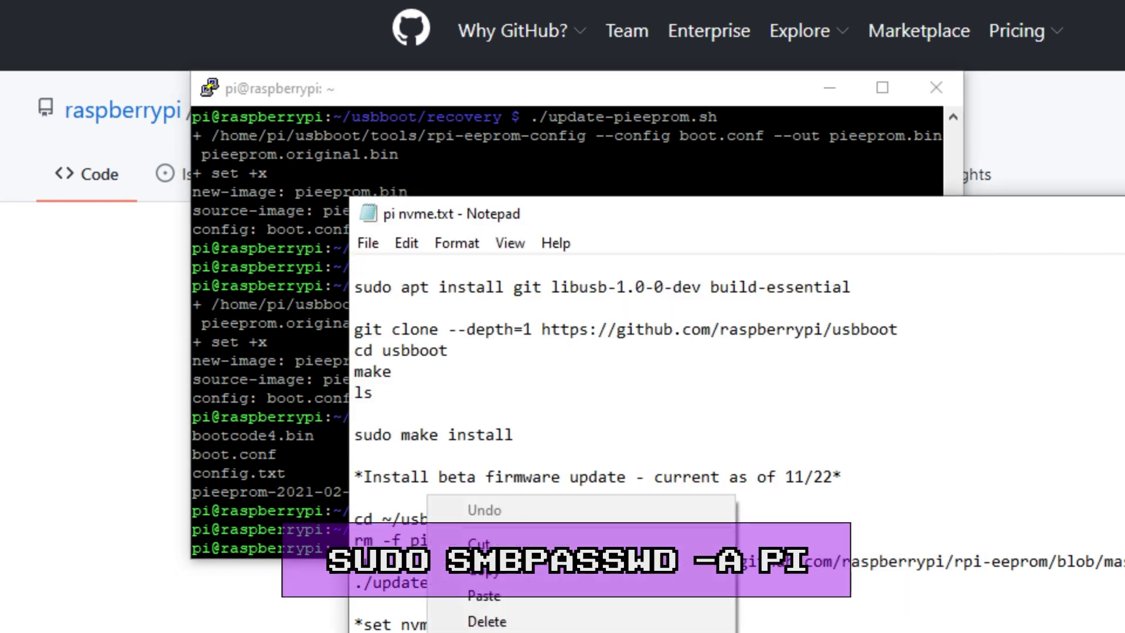
{"action": "left_click", "coordinate": [504, 571]}
{"action": "key", "text": "alt+Tab"}
{"action": "right_click", "coordinate": [423, 548]}
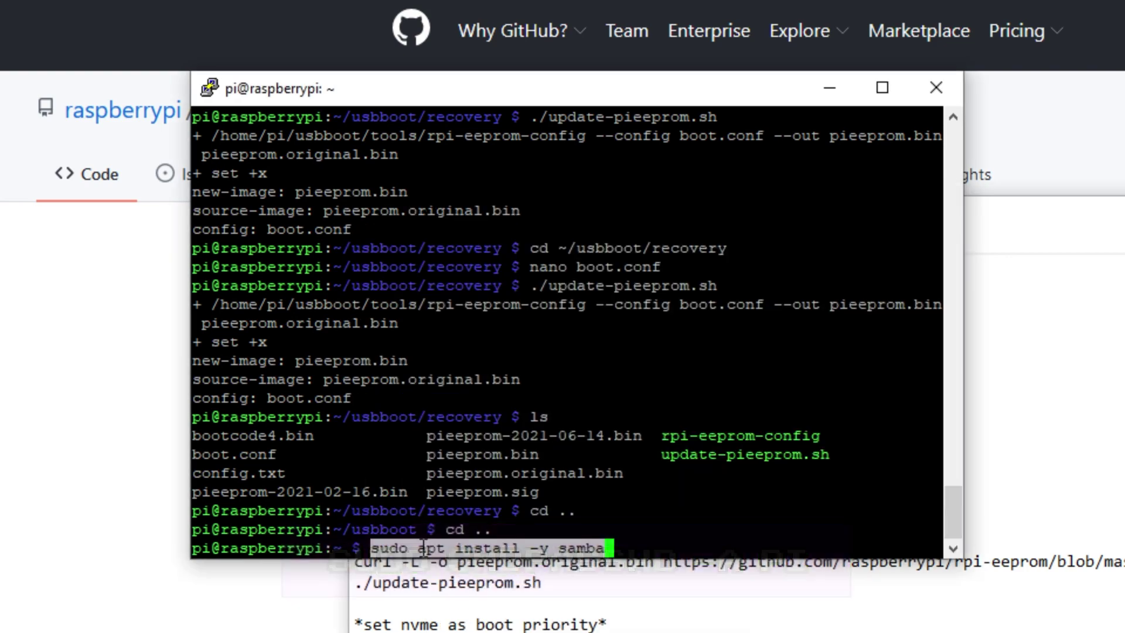
{"action": "key", "text": "Return"}
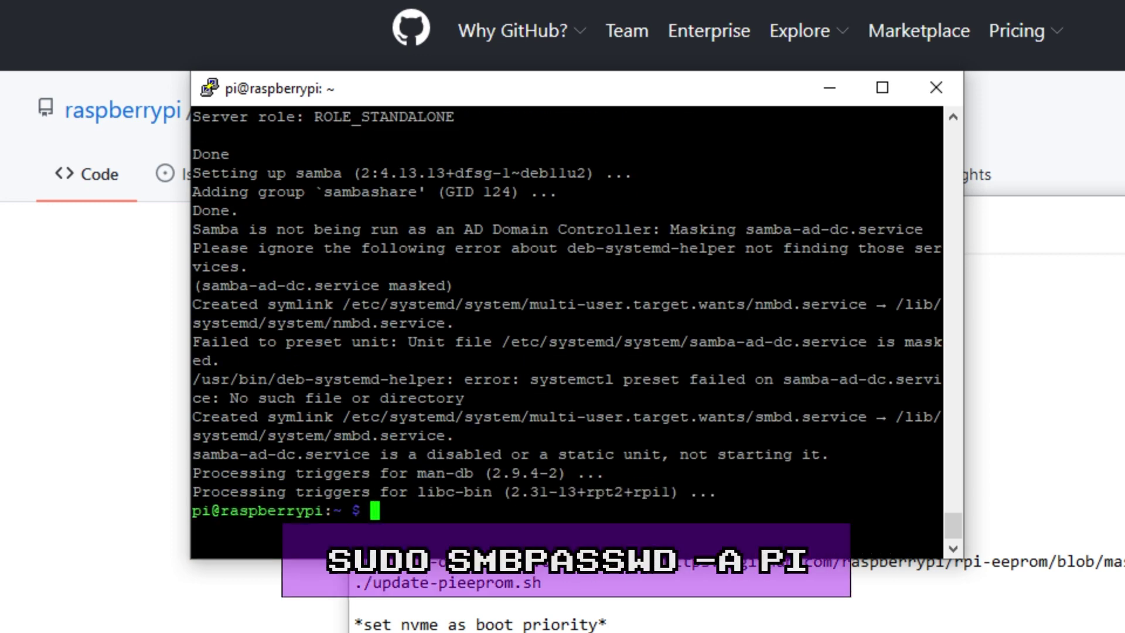
Copy the sudo nano /etc/samba/smb.conf command from the notes
{"action": "key", "text": "alt+Tab"}
{"action": "right_click", "coordinate": [557, 524]}
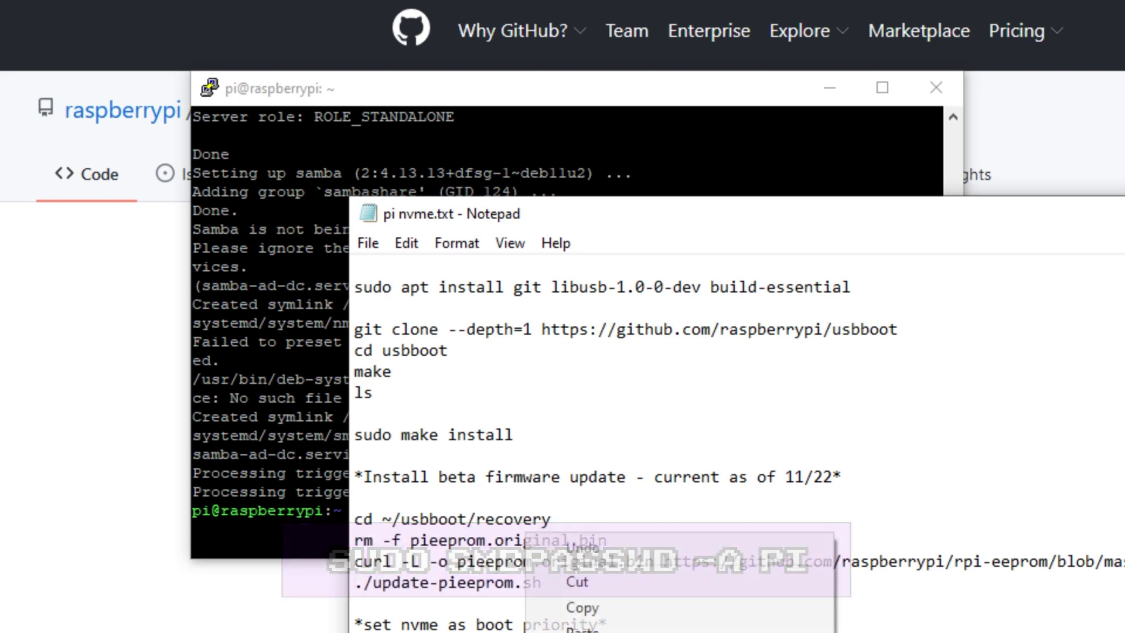
{"action": "left_click", "coordinate": [577, 605]}
{"action": "key", "text": "alt+Tab"}
Open smb.conf as root in nano and copy the PiShare share block from the notes
{"action": "right_click", "coordinate": [485, 508]}
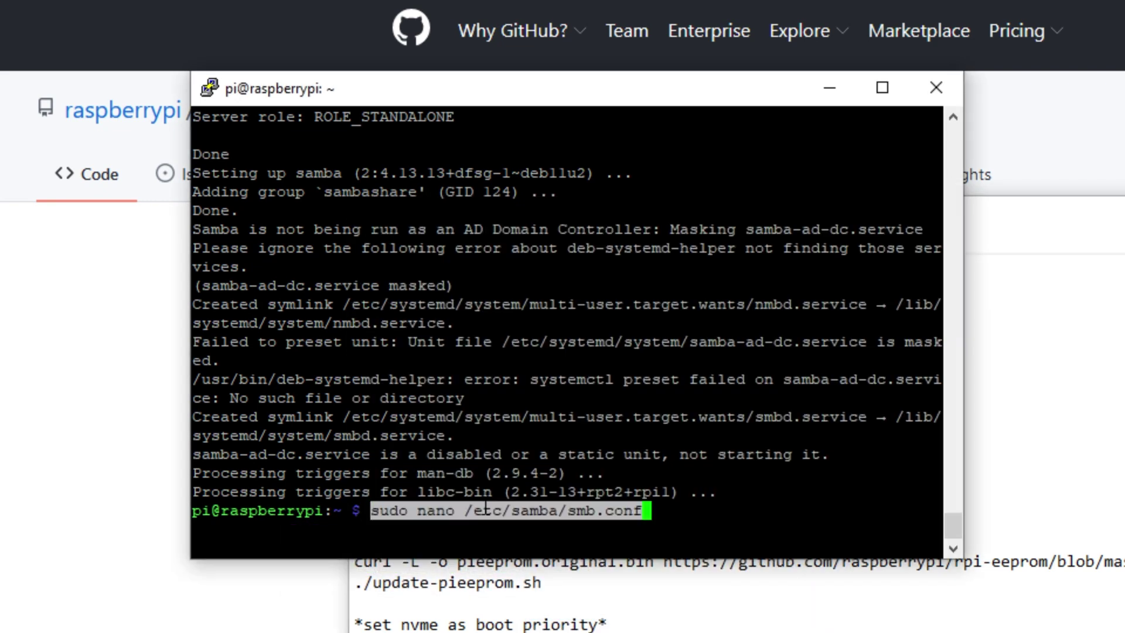
{"action": "key", "text": "Return"}
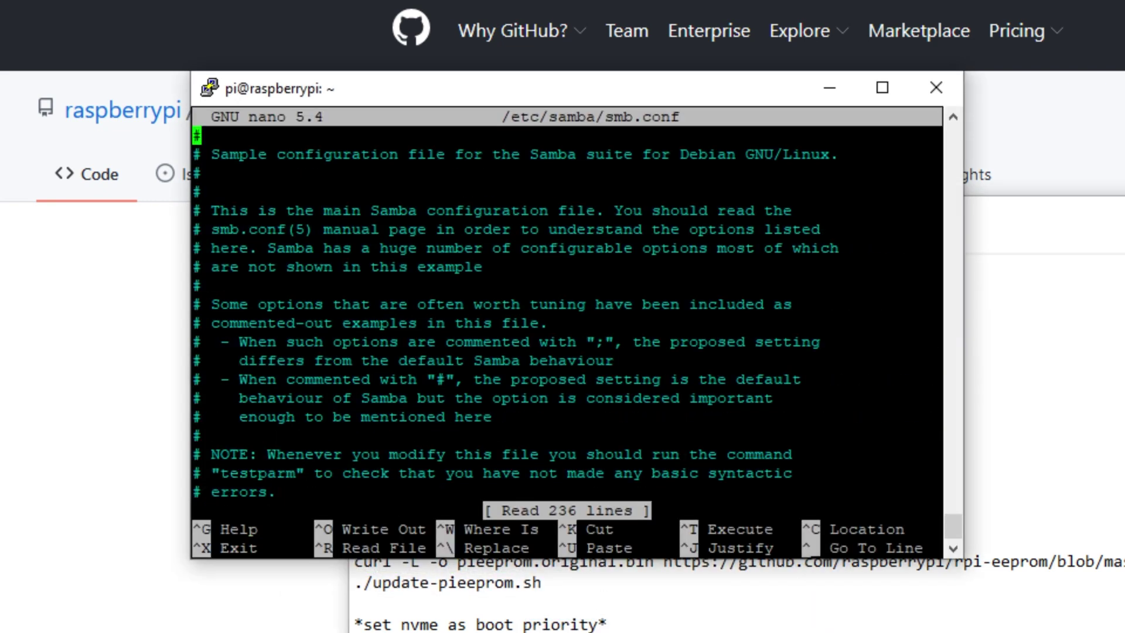
{"action": "key", "text": "alt+Tab"}
{"action": "scroll", "coordinate": [733, 446], "scroll_direction": "down", "scroll_amount": 3}
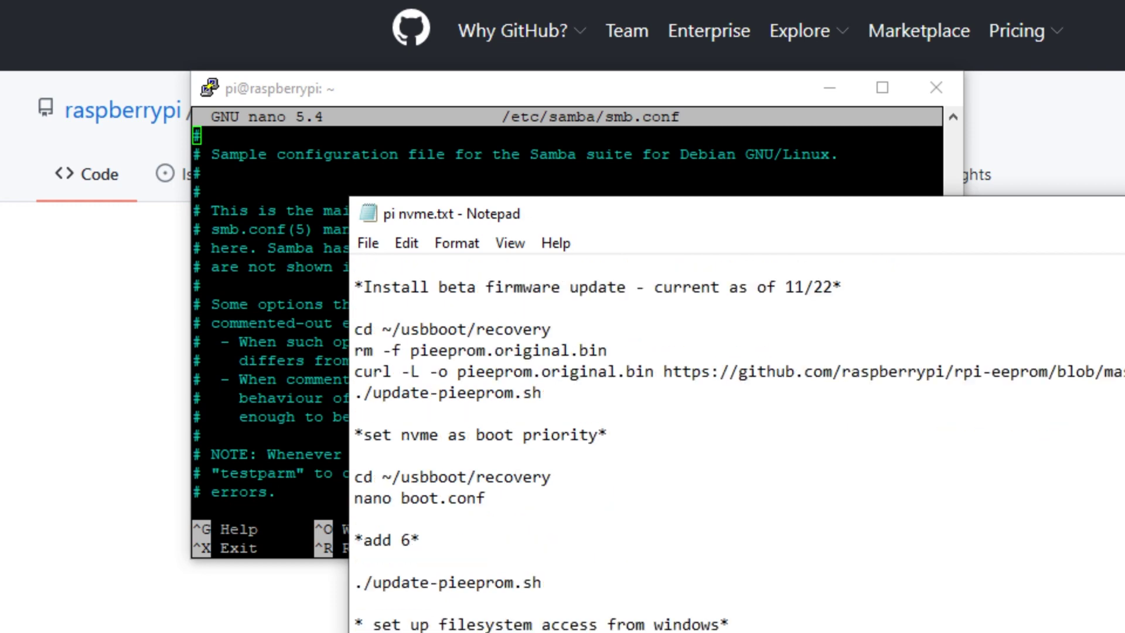
{"action": "right_click", "coordinate": [439, 463]}
{"action": "left_click", "coordinate": [528, 538]}
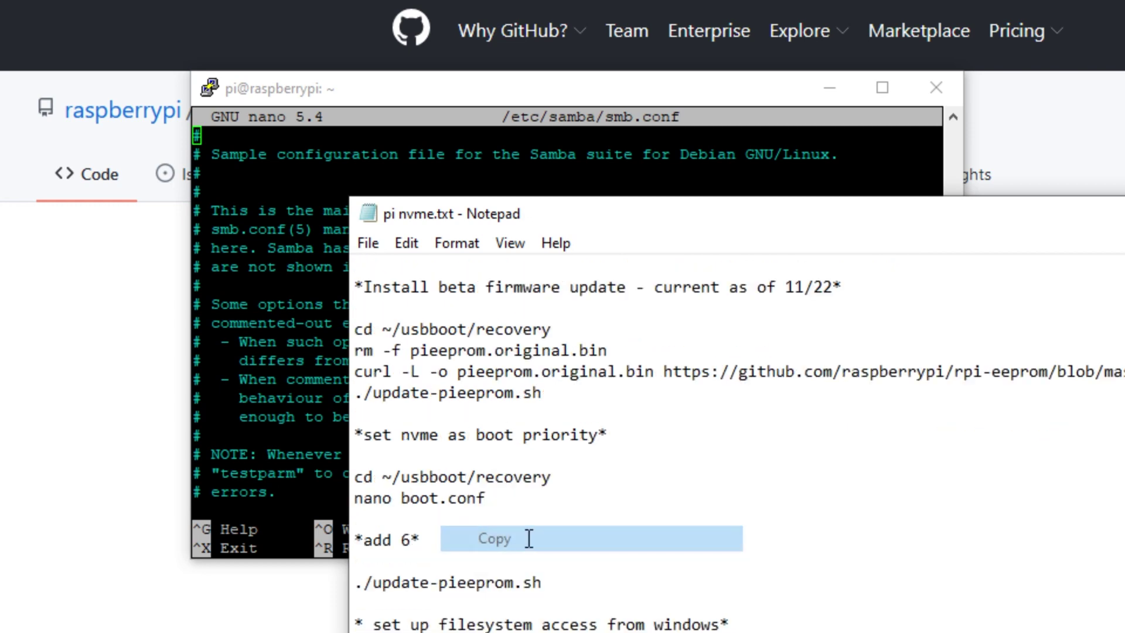
{"action": "key", "text": "alt+Tab"}
Paste the [PiShare] /home/pi block at the end of smb.conf and save the file
{"action": "key", "text": "Down"}
{"action": "key", "text": "Down"}
{"action": "key", "text": "Down"}
{"action": "key", "text": "Down"}
{"action": "key", "text": "Down"}
{"action": "key", "text": "Down"}
{"action": "key", "text": "Down"}
{"action": "key", "text": "Down"}
{"action": "key", "text": "Down"}
{"action": "key", "text": "Down"}
{"action": "key", "text": "Down"}
{"action": "key", "text": "Down"}
{"action": "key", "text": "Down"}
{"action": "key", "text": "Down"}
{"action": "key", "text": "Down"}
{"action": "key", "text": "Down"}
{"action": "key", "text": "Down"}
{"action": "key", "text": "Down"}
{"action": "key", "text": "Down"}
{"action": "key", "text": "Down"}
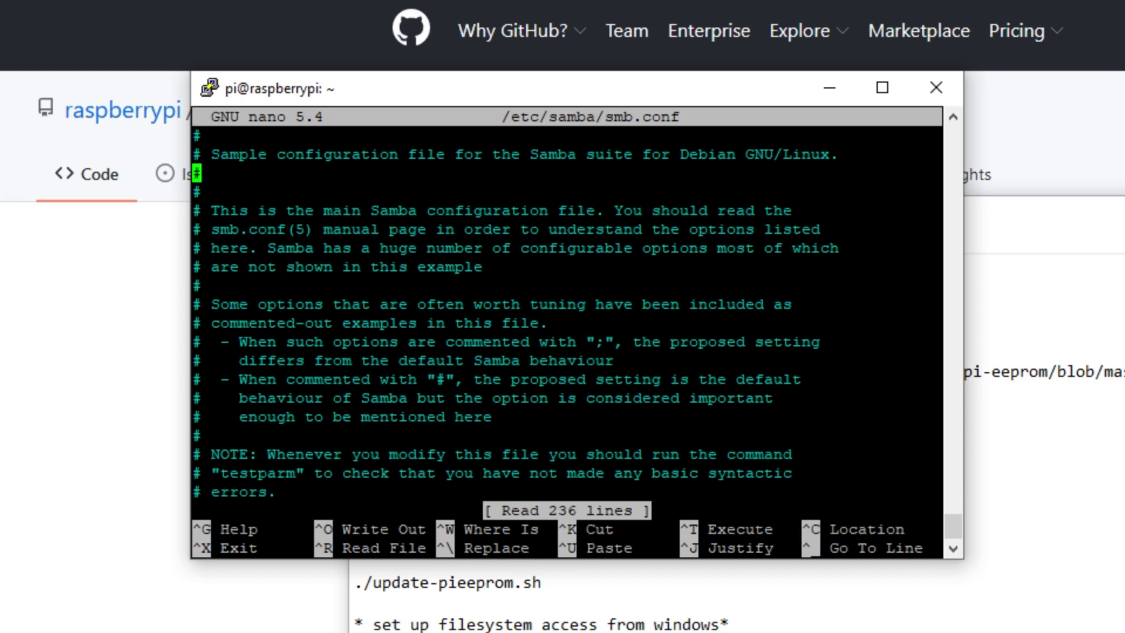
{"action": "key", "text": "Down"}
{"action": "key", "text": "Down"}
{"action": "key", "text": "Down"}
{"action": "key", "text": "Down"}
{"action": "key", "text": "Down"}
{"action": "key", "text": "Down"}
{"action": "key", "text": "Down"}
{"action": "key", "text": "Down"}
{"action": "key", "text": "Down"}
{"action": "key", "text": "Down"}
{"action": "key", "text": "Down"}
{"action": "key", "text": "Down"}
{"action": "key", "text": "Down"}
{"action": "key", "text": "Down"}
{"action": "key", "text": "Down"}
{"action": "key", "text": "Down"}
{"action": "key", "text": "Down"}
{"action": "key", "text": "Down"}
{"action": "key", "text": "Down"}
{"action": "key", "text": "Down"}
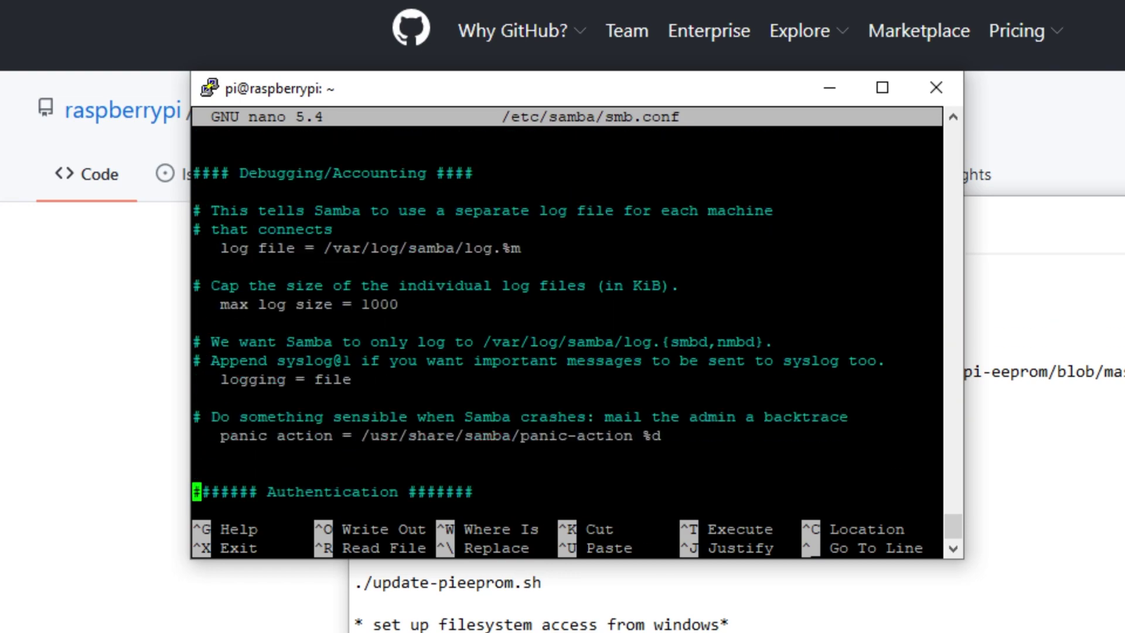
{"action": "key", "text": "Down"}
{"action": "key", "text": "Down"}
{"action": "key", "text": "Down"}
{"action": "key", "text": "Down"}
{"action": "key", "text": "Down"}
{"action": "key", "text": "Down"}
{"action": "key", "text": "Down"}
{"action": "key", "text": "Down"}
{"action": "key", "text": "Down"}
{"action": "key", "text": "Down"}
{"action": "key", "text": "Down"}
{"action": "key", "text": "Down"}
{"action": "key", "text": "Down"}
{"action": "key", "text": "Down"}
{"action": "key", "text": "Down"}
{"action": "key", "text": "Down"}
{"action": "key", "text": "Down"}
{"action": "key", "text": "Down"}
{"action": "key", "text": "Down"}
{"action": "key", "text": "Down"}
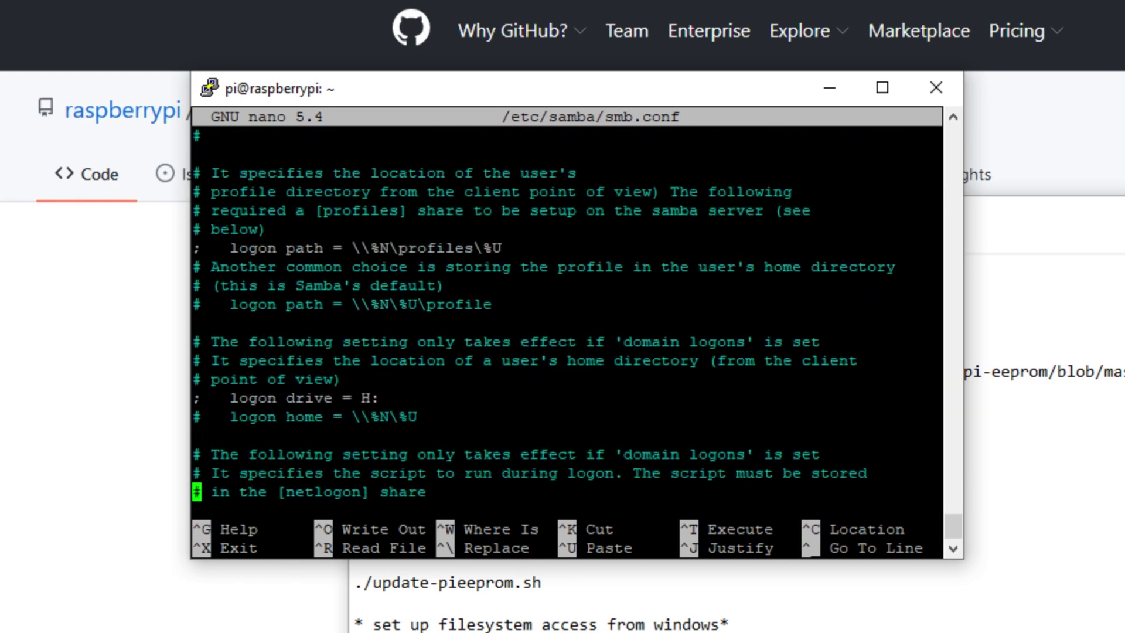
{"action": "key", "text": "Down"}
{"action": "key", "text": "Down"}
{"action": "key", "text": "Down"}
{"action": "key", "text": "Down"}
{"action": "key", "text": "Down"}
{"action": "key", "text": "Down"}
{"action": "key", "text": "Down"}
{"action": "key", "text": "Down"}
{"action": "key", "text": "Down"}
{"action": "key", "text": "Down"}
{"action": "key", "text": "Down"}
{"action": "key", "text": "Down"}
{"action": "key", "text": "Down"}
{"action": "key", "text": "Down"}
{"action": "key", "text": "Down"}
{"action": "key", "text": "Down"}
{"action": "key", "text": "Down"}
{"action": "key", "text": "Down"}
{"action": "key", "text": "Down"}
{"action": "key", "text": "Down"}
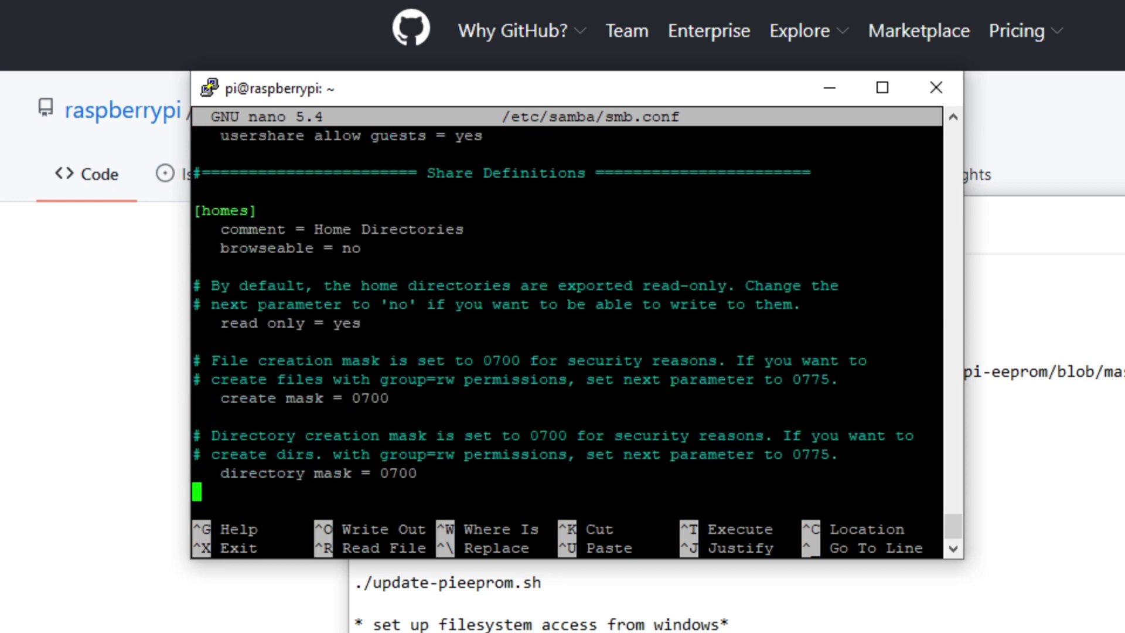
{"action": "key", "text": "Down"}
{"action": "key", "text": "Down"}
{"action": "key", "text": "Down"}
{"action": "key", "text": "Down"}
{"action": "key", "text": "Down"}
{"action": "key", "text": "Down"}
{"action": "key", "text": "Down"}
{"action": "key", "text": "Down"}
{"action": "key", "text": "Down"}
{"action": "key", "text": "Down"}
{"action": "key", "text": "Down"}
{"action": "key", "text": "Down"}
{"action": "key", "text": "Down"}
{"action": "key", "text": "Down"}
{"action": "key", "text": "Down"}
{"action": "key", "text": "Down"}
{"action": "key", "text": "Down"}
{"action": "key", "text": "Down"}
{"action": "key", "text": "Down"}
{"action": "key", "text": "Down"}
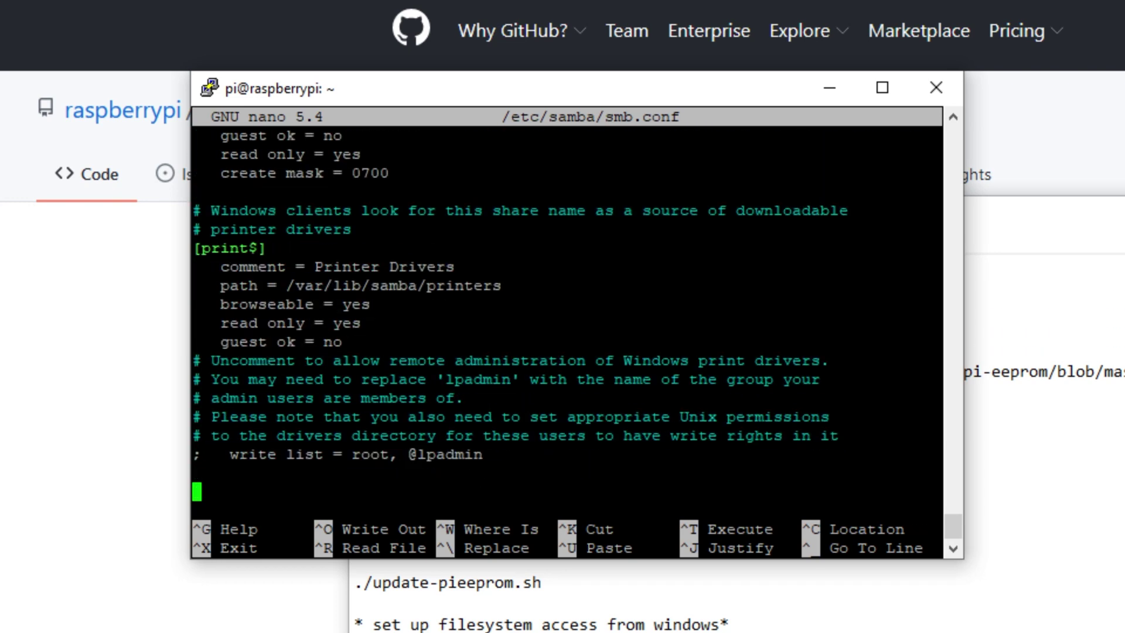
{"action": "key", "text": "shift+Insert"}
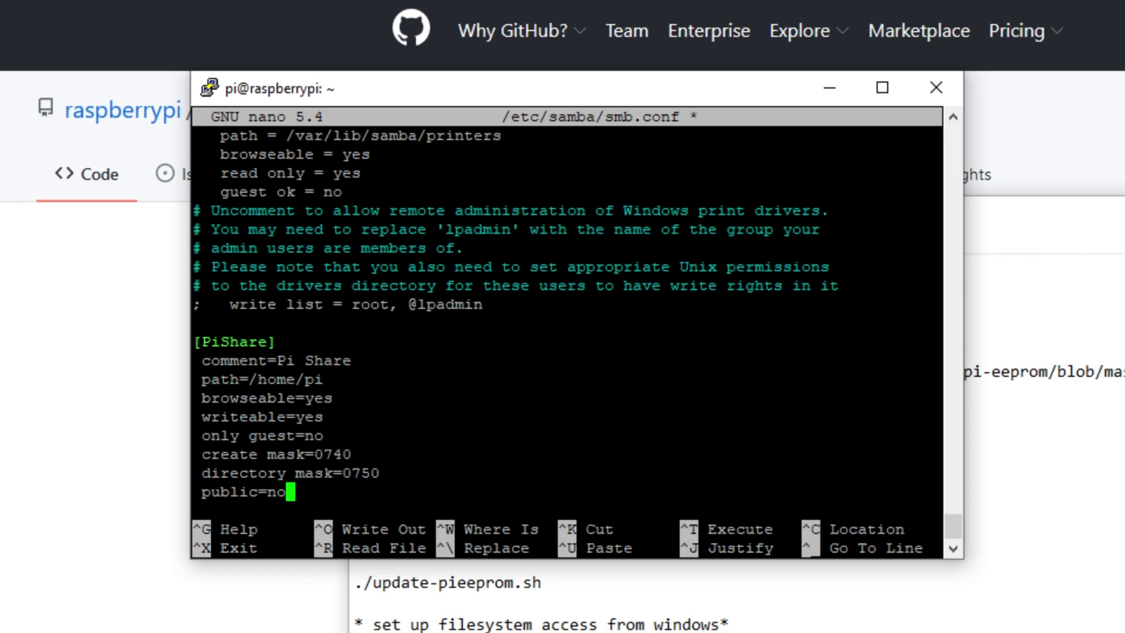
{"action": "key", "text": "ctrl+x"}
{"action": "key", "text": "y"}
{"action": "key", "text": "Return"}
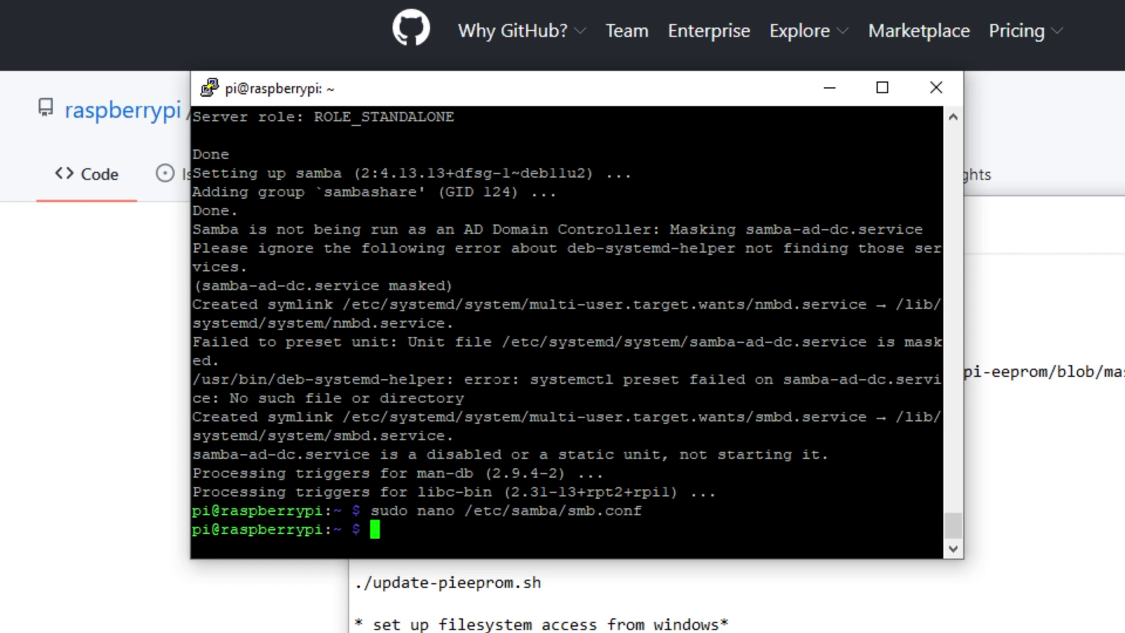
{"action": "key", "text": "Up"}
{"action": "key", "text": "Return"}
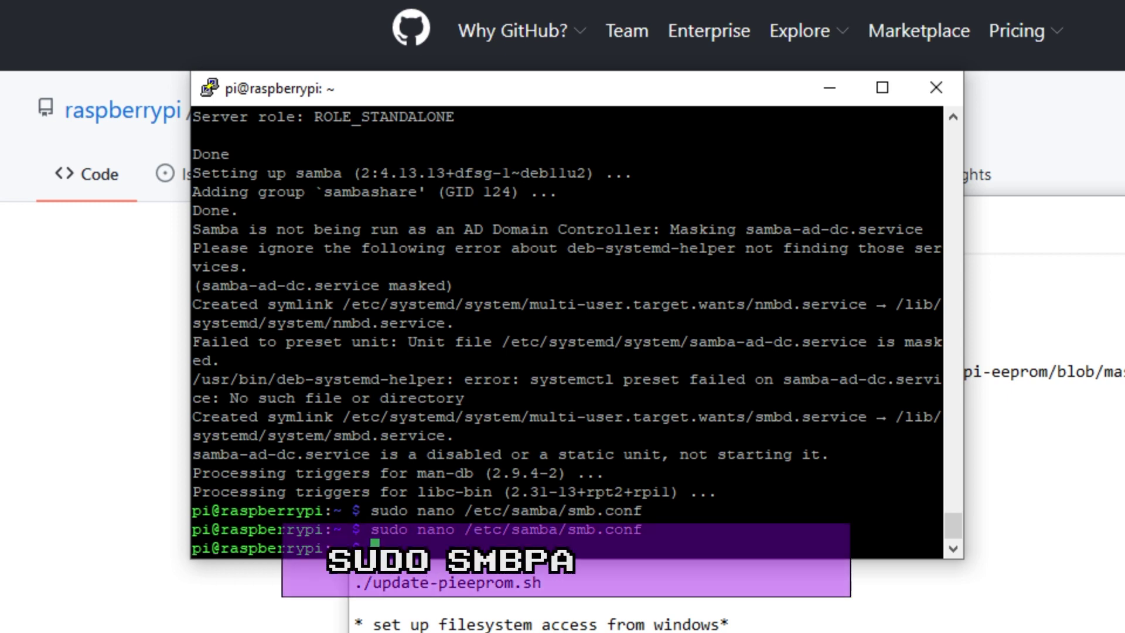
Run 'sudo smbpasswd -a pi' and enter the new Samba password twice
{"action": "type", "text": "sudo "}
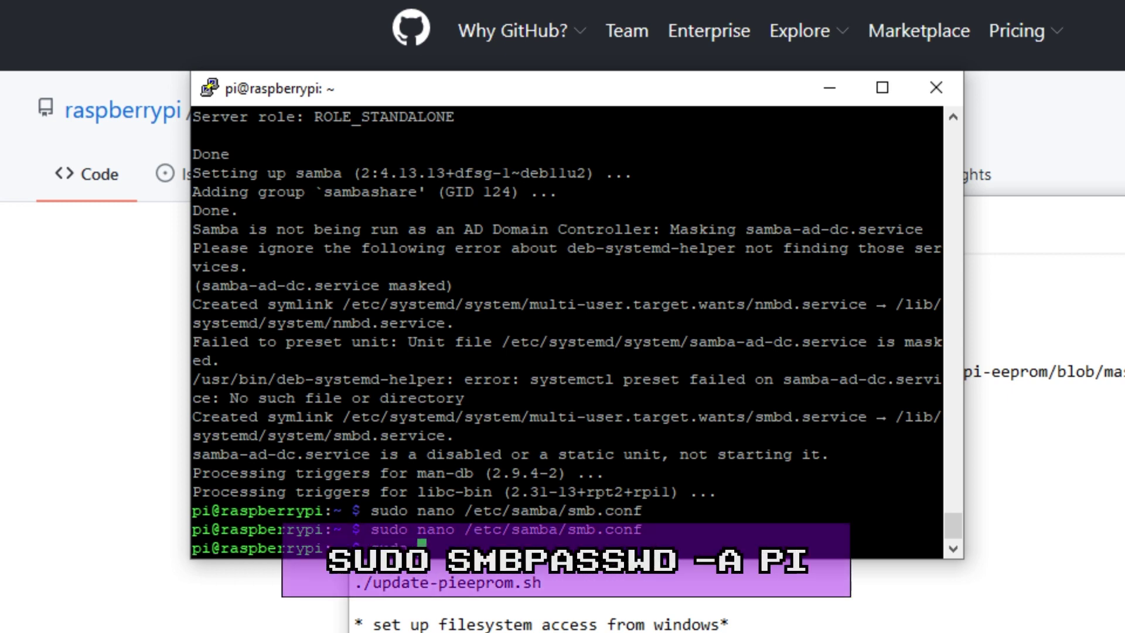
{"action": "type", "text": "smbpass"}
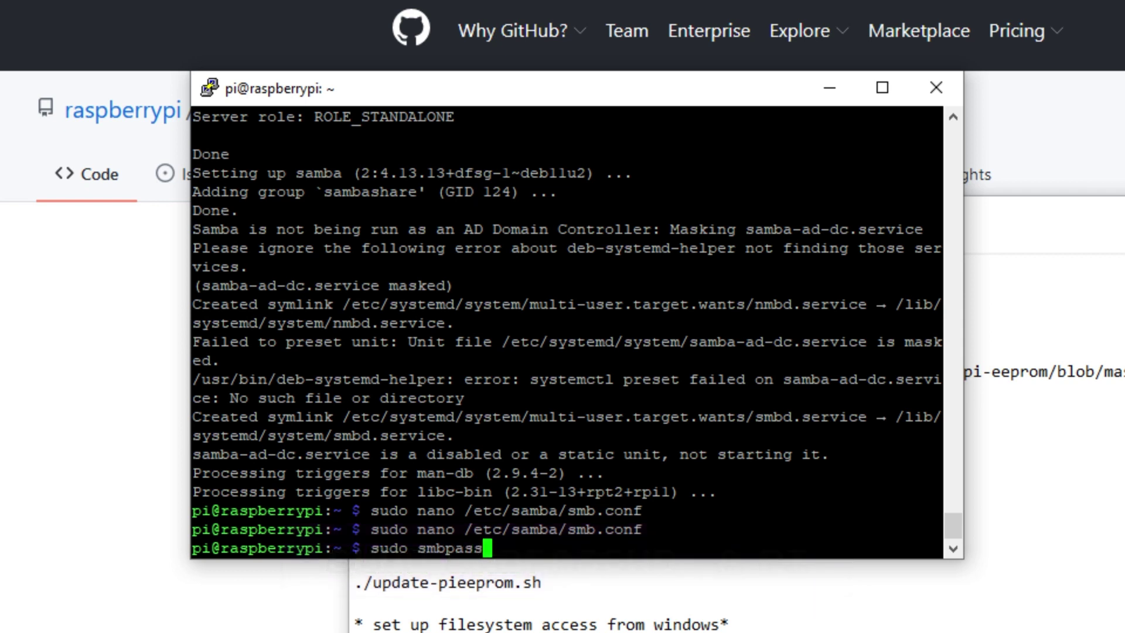
{"action": "type", "text": "wd -a pi"}
{"action": "key", "text": "Return"}
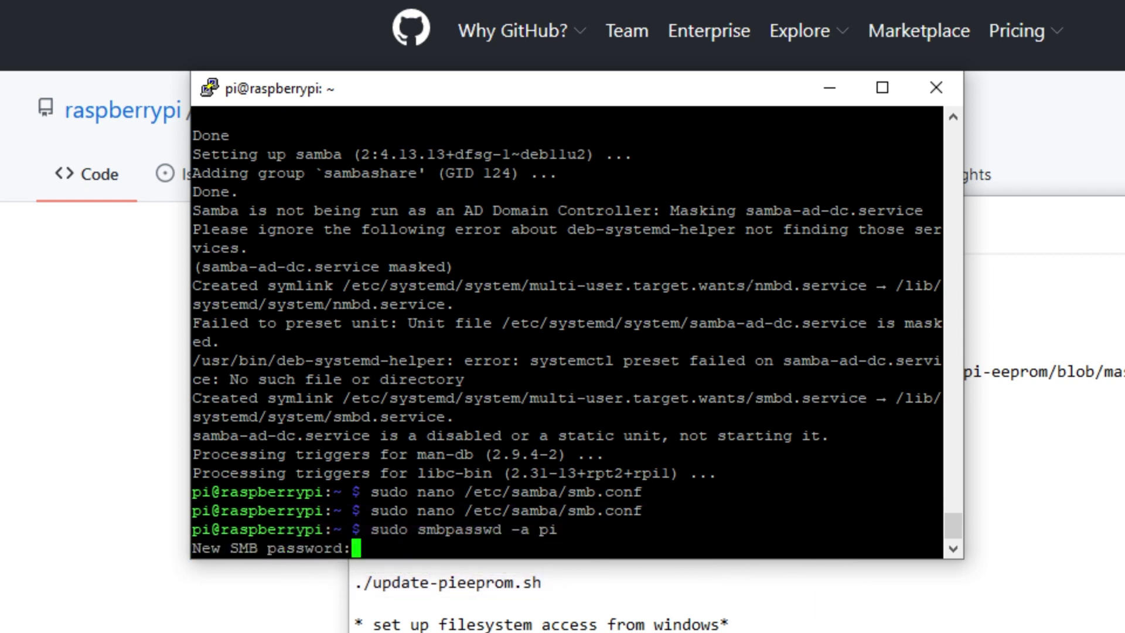
{"action": "key", "text": "Return"}
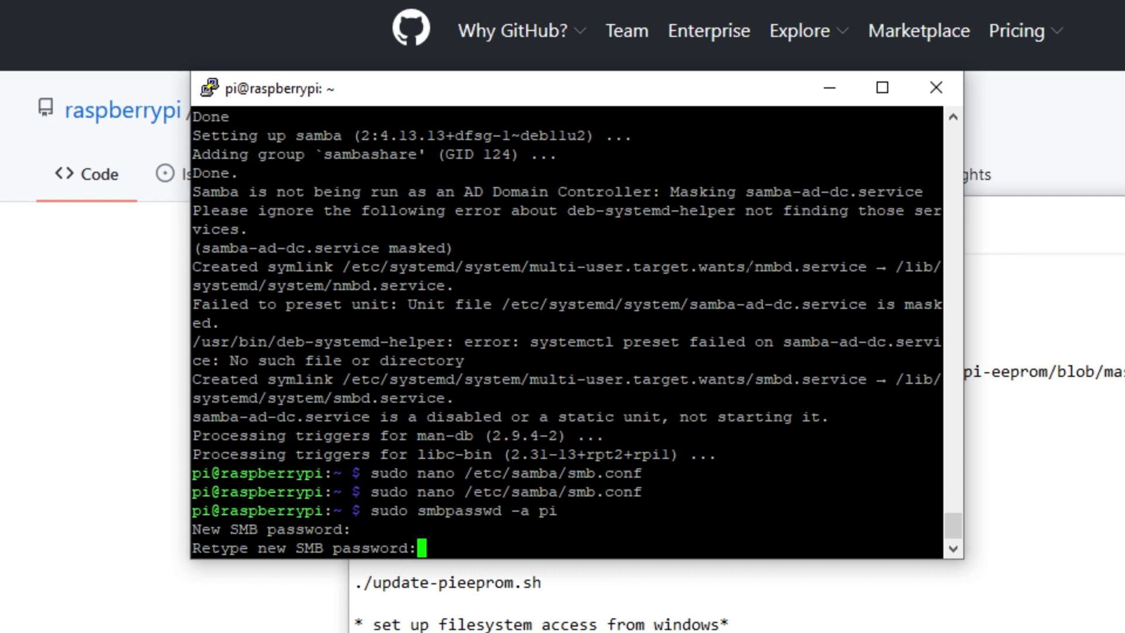
{"action": "key", "text": "Return"}
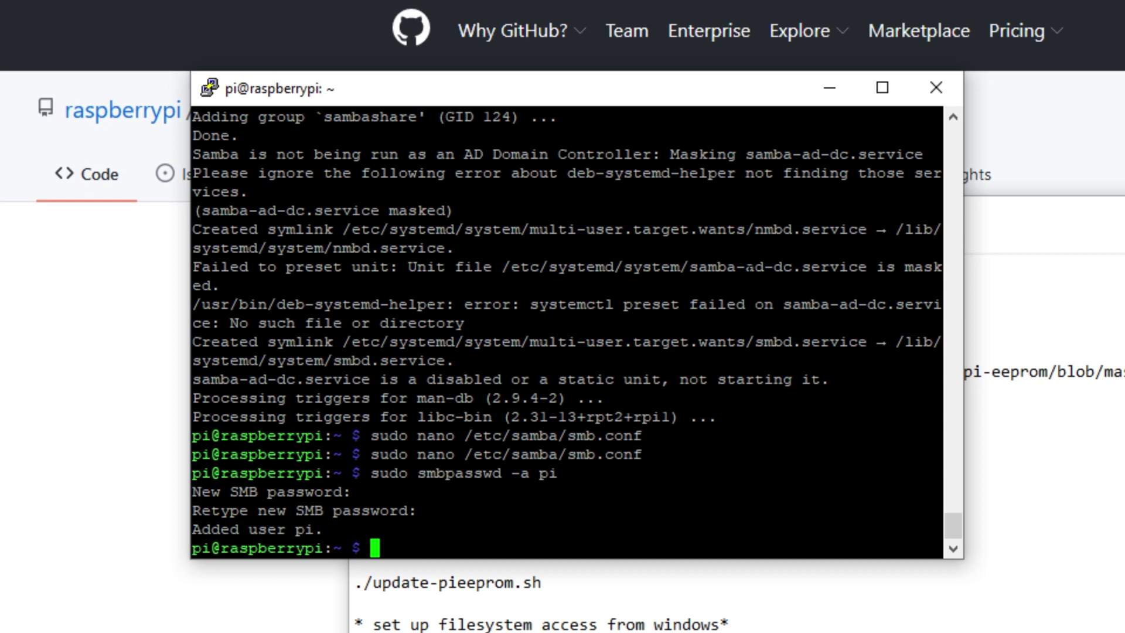
Scroll through the Notepad setup notes, then return to the terminal
{"action": "left_click", "coordinate": [586, 560]}
{"action": "scroll", "coordinate": [586, 560], "scroll_direction": "down", "scroll_amount": 3}
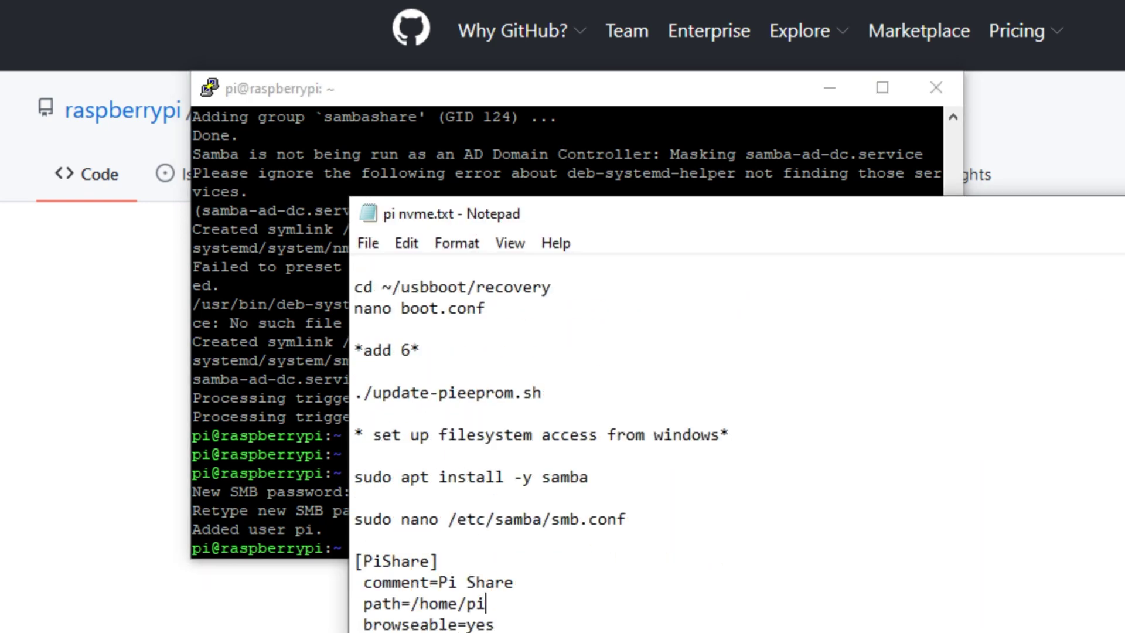
{"action": "key", "text": "alt+Tab"}
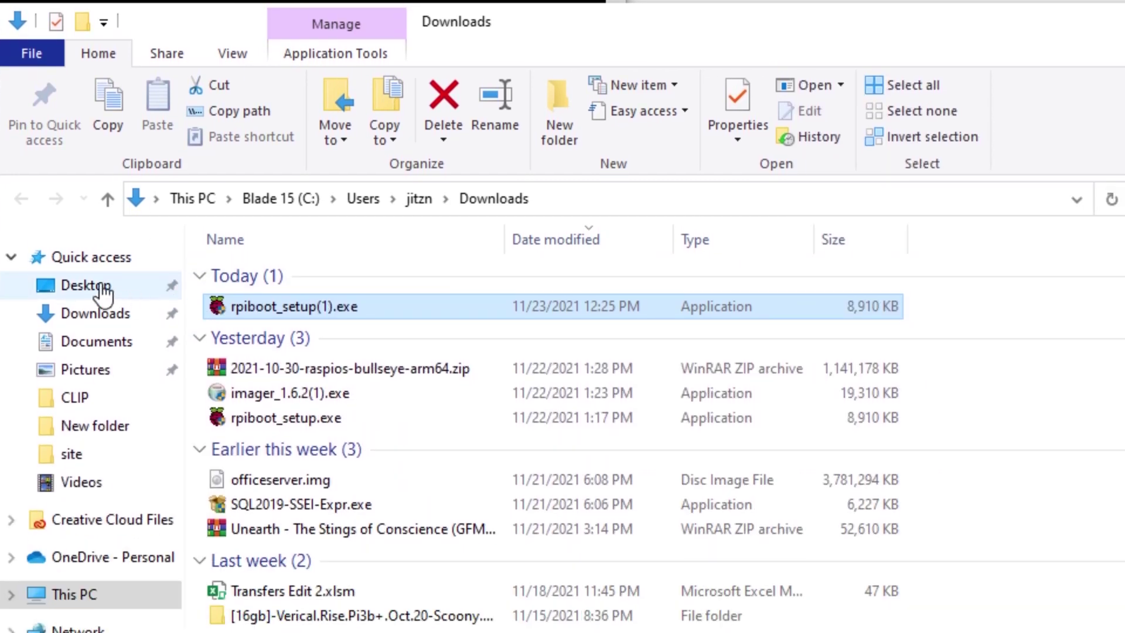
Browse File Explorer to the network location \\10.0.0.242
{"action": "left_click", "coordinate": [70, 289]}
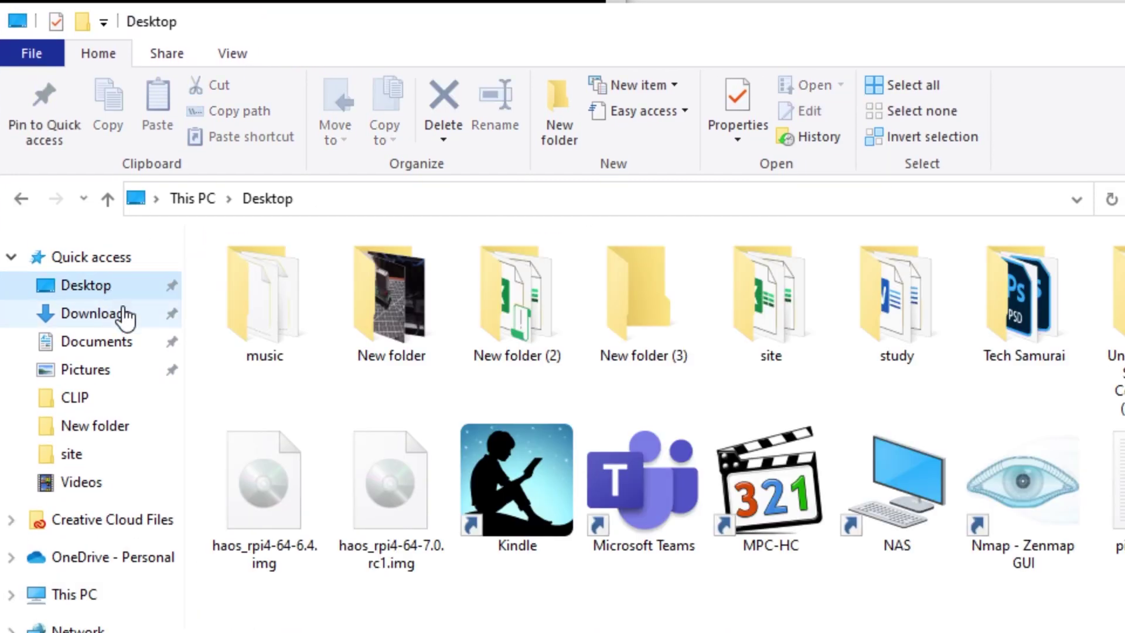
{"action": "left_click", "coordinate": [414, 199]}
{"action": "type", "text": "\\\\10"}
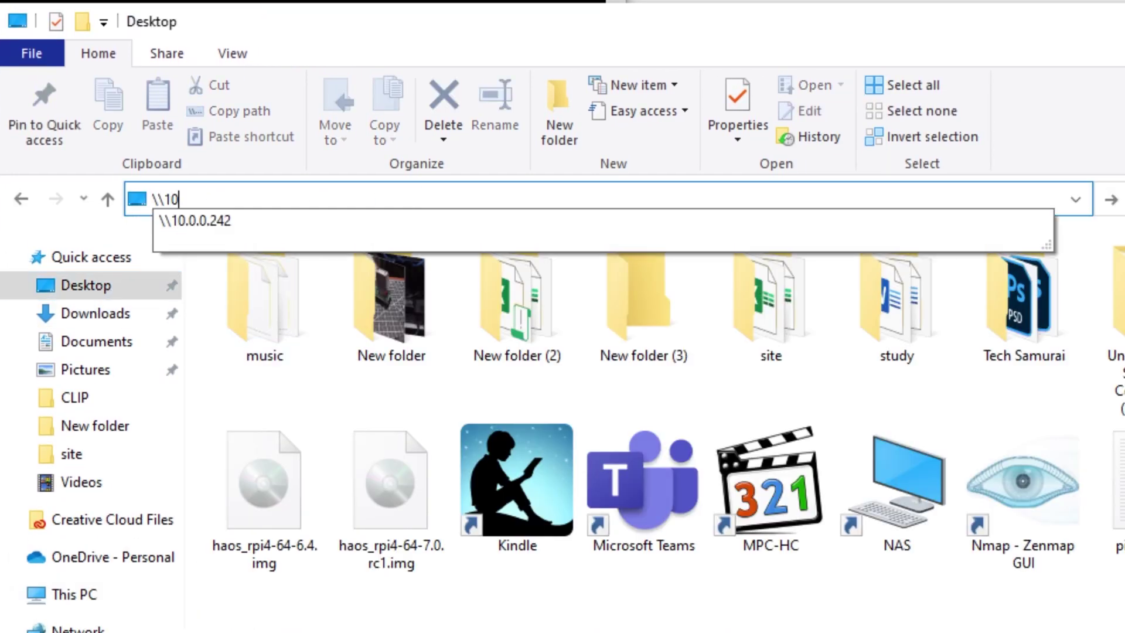
{"action": "key", "text": "Down"}
{"action": "key", "text": "Return"}
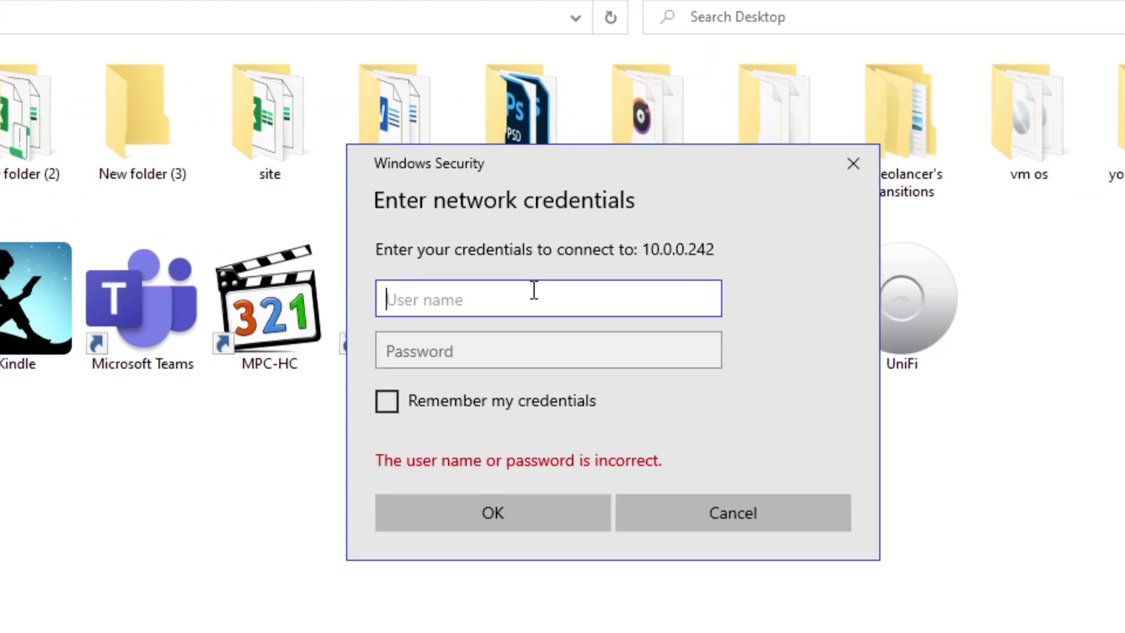
Sign in as user pi with the account password and open the PiShare share
{"action": "type", "text": "pi"}
{"action": "key", "text": "Tab"}
{"action": "type", "text": "****"}
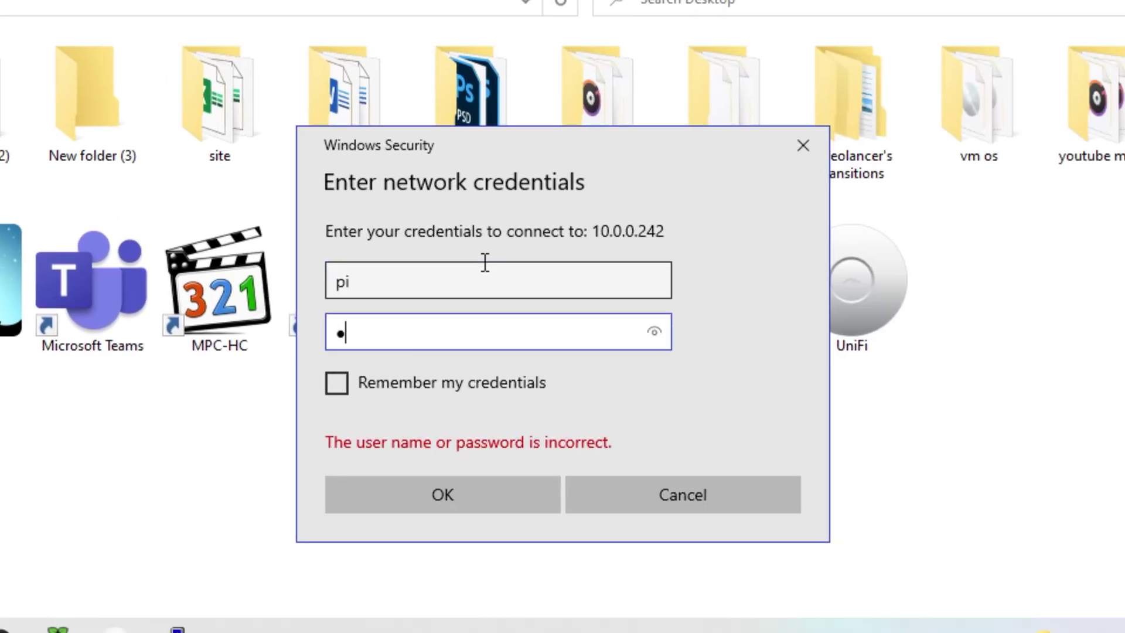
{"action": "type", "text": "********"}
{"action": "key", "text": "Return"}
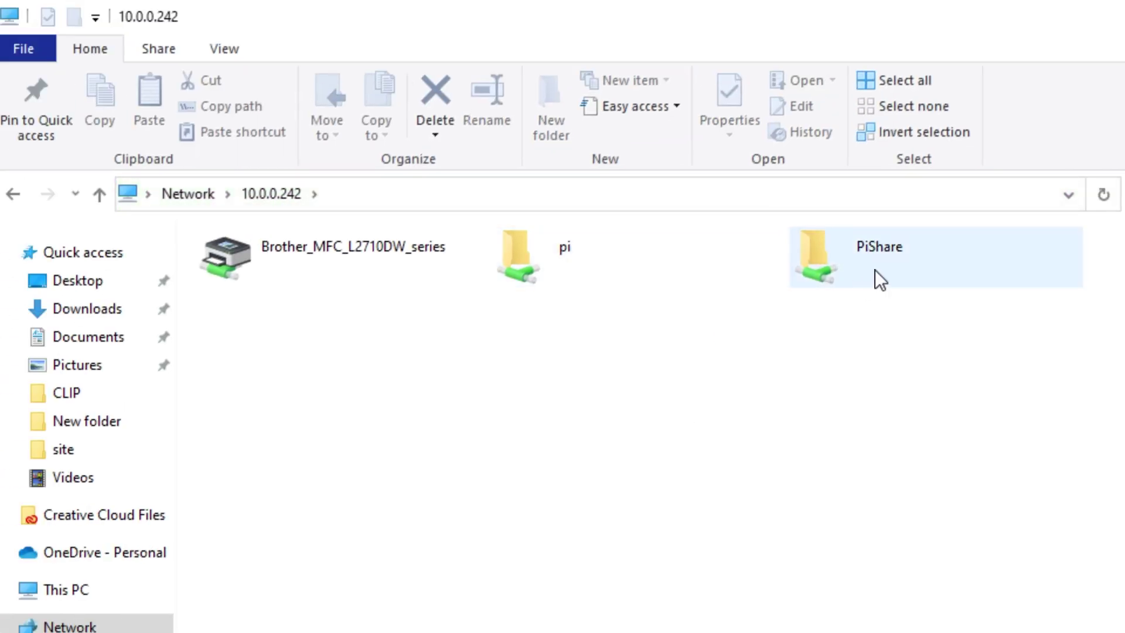
{"action": "double_click", "coordinate": [889, 260]}
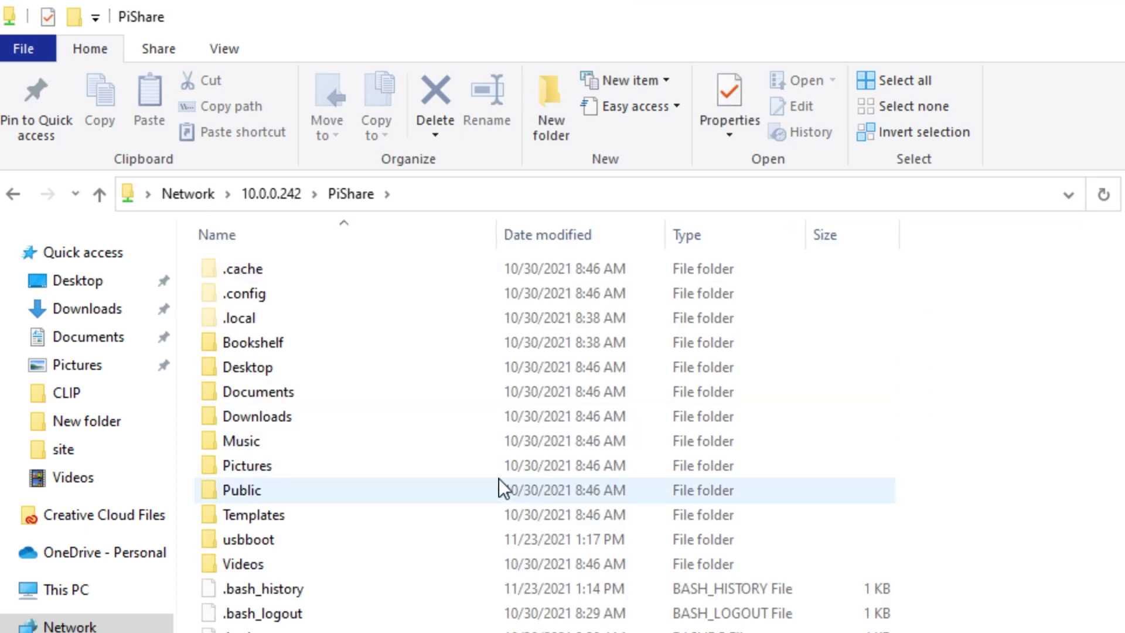
Open usbboot on PiShare and copy its recovery folder onto the Windows desktop
{"action": "double_click", "coordinate": [349, 534]}
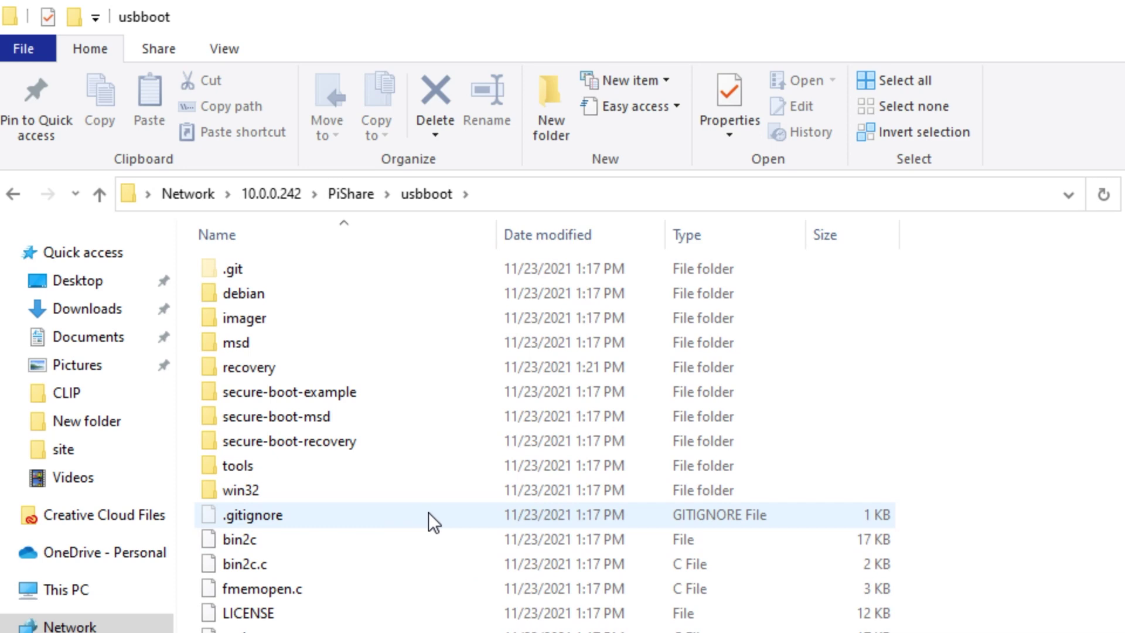
{"action": "left_click", "coordinate": [322, 366]}
{"action": "right_click", "coordinate": [322, 365]}
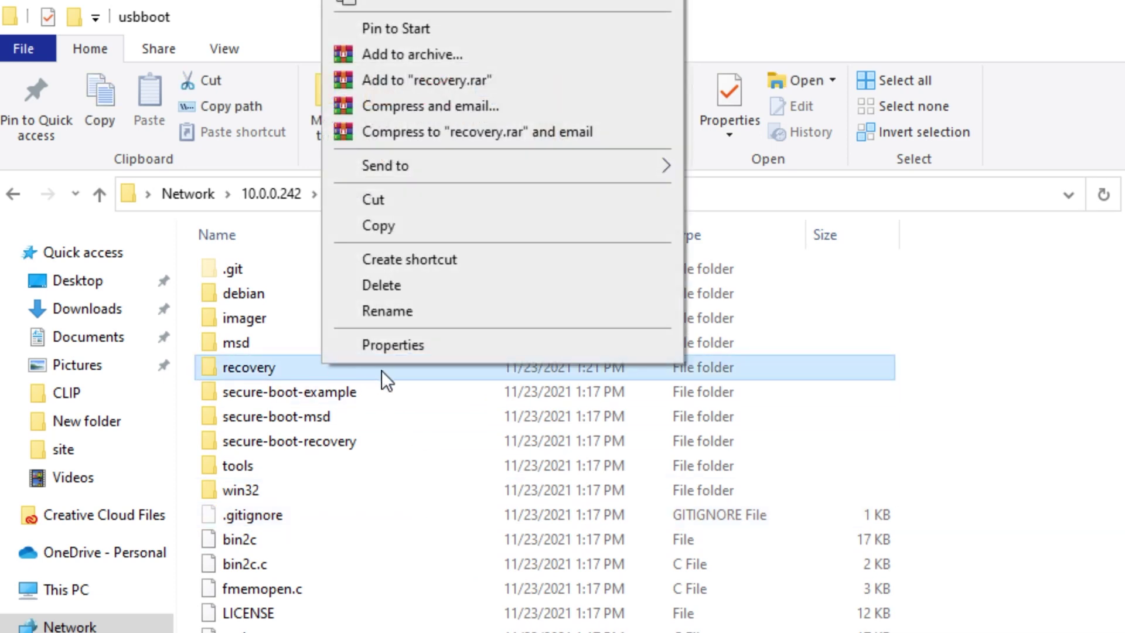
{"action": "left_click", "coordinate": [421, 234]}
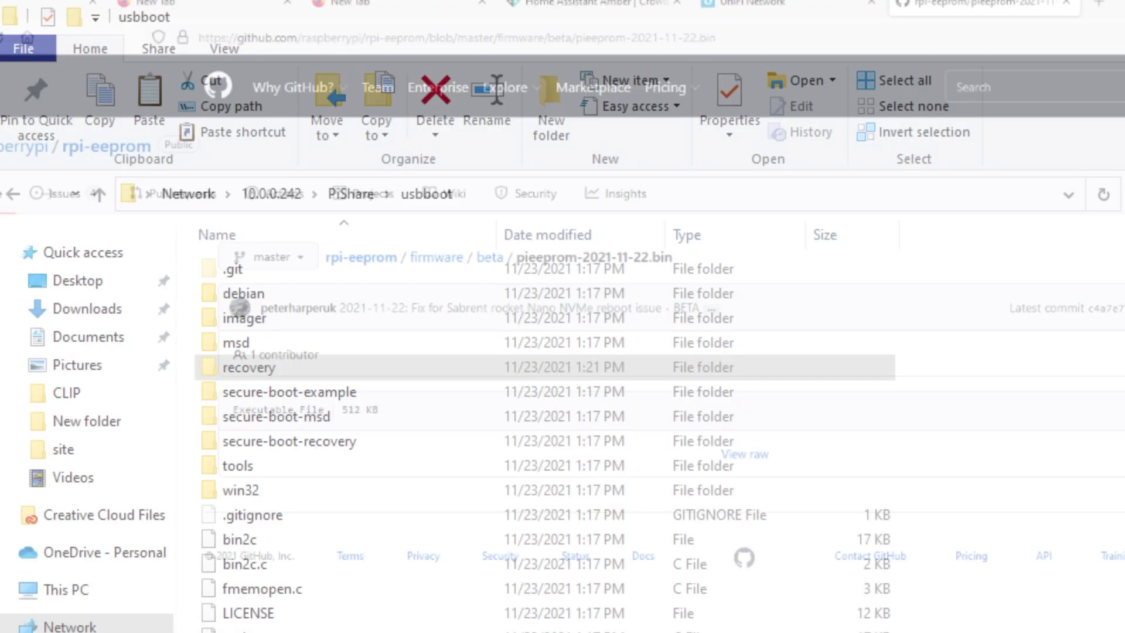
{"action": "right_click", "coordinate": [913, 77]}
{"action": "left_click", "coordinate": [948, 142]}
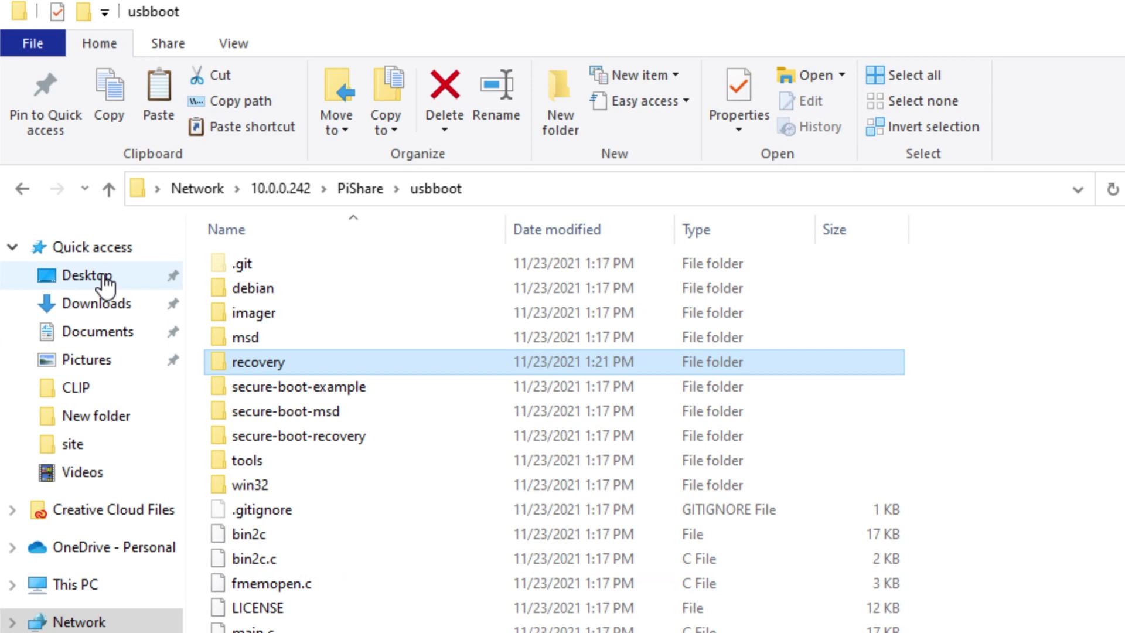
Navigate to C:\Program Files (x86)\Raspberry Pi in File Explorer
{"action": "left_click", "coordinate": [74, 589]}
{"action": "double_click", "coordinate": [375, 434]}
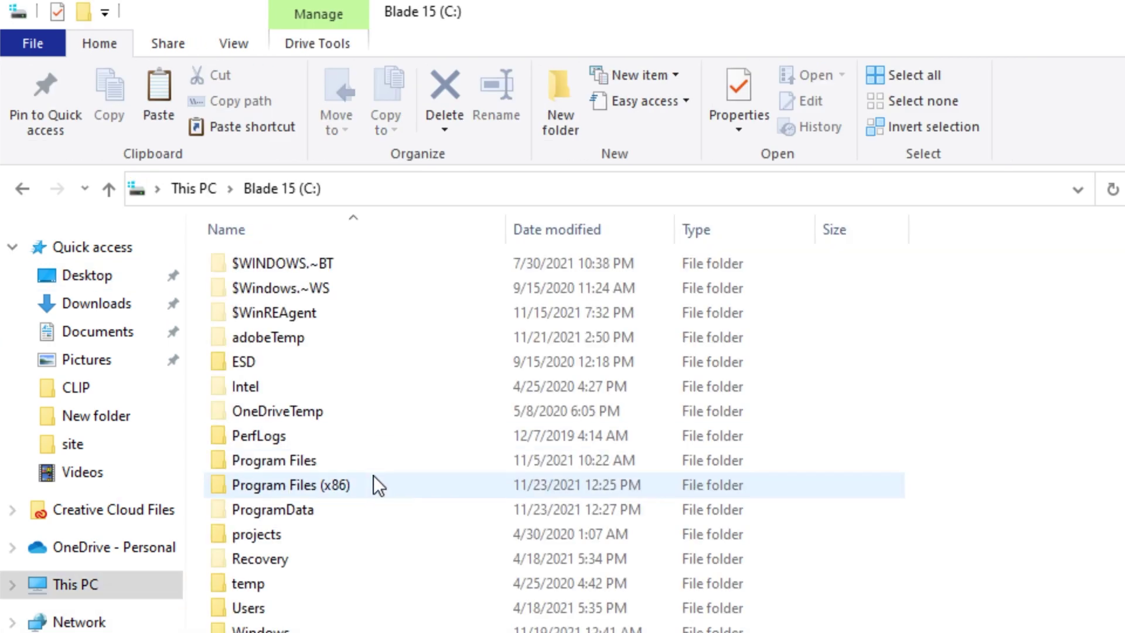
{"action": "left_click", "coordinate": [354, 477]}
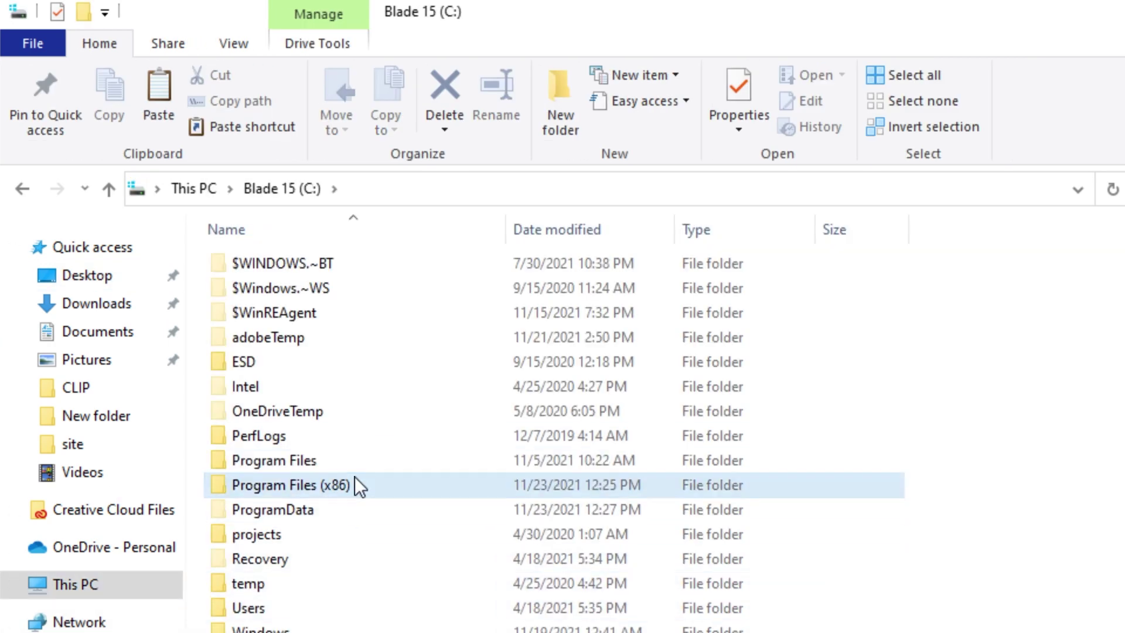
{"action": "double_click", "coordinate": [355, 477]}
{"action": "scroll", "coordinate": [395, 607], "scroll_direction": "down", "scroll_amount": 3}
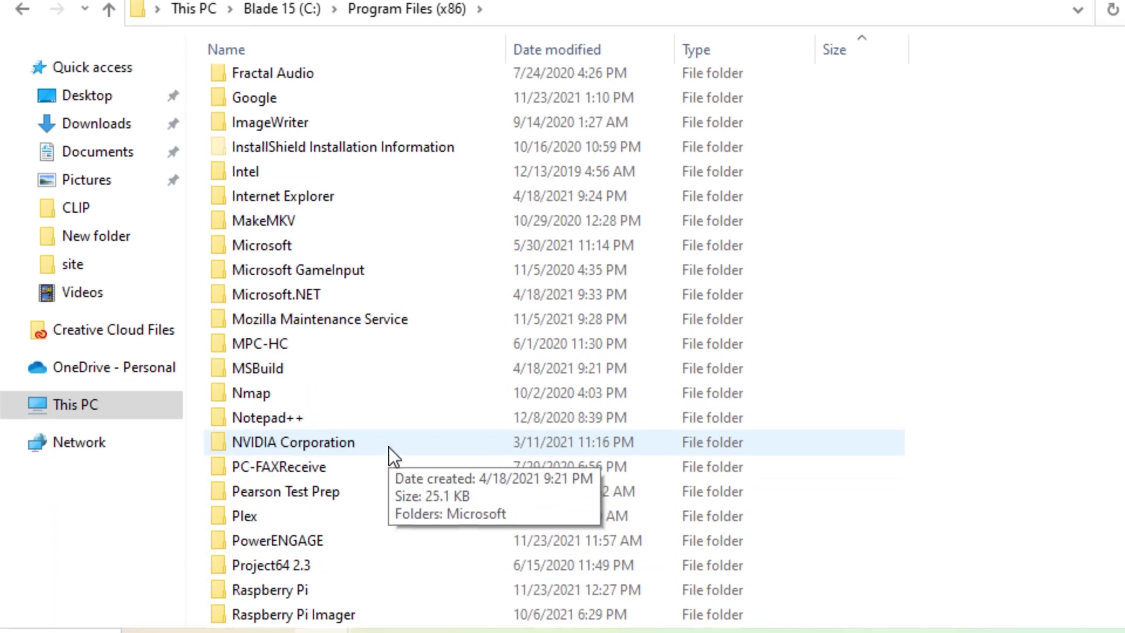
{"action": "scroll", "coordinate": [364, 516], "scroll_direction": "down", "scroll_amount": 1}
{"action": "left_click", "coordinate": [346, 518]}
{"action": "double_click", "coordinate": [346, 518]}
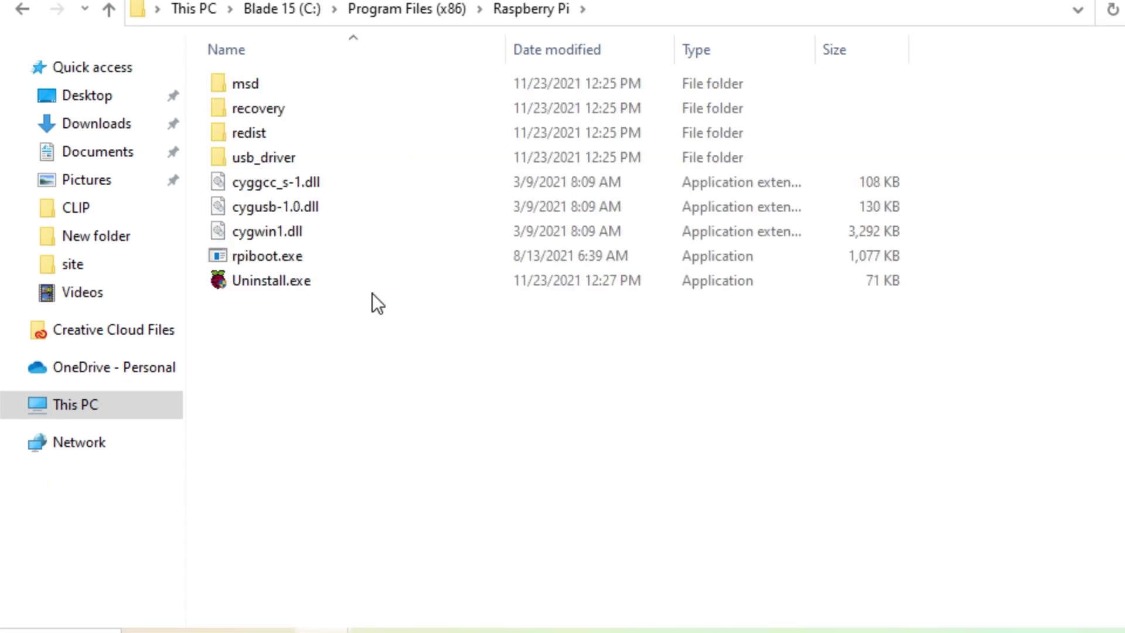
Paste the copied recovery files there, choose Replace, then cancel the folder access prompt
{"action": "right_click", "coordinate": [361, 334]}
{"action": "left_click", "coordinate": [467, 160]}
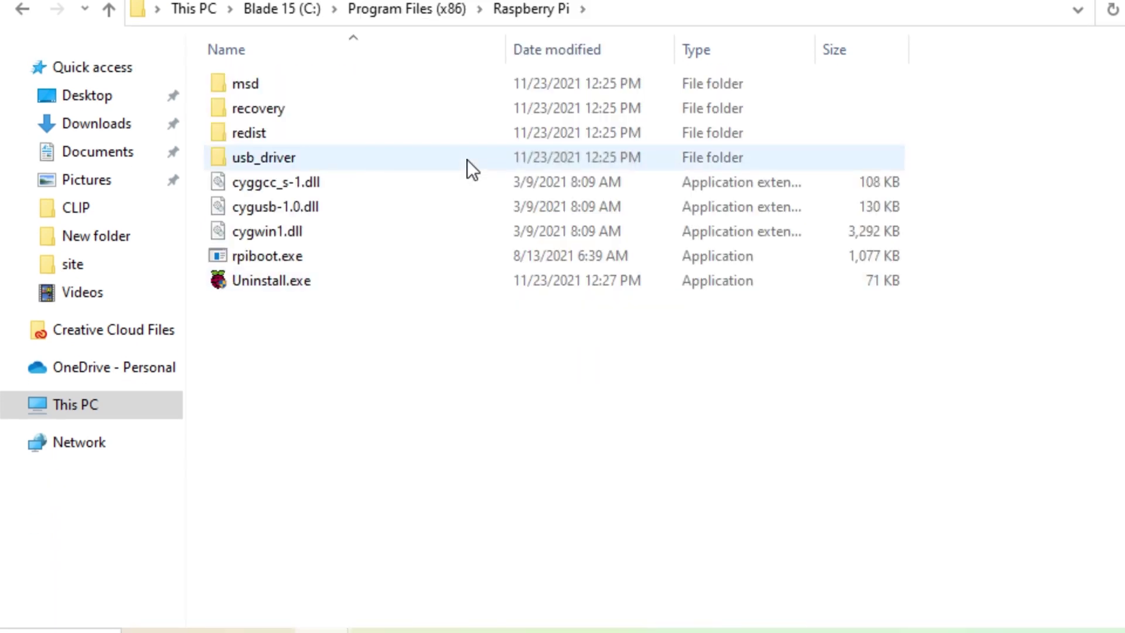
{"action": "left_click", "coordinate": [590, 244]}
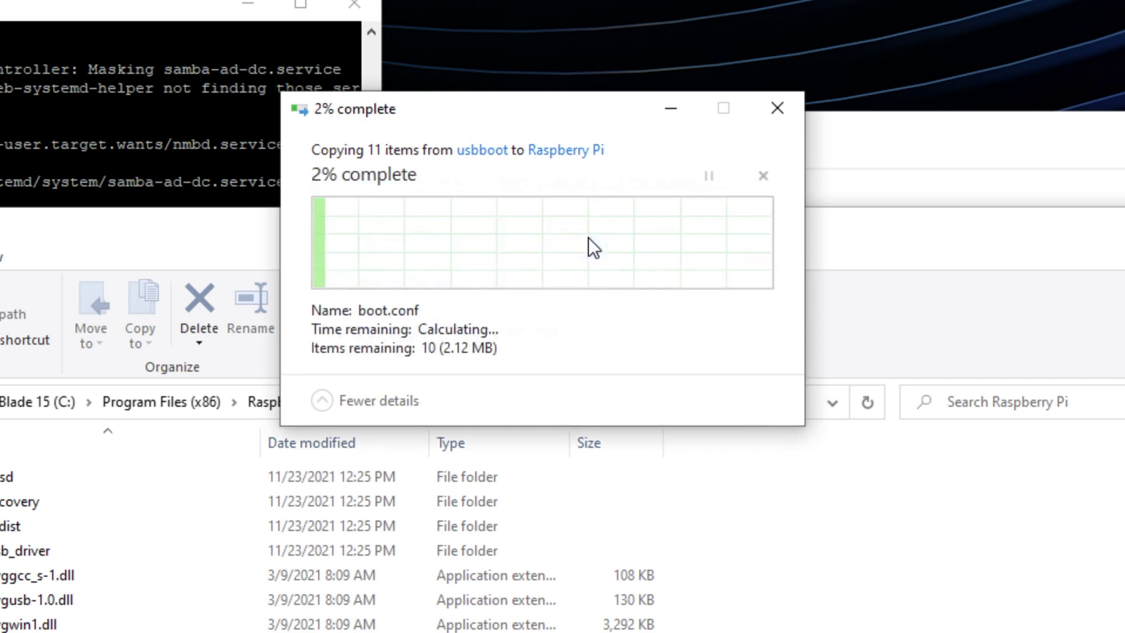
{"action": "left_click", "coordinate": [491, 307]}
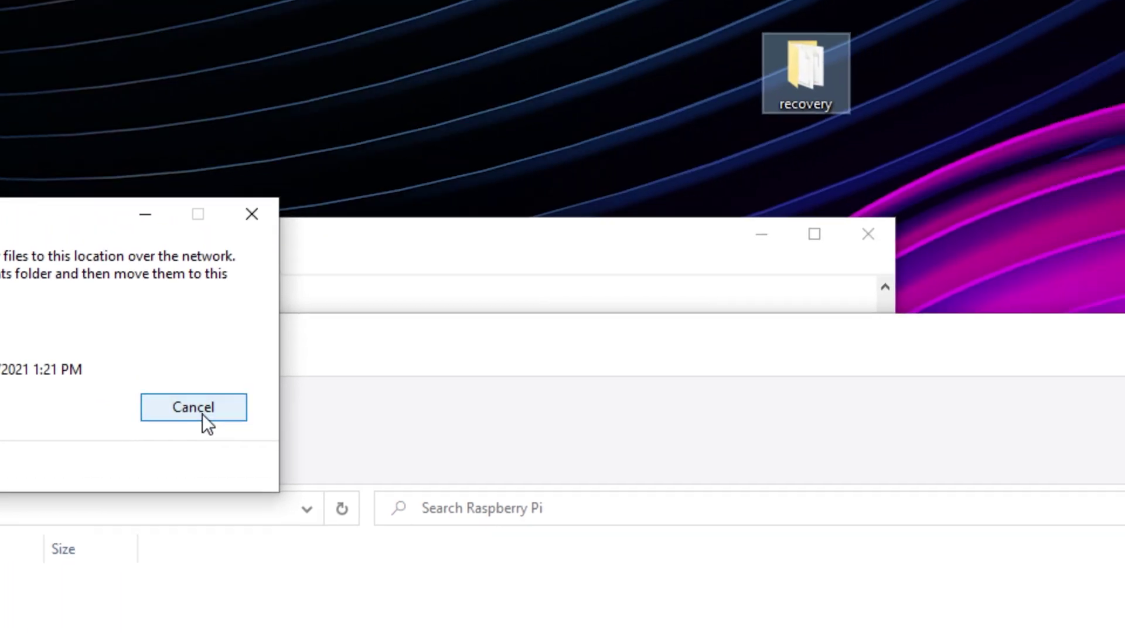
{"action": "left_click", "coordinate": [208, 409]}
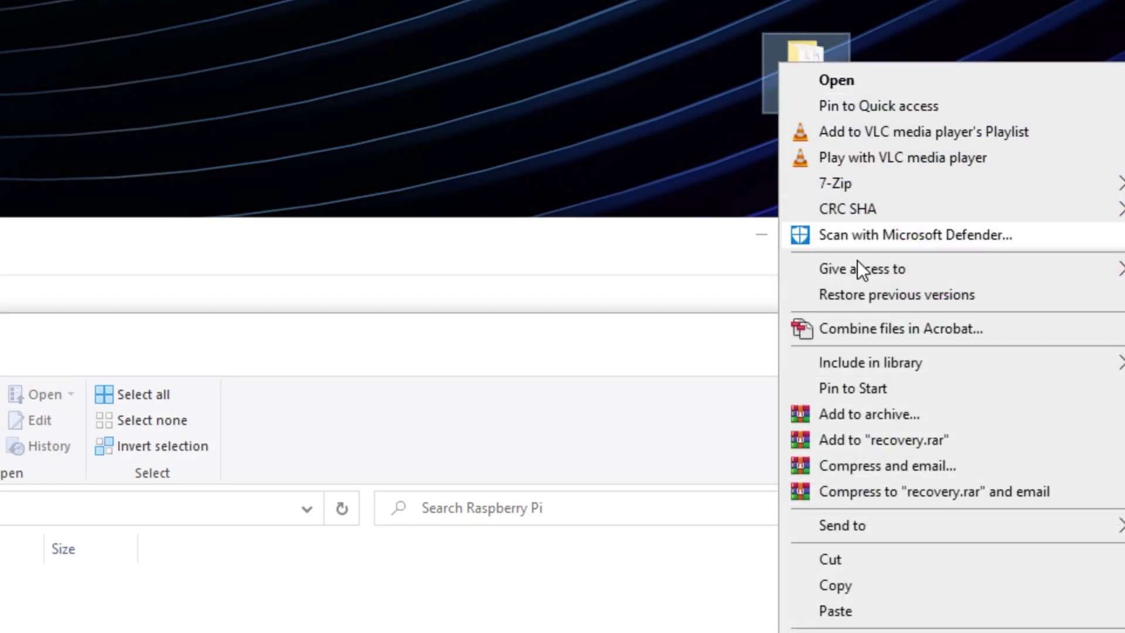
Recopy the desktop recovery folder into Raspberry Pi, replacing all files with administrator permission, then close PuTTY
{"action": "left_click", "coordinate": [866, 586]}
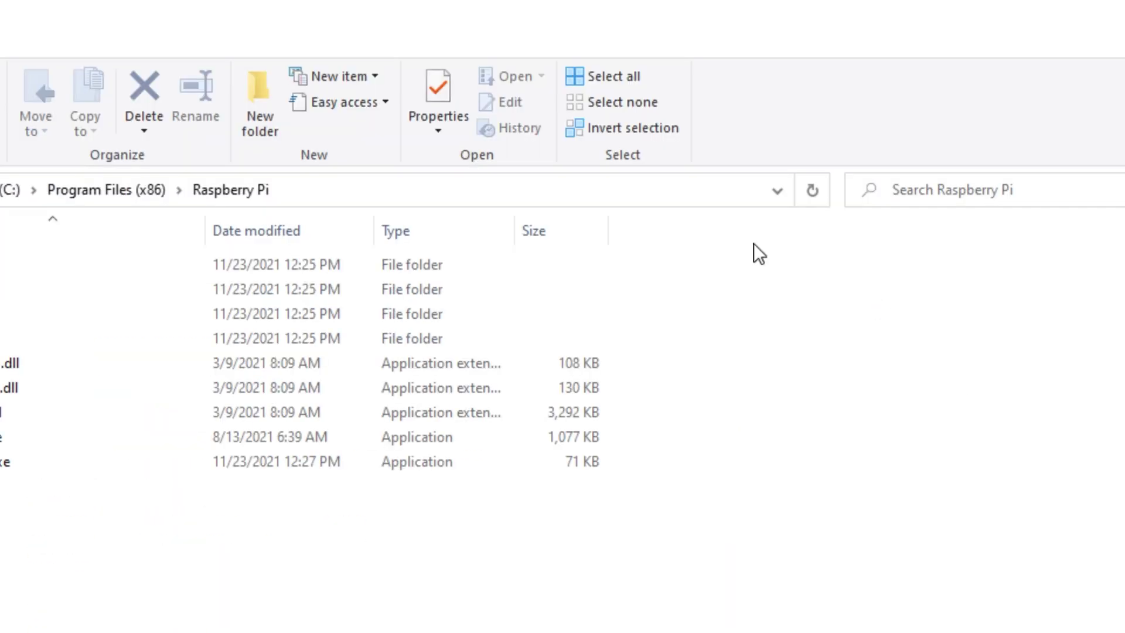
{"action": "right_click", "coordinate": [936, 368]}
{"action": "left_click", "coordinate": [1019, 511]}
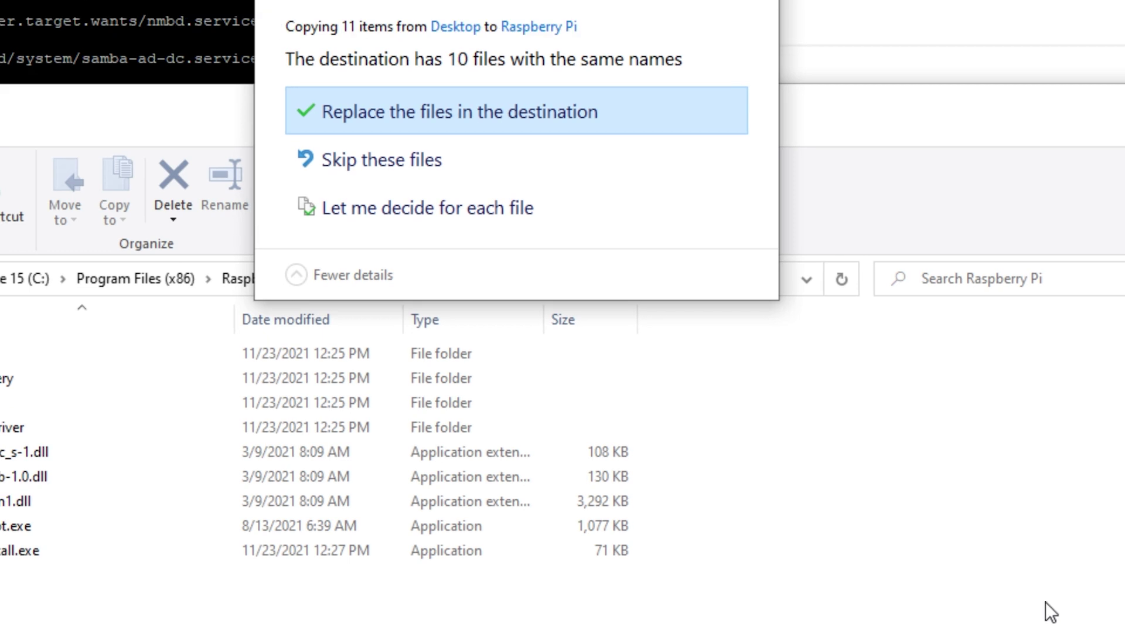
{"action": "left_click", "coordinate": [543, 266]}
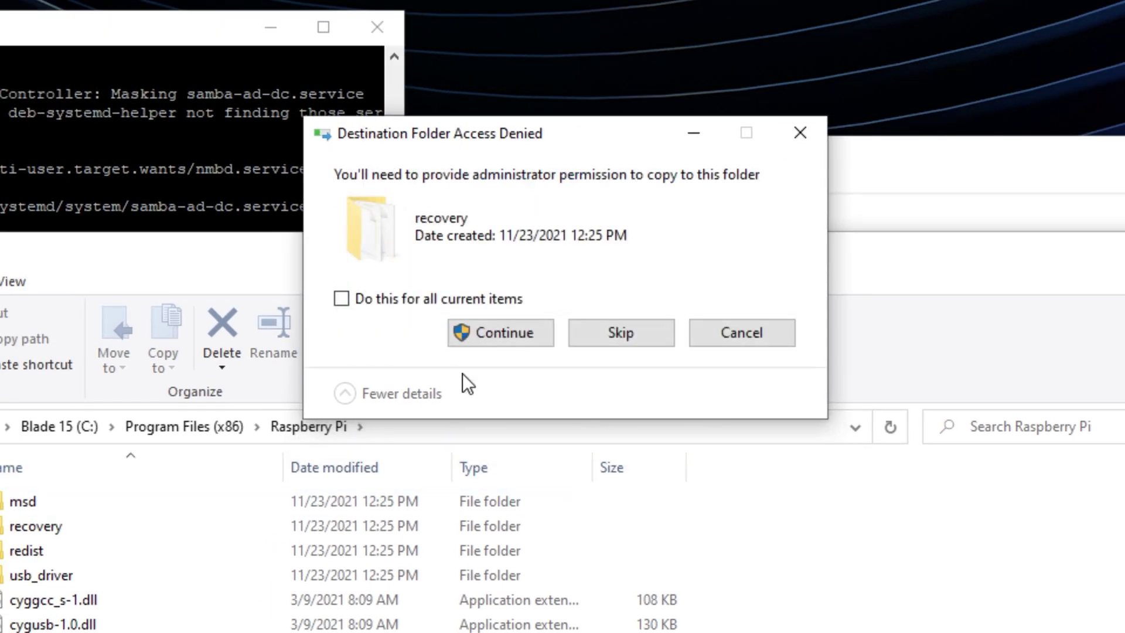
{"action": "key", "text": "alt+a"}
{"action": "left_click", "coordinate": [484, 336]}
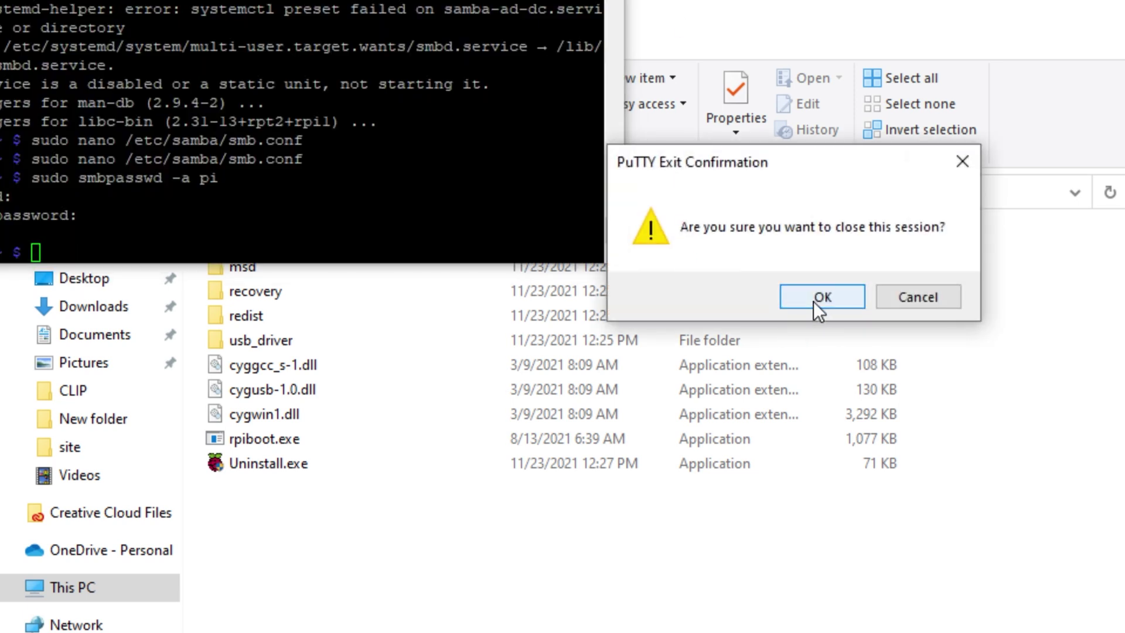
{"action": "left_click", "coordinate": [816, 298]}
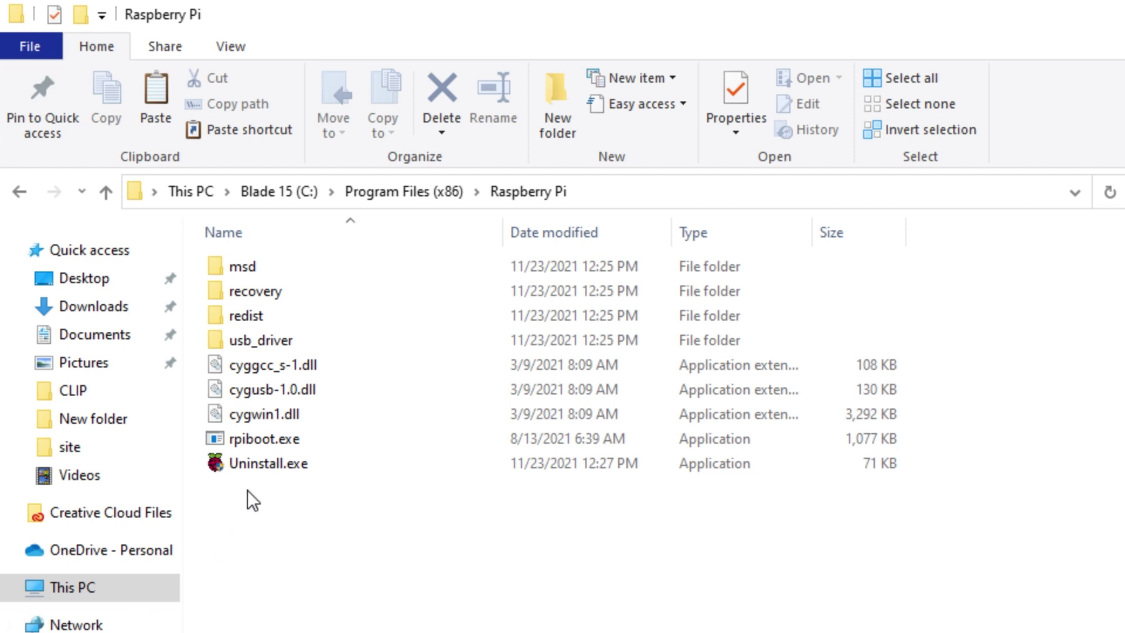
Launch rpiboot.exe and dismiss the drive format and location-unavailable dialogs
{"action": "double_click", "coordinate": [276, 444]}
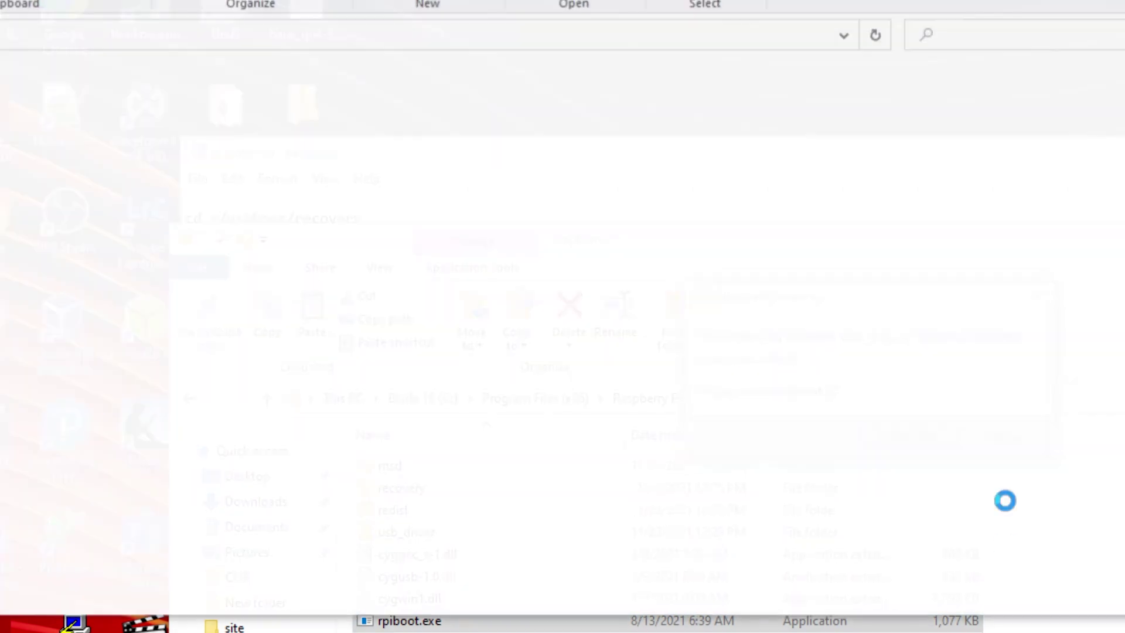
{"action": "left_click", "coordinate": [1051, 290]}
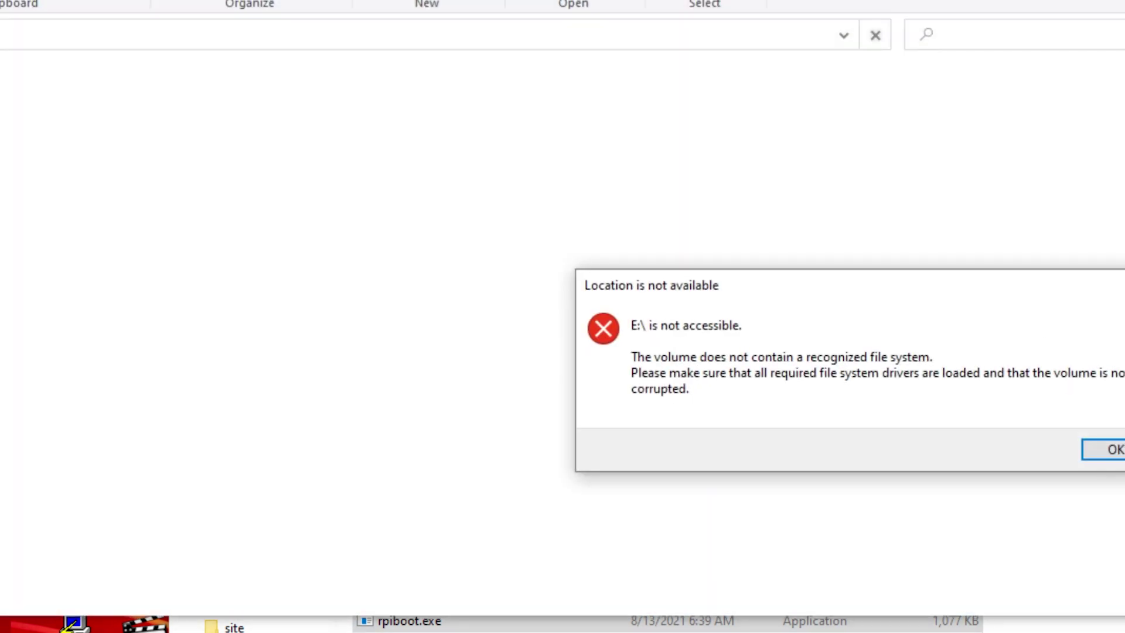
{"action": "left_click", "coordinate": [1115, 449]}
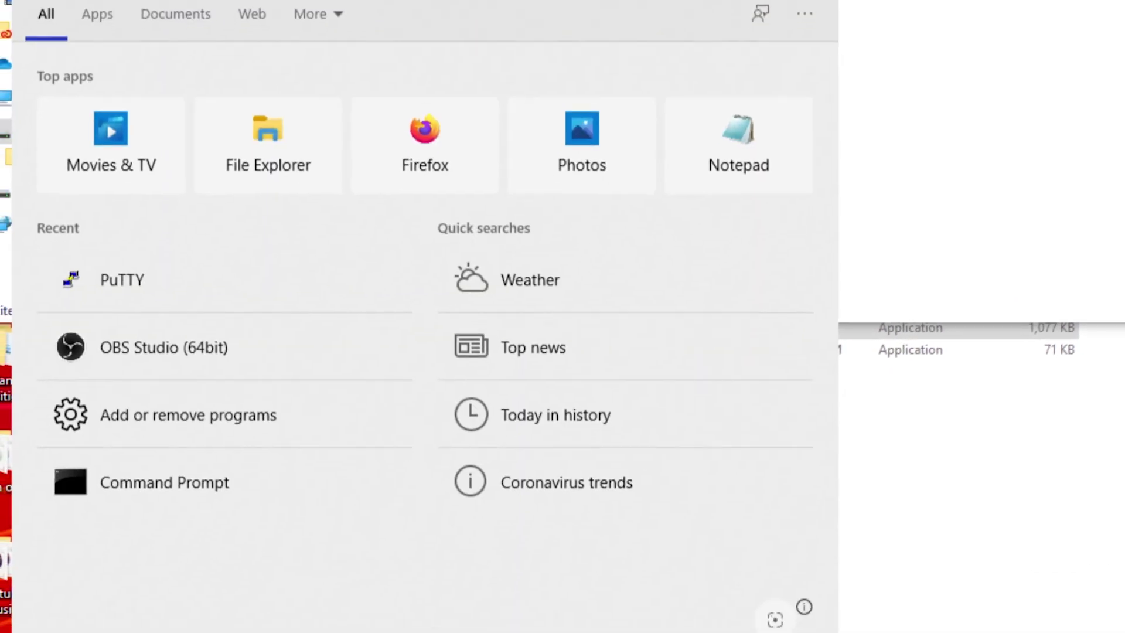
Open Command Prompt and cd into "C:\Program Files (x86)\Raspberry Pi\" using the command from the notes
{"action": "type", "text": "cmd"}
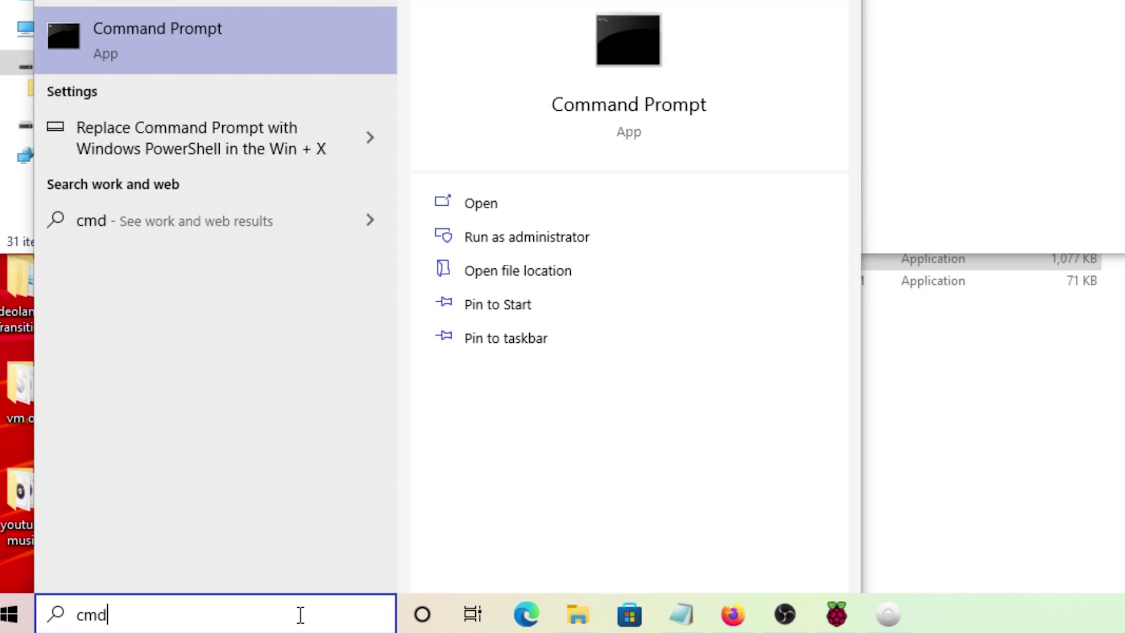
{"action": "key", "text": "Return"}
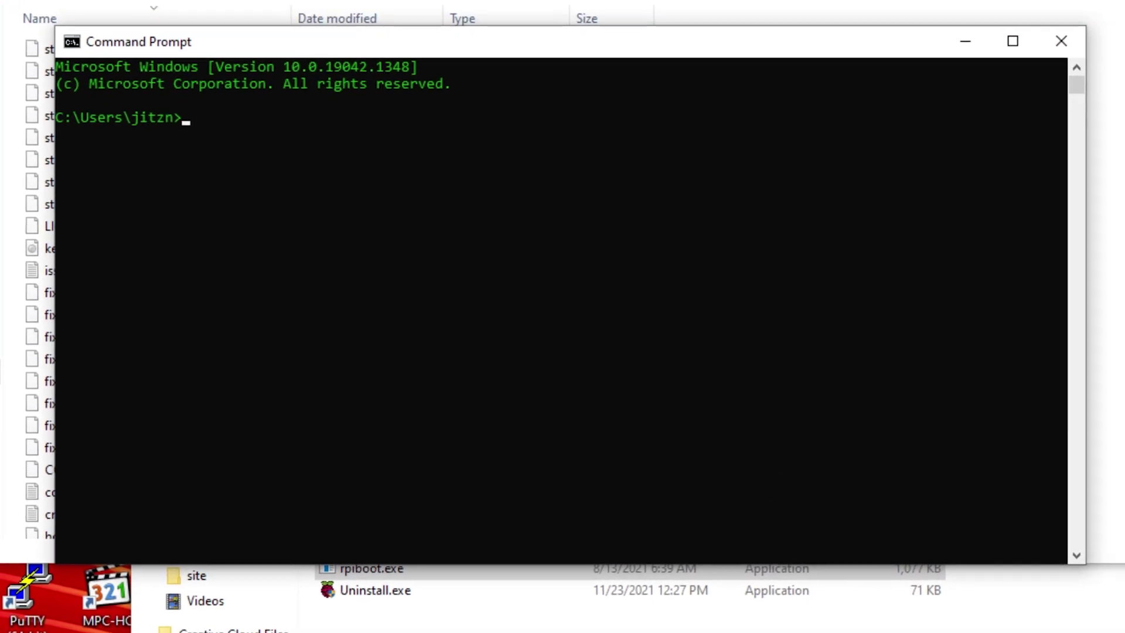
{"action": "key", "text": "alt+Tab"}
{"action": "scroll", "coordinate": [627, 381], "scroll_direction": "down", "scroll_amount": 1}
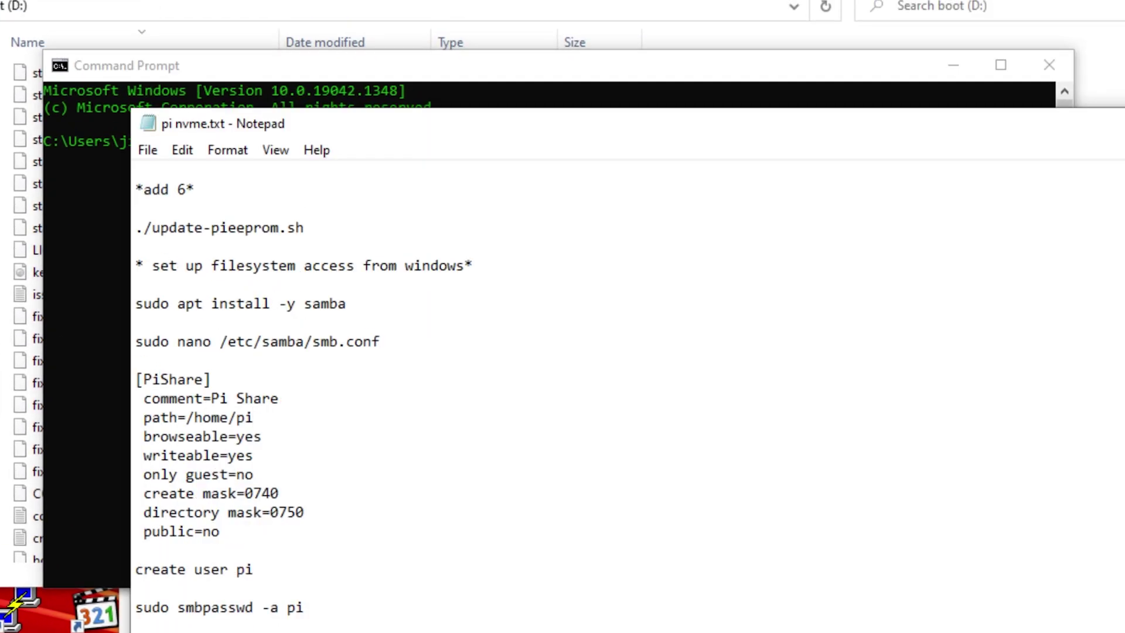
{"action": "right_click", "coordinate": [199, 442]}
{"action": "left_click", "coordinate": [276, 512]}
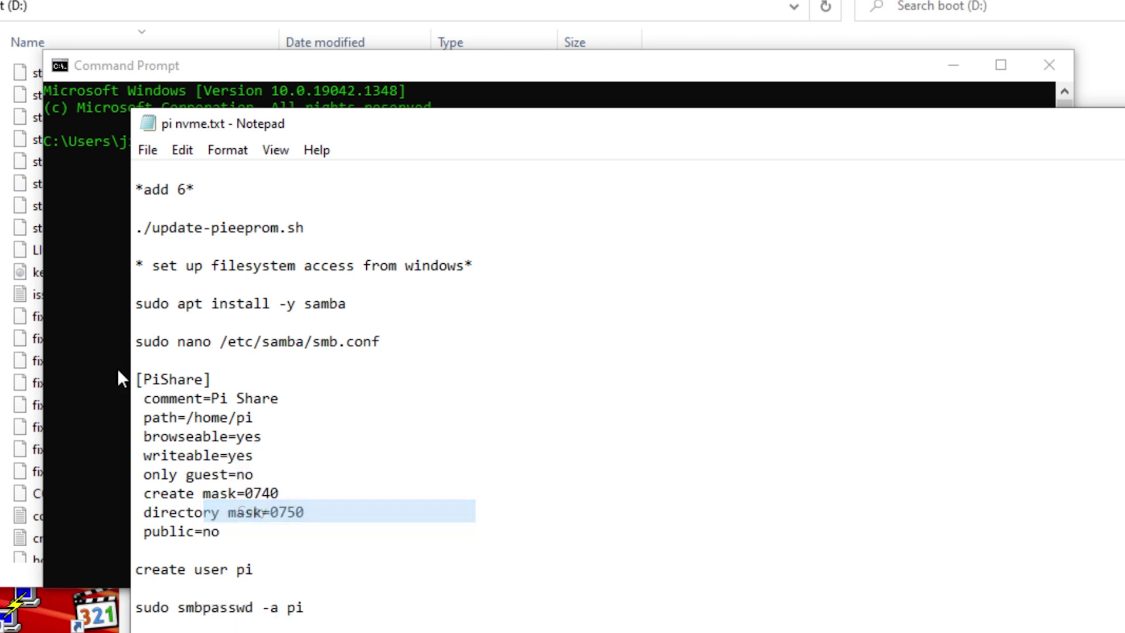
{"action": "left_click", "coordinate": [117, 368]}
{"action": "right_click", "coordinate": [243, 170]}
{"action": "key", "text": "Return"}
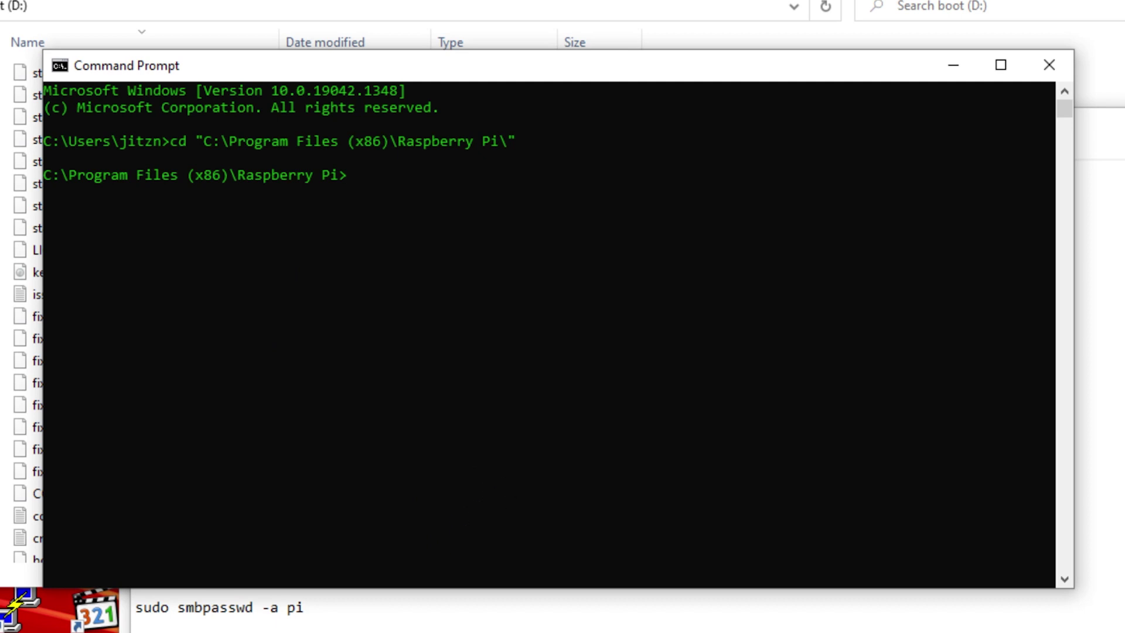
Paste and run 'rpiboot -d recovery' copied from the notes
{"action": "left_click", "coordinate": [504, 610]}
{"action": "right_click", "coordinate": [172, 473]}
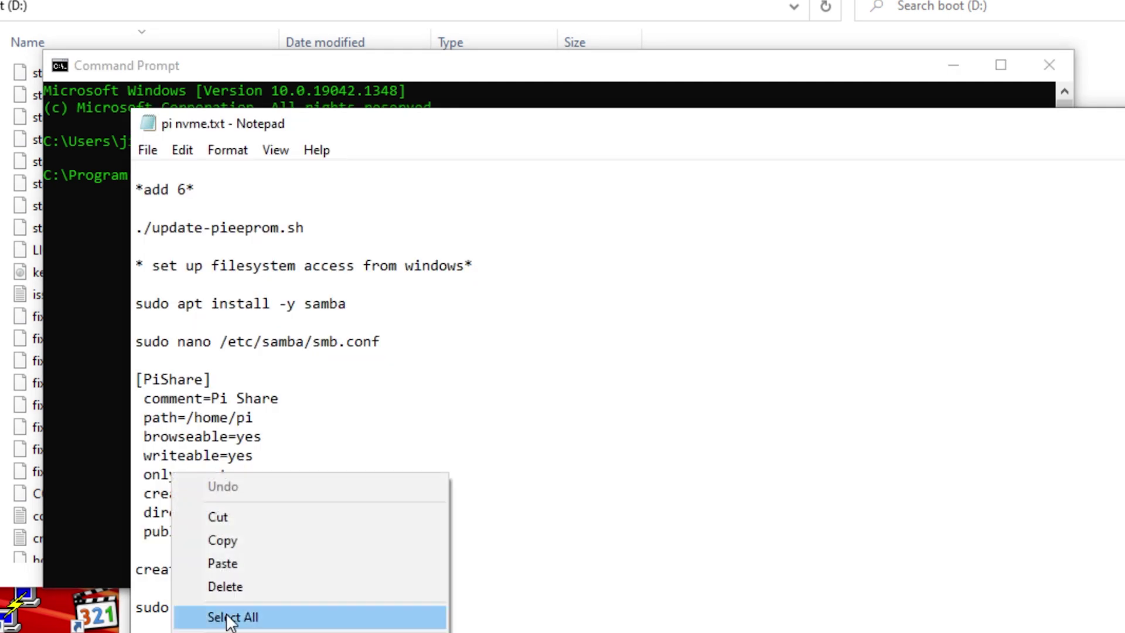
{"action": "left_click", "coordinate": [248, 542]}
{"action": "left_click", "coordinate": [114, 348]}
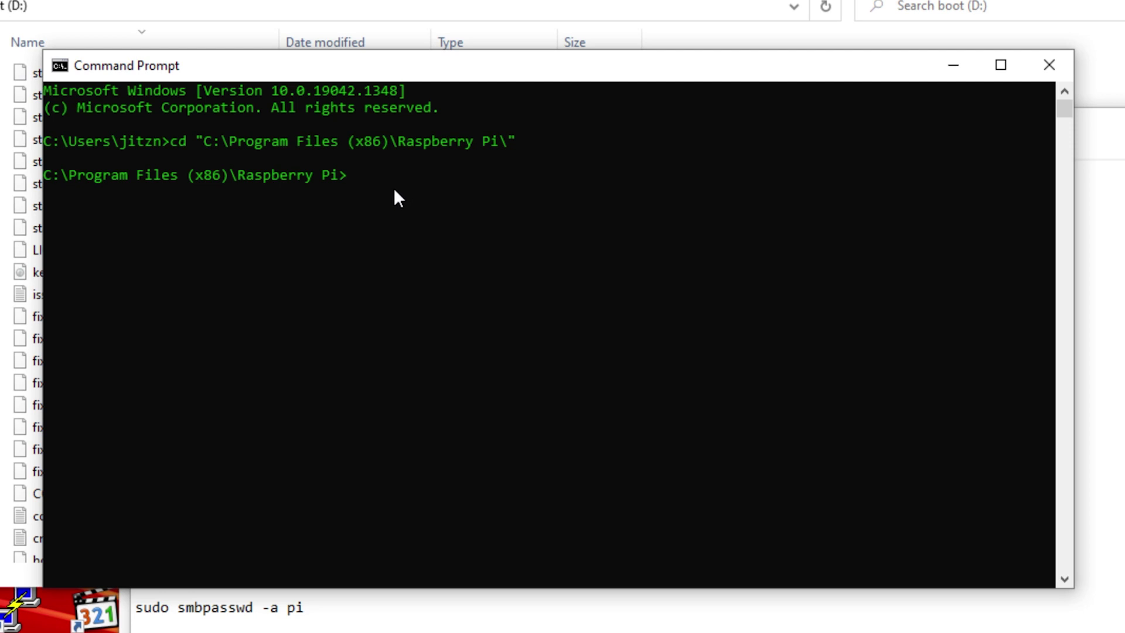
{"action": "right_click", "coordinate": [406, 176]}
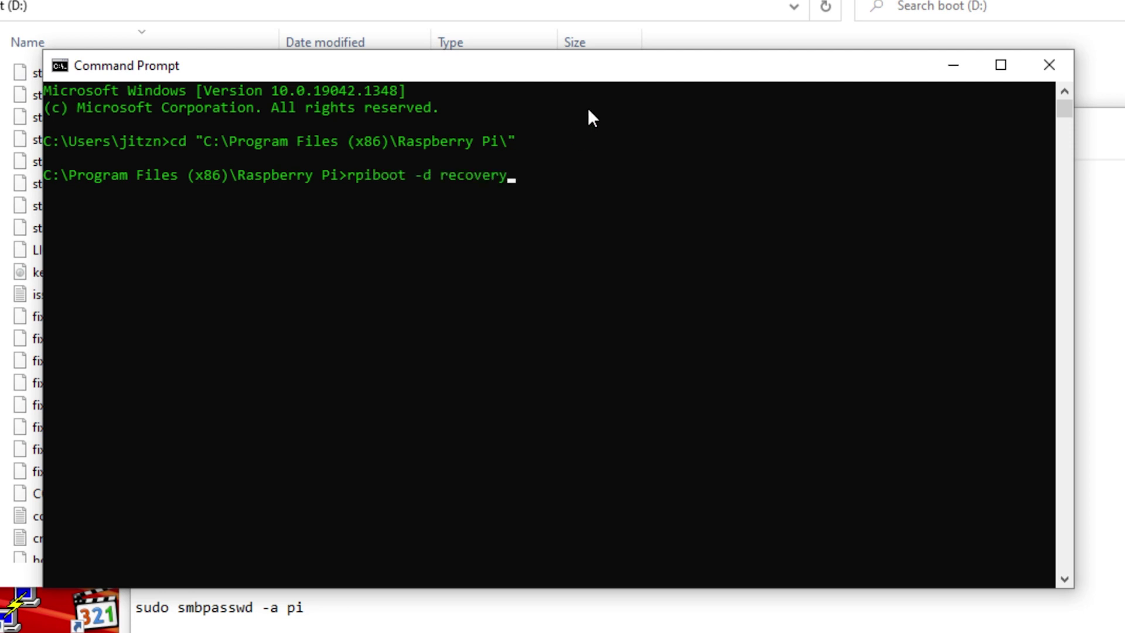
{"action": "key", "text": "Return"}
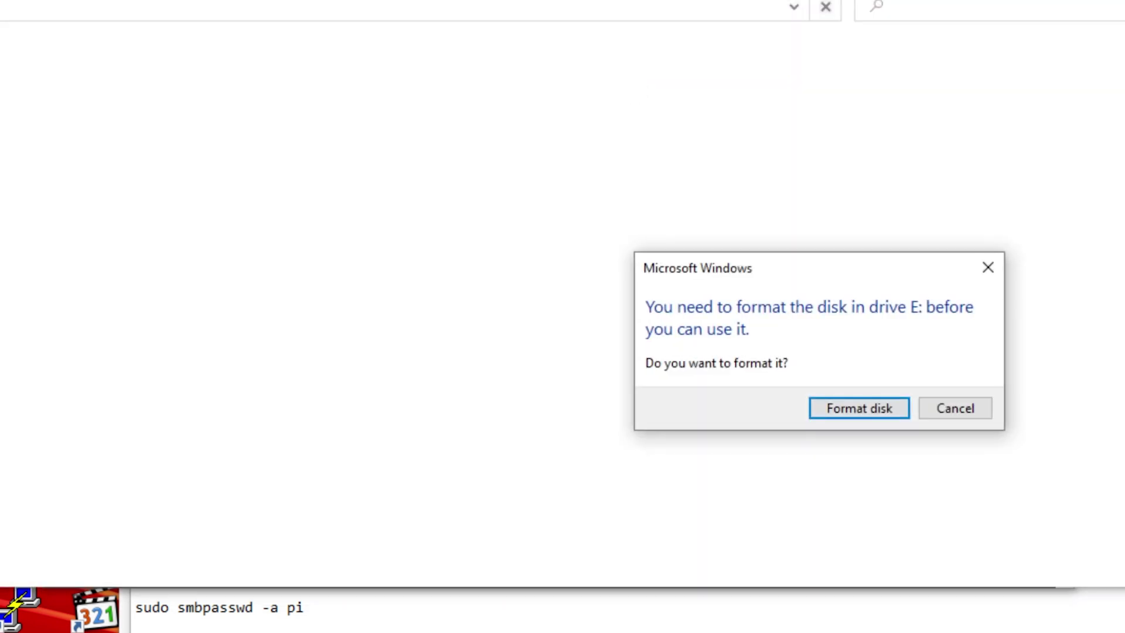
Focus the rpiboot console and press Escape to leave QuickEdit selection so bootcode4.bin loads
{"action": "left_click", "coordinate": [730, 629]}
{"action": "left_click", "coordinate": [478, 290]}
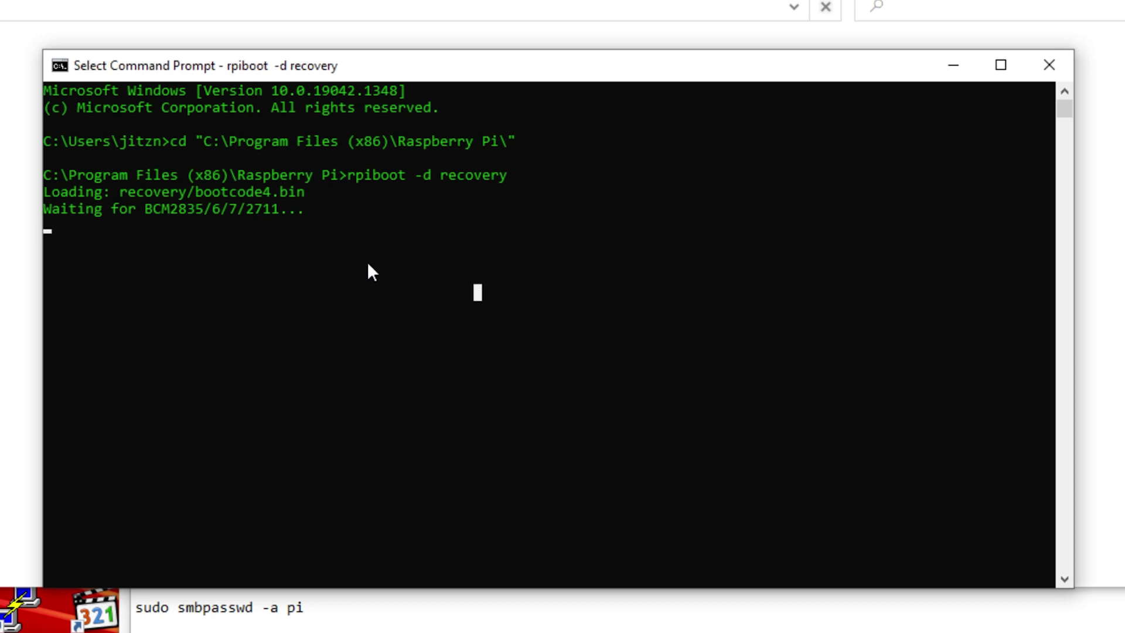
{"action": "left_click", "coordinate": [309, 258]}
{"action": "left_click", "coordinate": [550, 224]}
{"action": "key", "text": "Escape"}
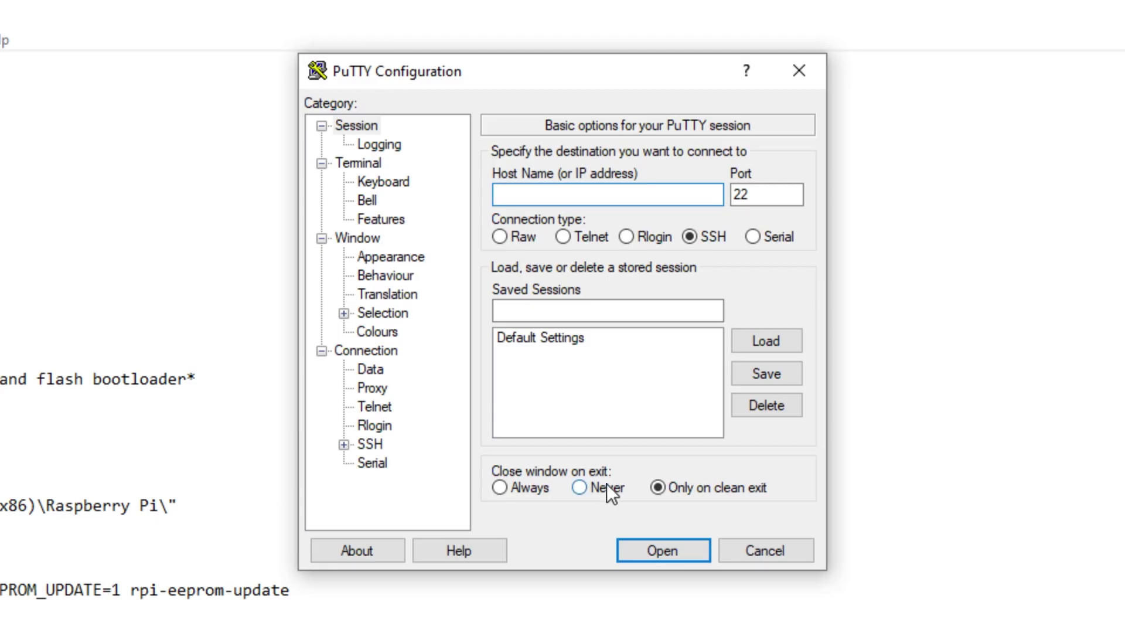
SSH into 10.0.0.242 and log in as pi with the account password
{"action": "type", "text": "10.0.0.242"}
{"action": "key", "text": "Return"}
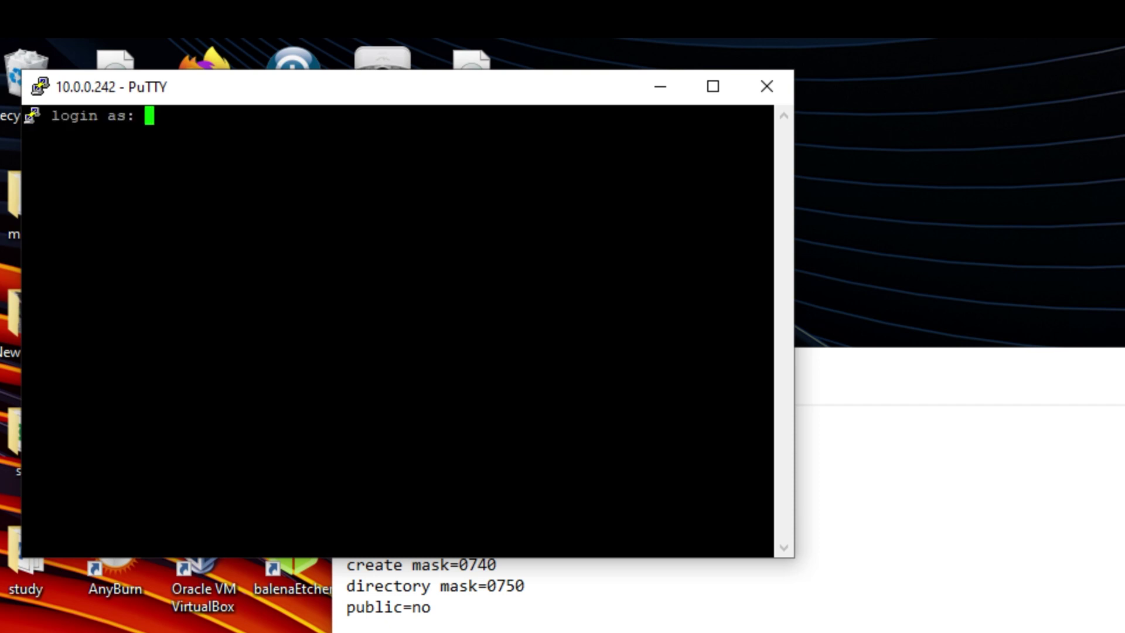
{"action": "type", "text": "pi"}
{"action": "key", "text": "Return"}
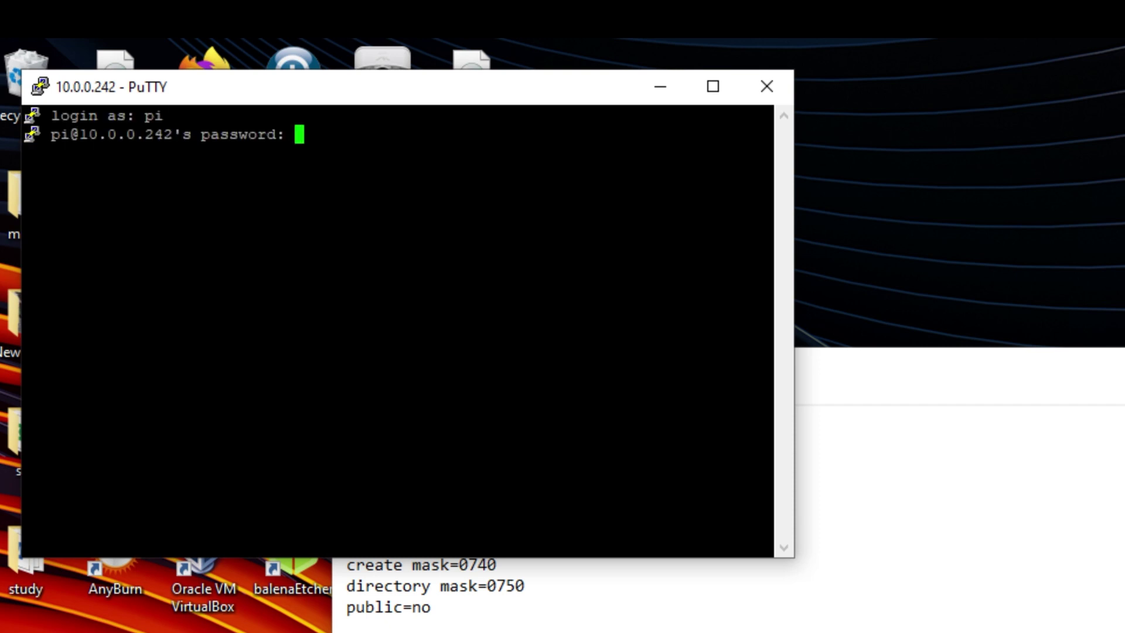
{"action": "key", "text": "Return"}
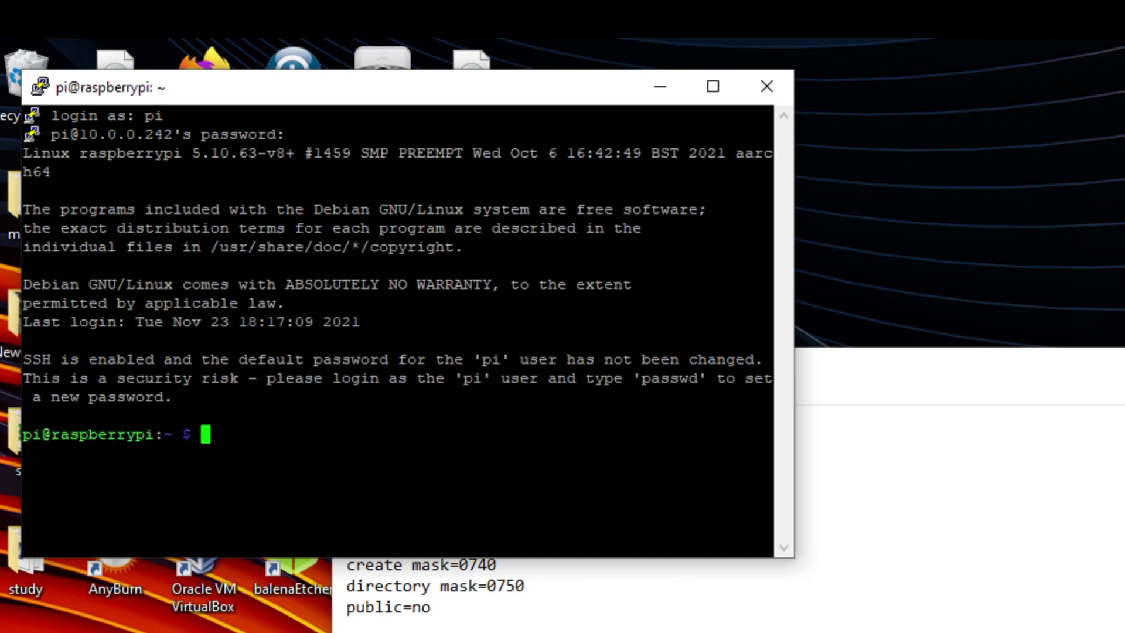
Run 'sudo CM4_ENABLE_RPI_EEPROM_UPDATE=1 rpi-eeprom-update', copied from the notes, to check the bootloader
{"action": "key", "text": "alt+Tab"}
{"action": "right_click", "coordinate": [402, 592]}
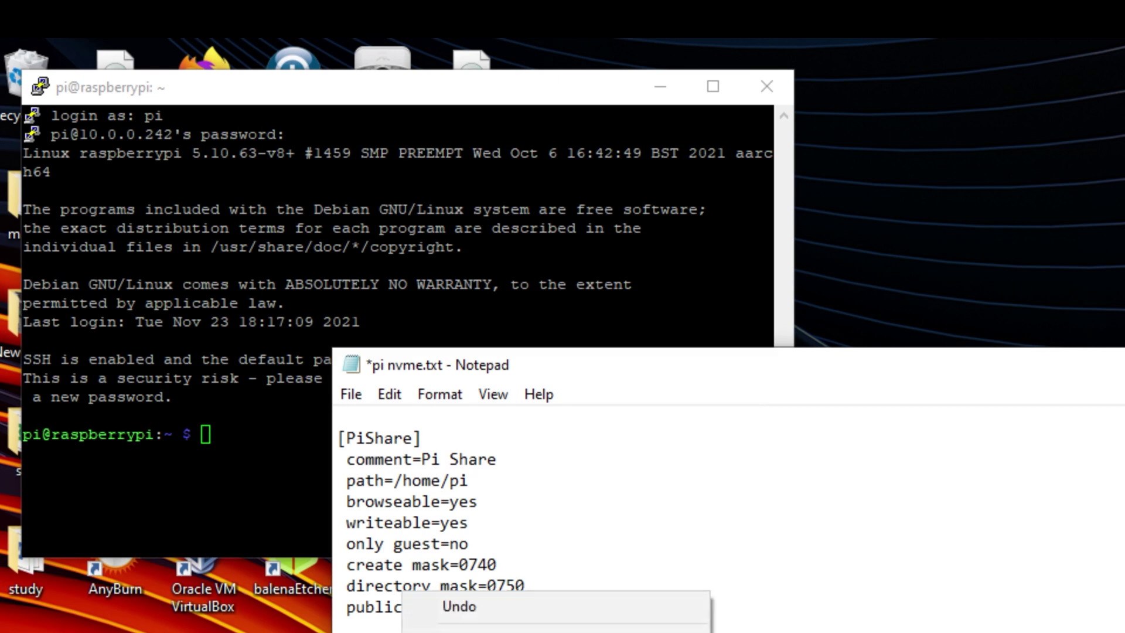
{"action": "key", "text": "c"}
{"action": "key", "text": "alt+Tab"}
{"action": "key", "text": "shift+Insert"}
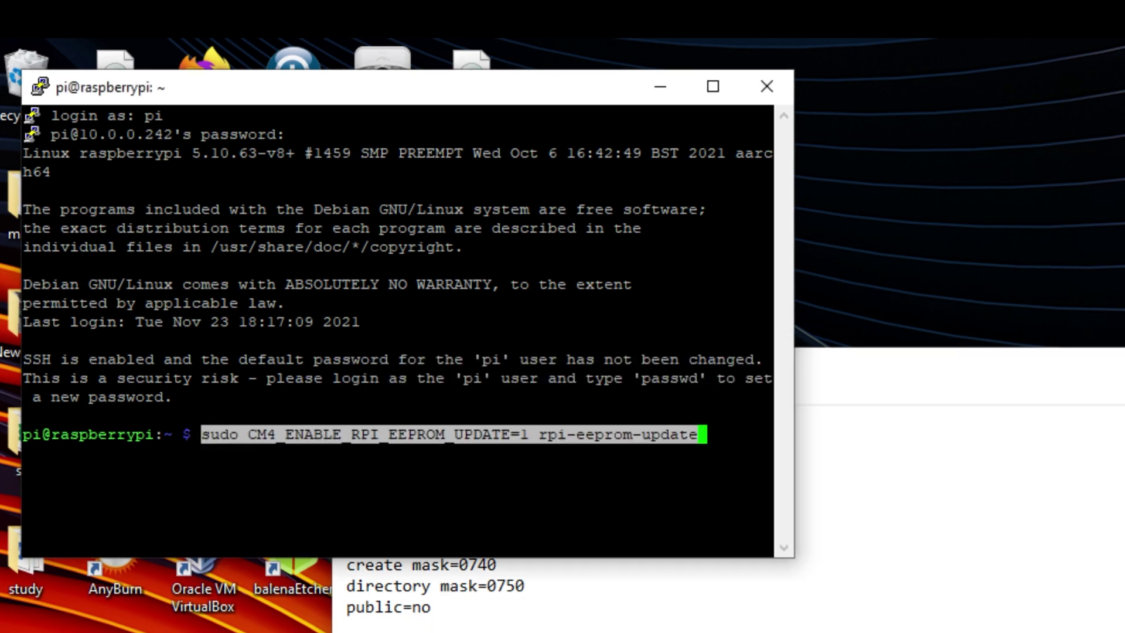
{"action": "key", "text": "Return"}
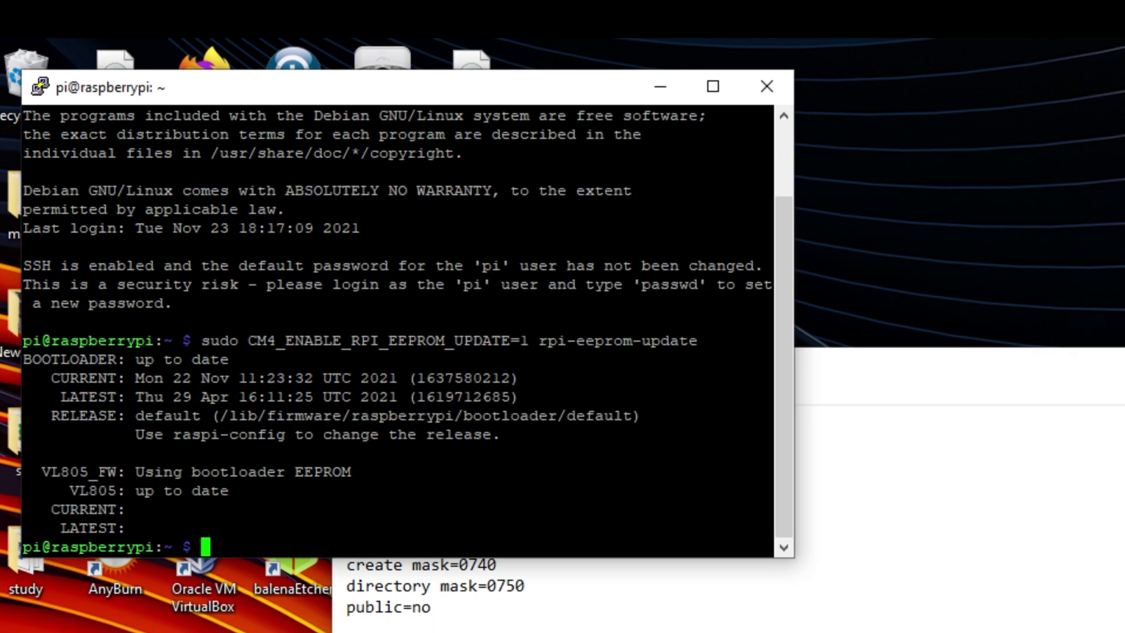